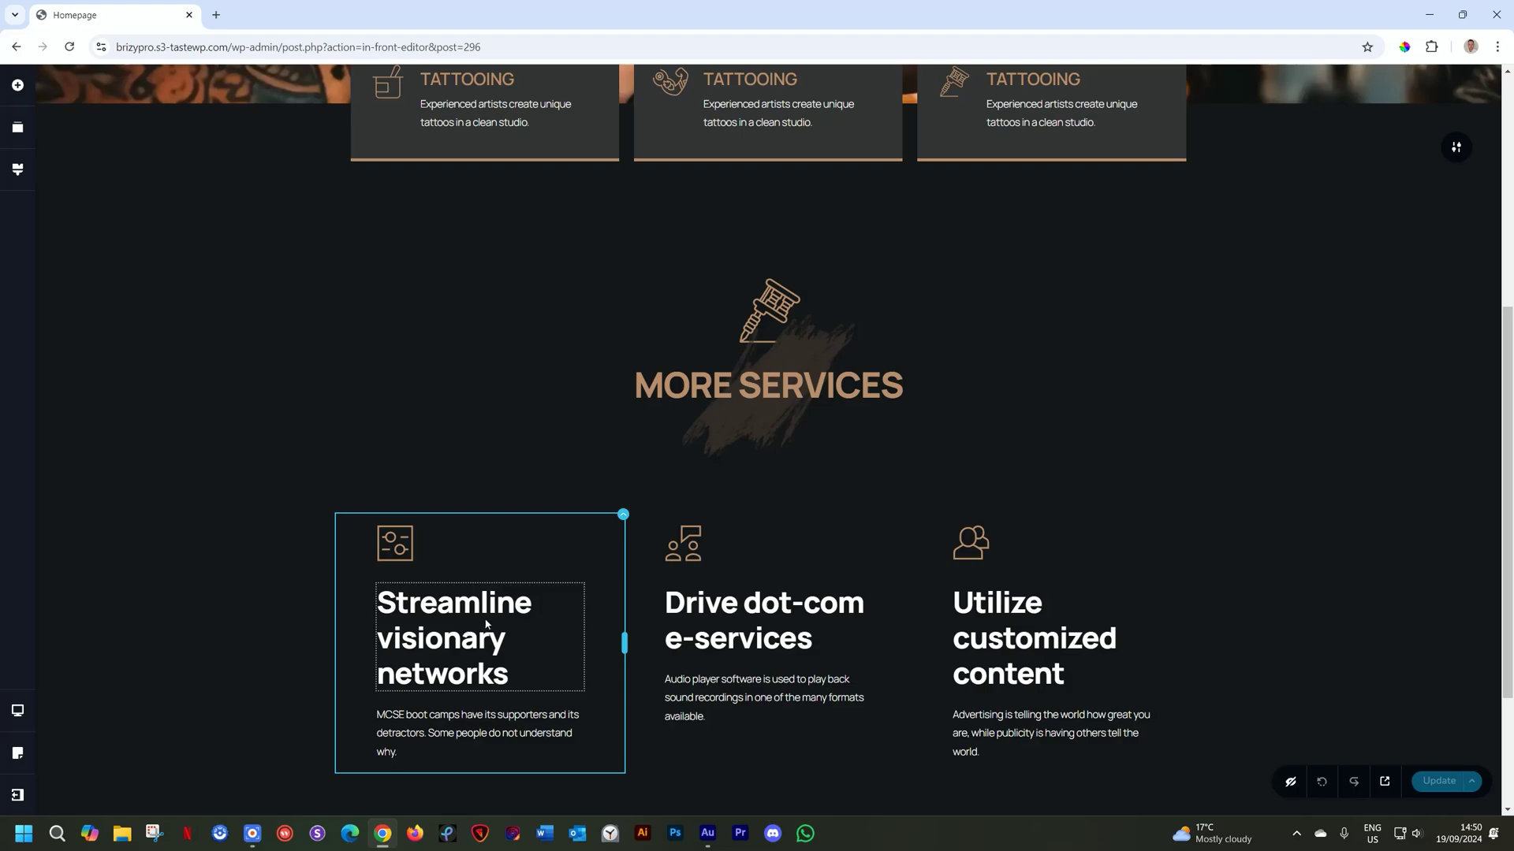
# Scroll down to the More Services section showing its three service columns
pyautogui.scroll(-2, 485, 624)
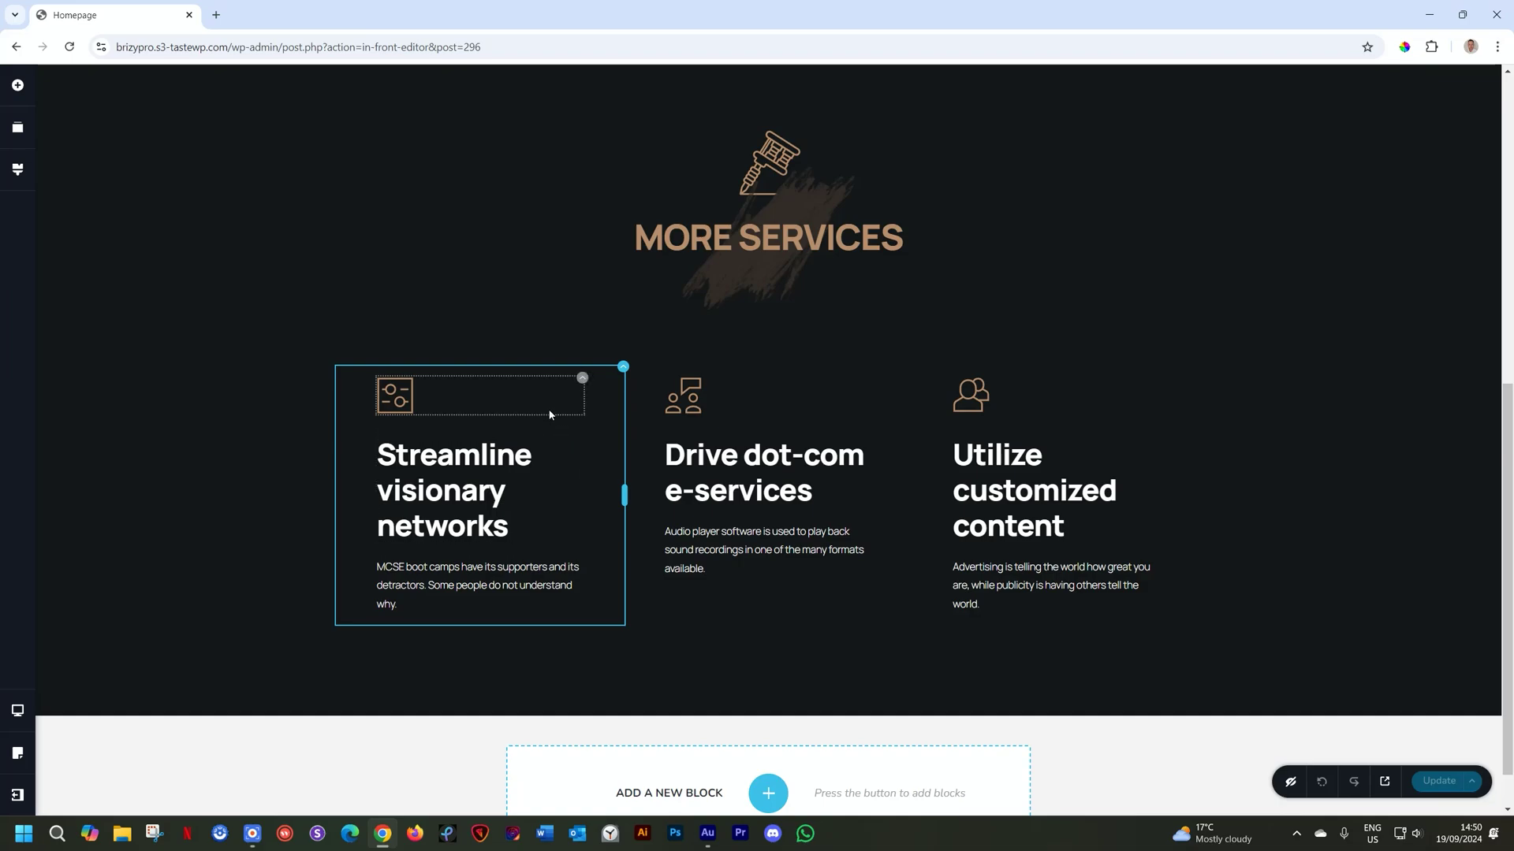
# Place a Flipbox element in the first service column
pyautogui.click(21, 87)
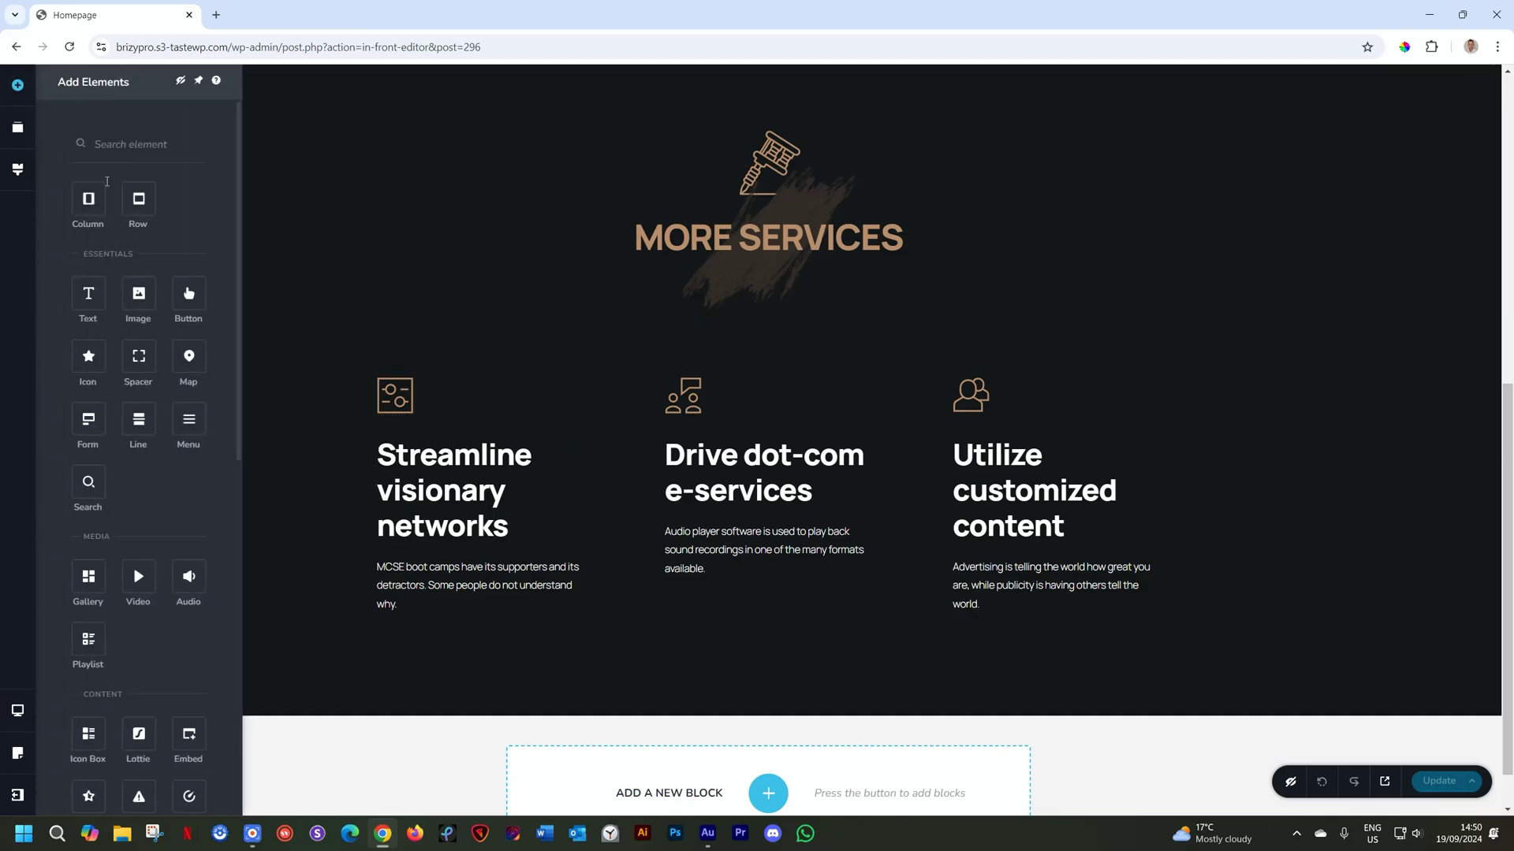
pyautogui.scroll(-5, 111, 352)
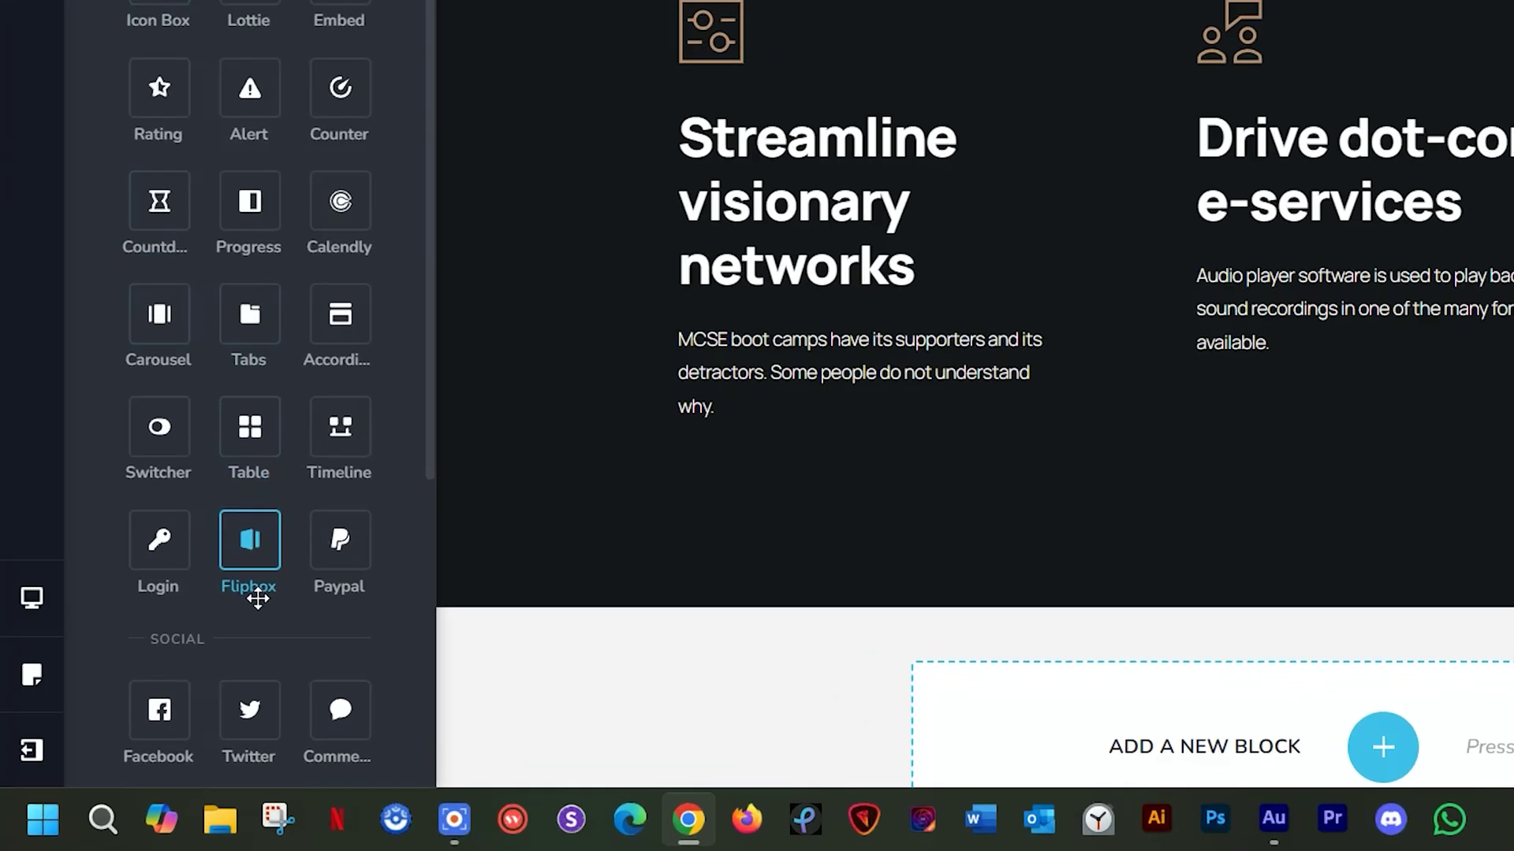
pyautogui.moveTo(282, 508); pyautogui.dragTo(408, 388)
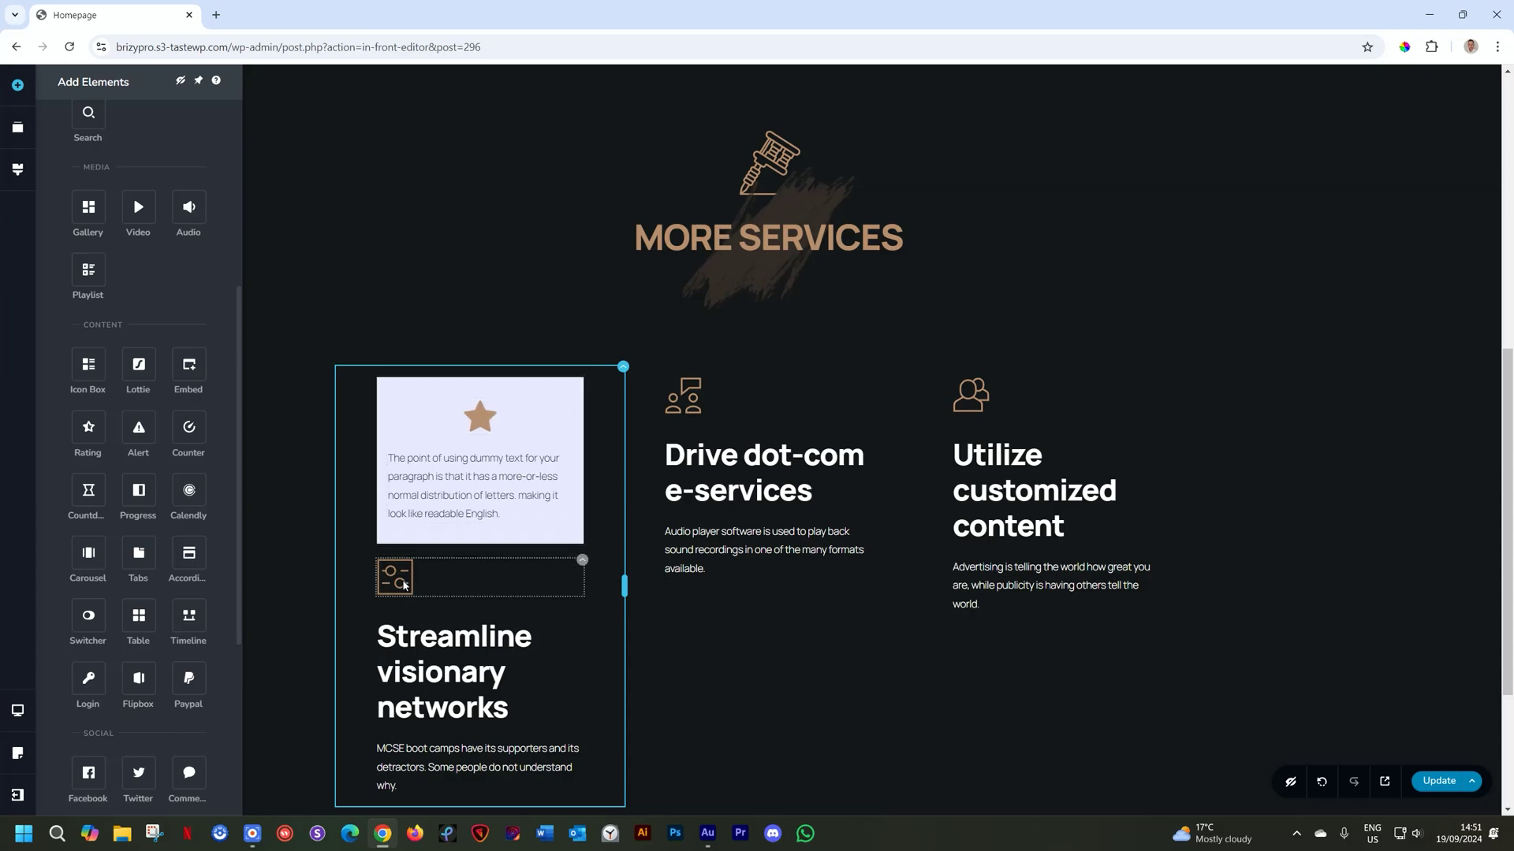
# Move the icon, 'Streamline visionary networks' heading and description text into the flip box
pyautogui.moveTo(404, 584)
pyautogui.mouseDown()
pyautogui.moveTo(422, 385)
pyautogui.moveTo(419, 399)
pyautogui.mouseUp()
pyautogui.moveTo(426, 643); pyautogui.dragTo(433, 451)
pyautogui.moveTo(415, 746); pyautogui.dragTo(434, 556)
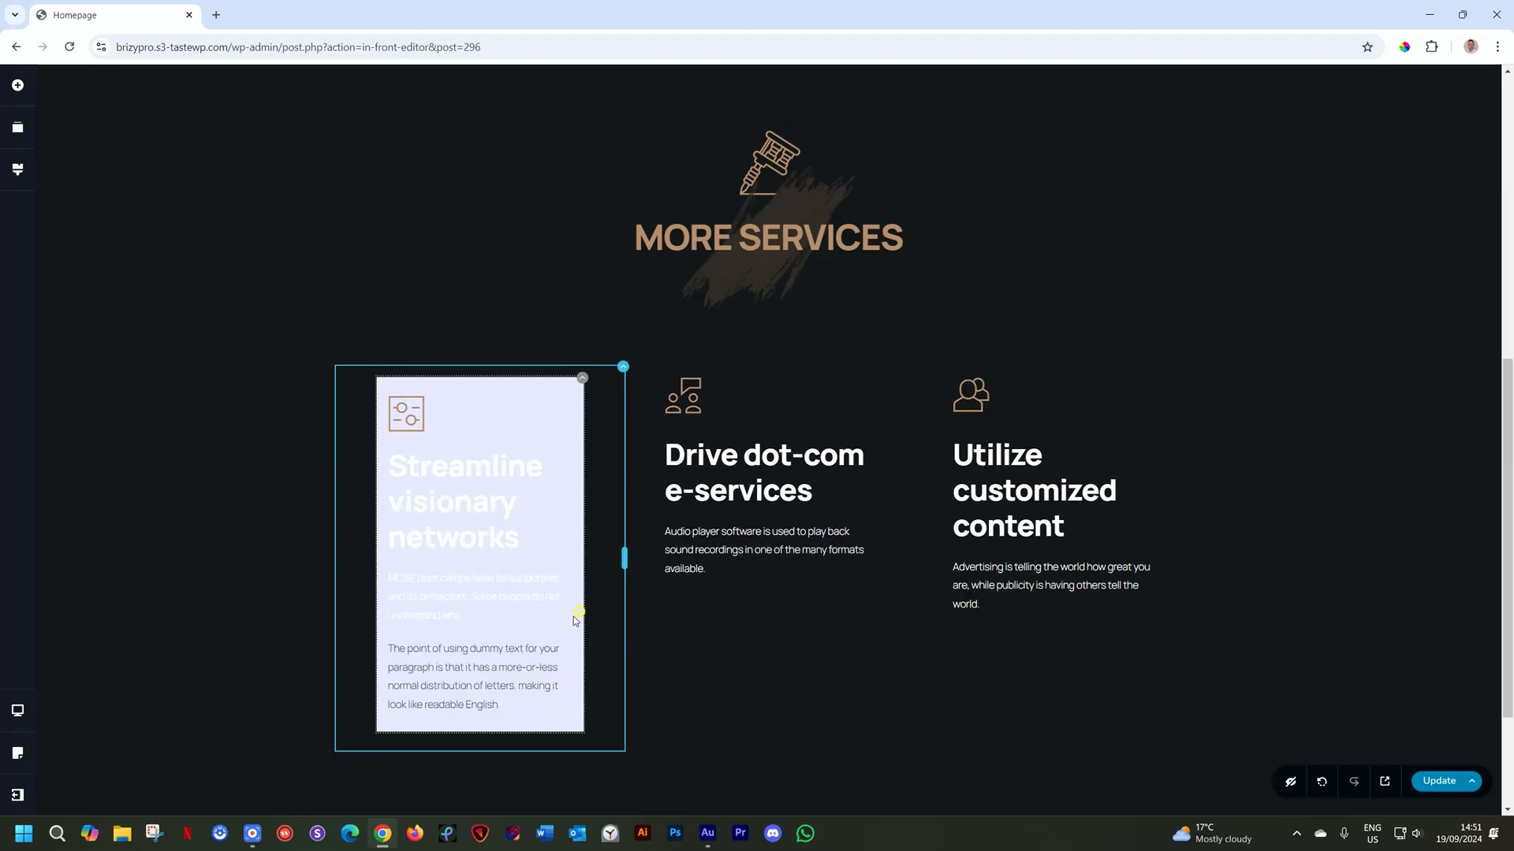
# Delete the placeholder paragraph and give the flip box front a #333333 overlay
pyautogui.click(507, 668)
pyautogui.click(607, 614)
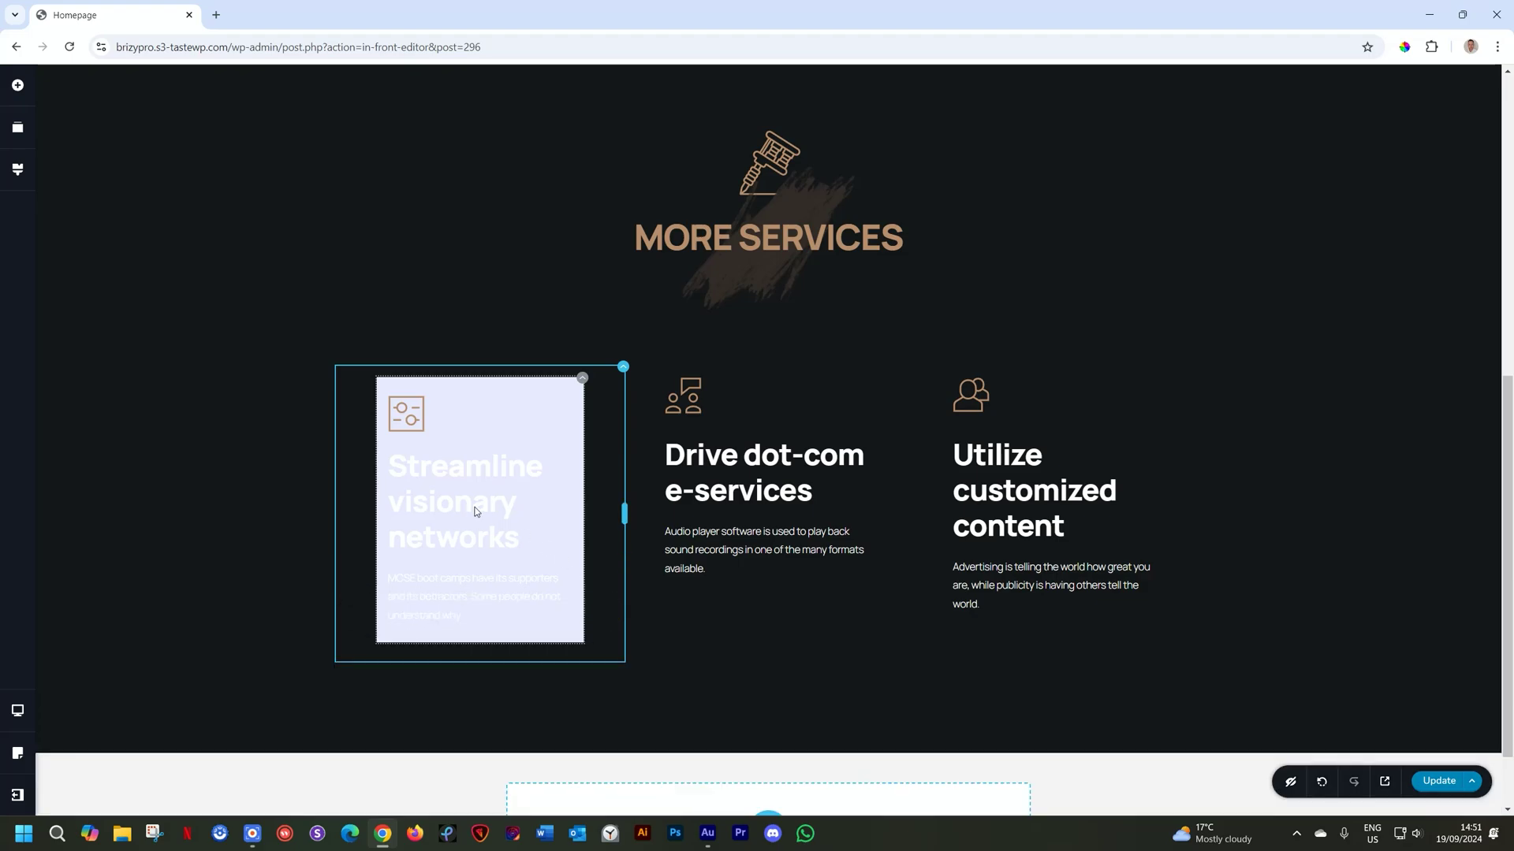
pyautogui.click(581, 379)
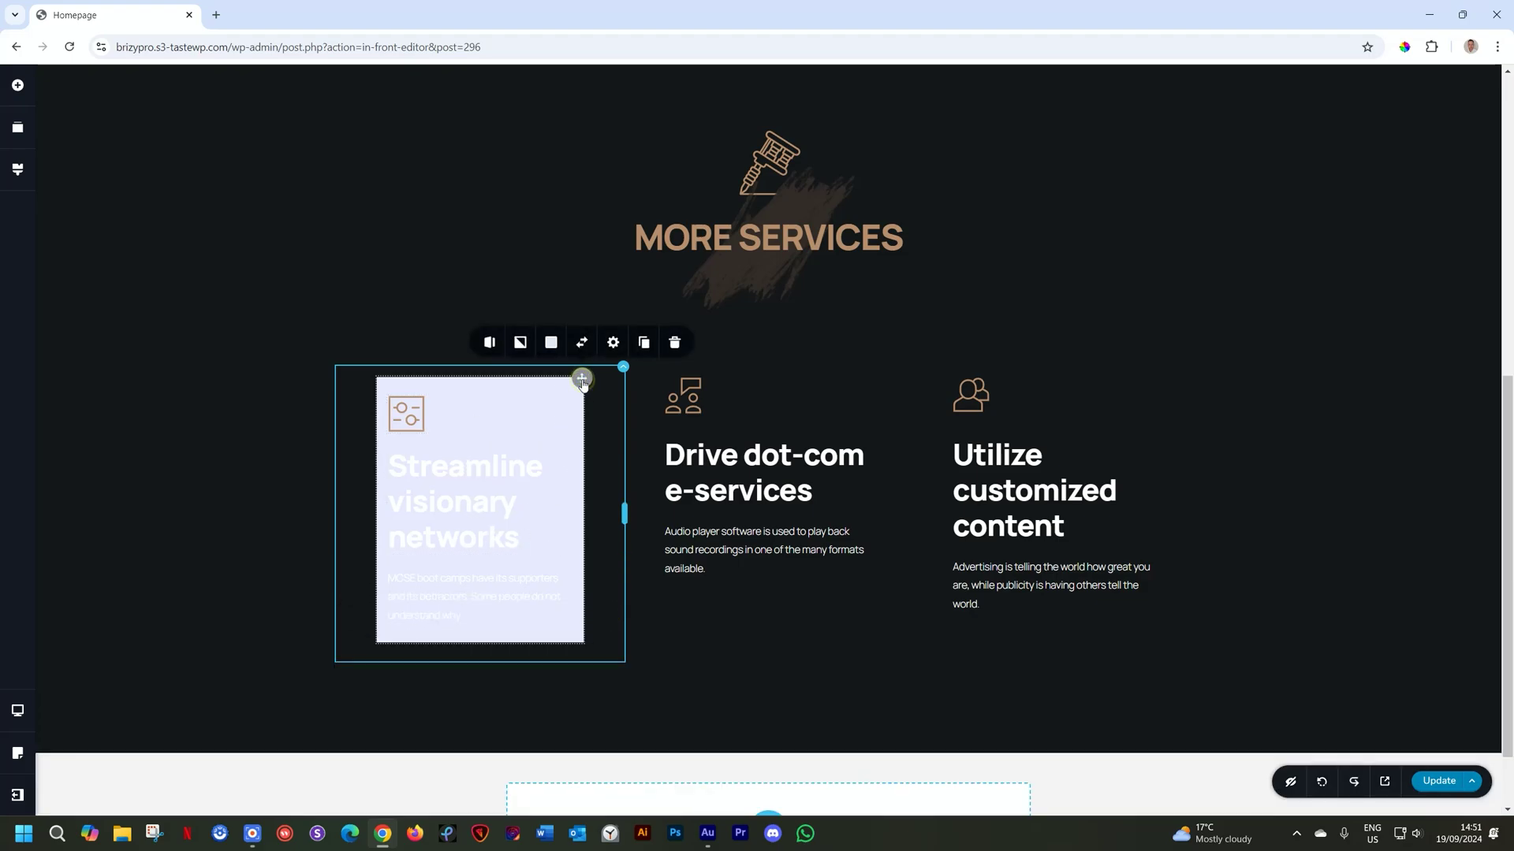
pyautogui.click(549, 344)
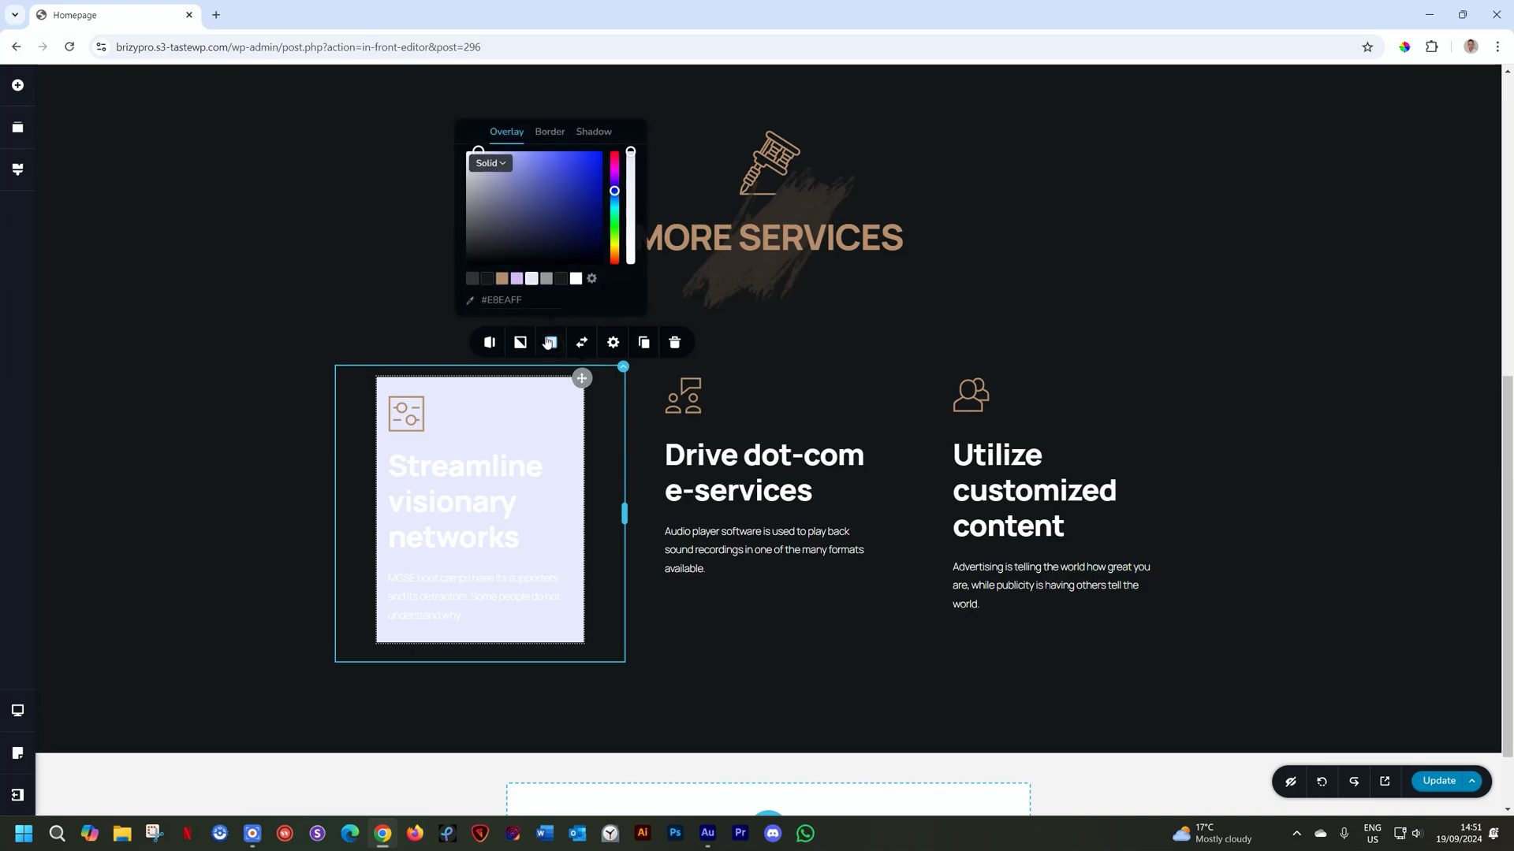
pyautogui.click(488, 279)
pyautogui.click(471, 280)
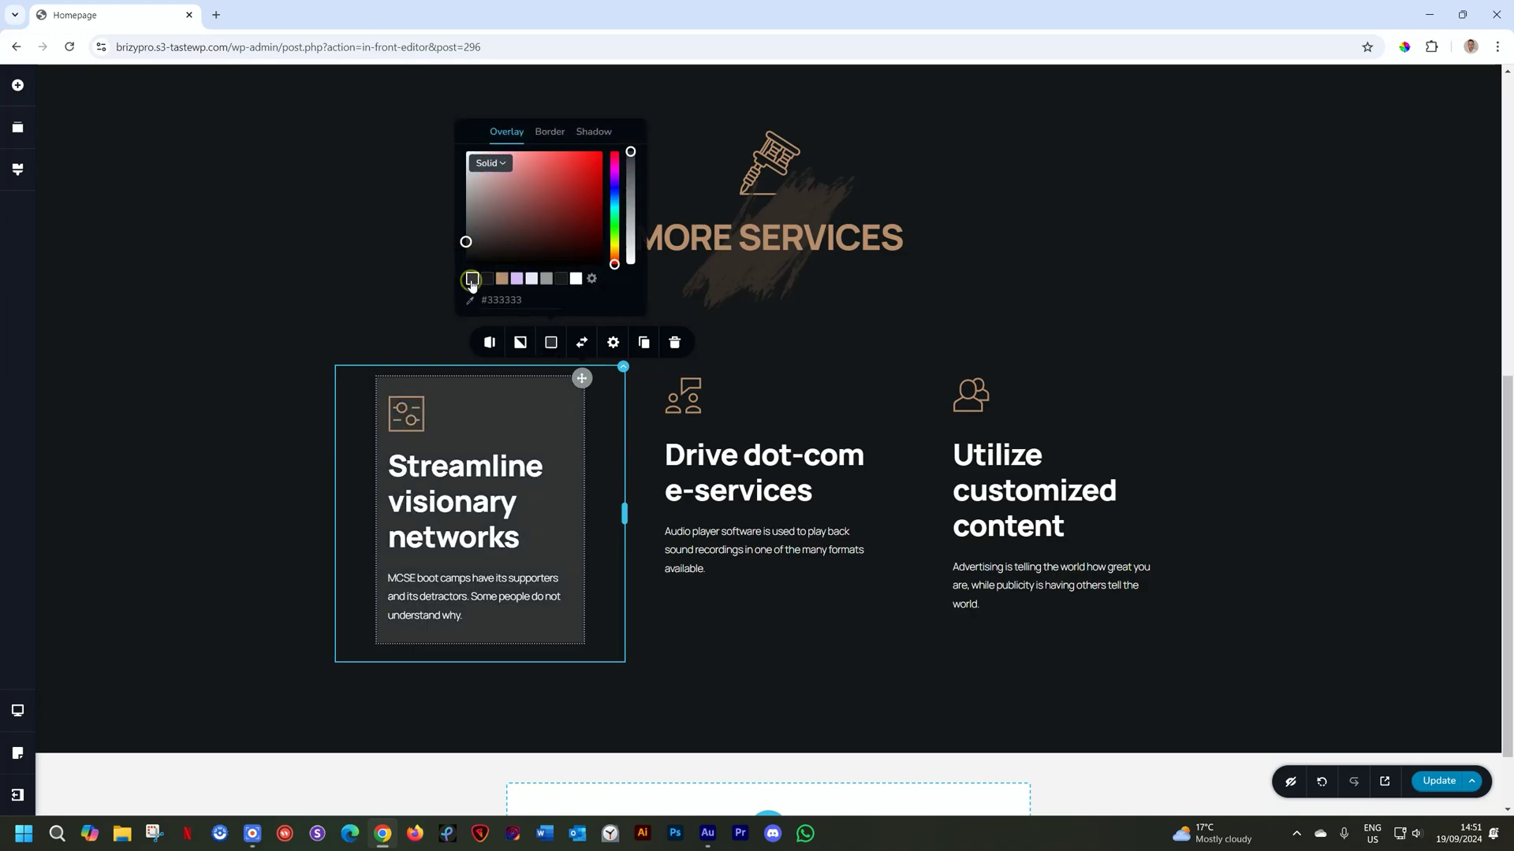
pyautogui.click(19, 87)
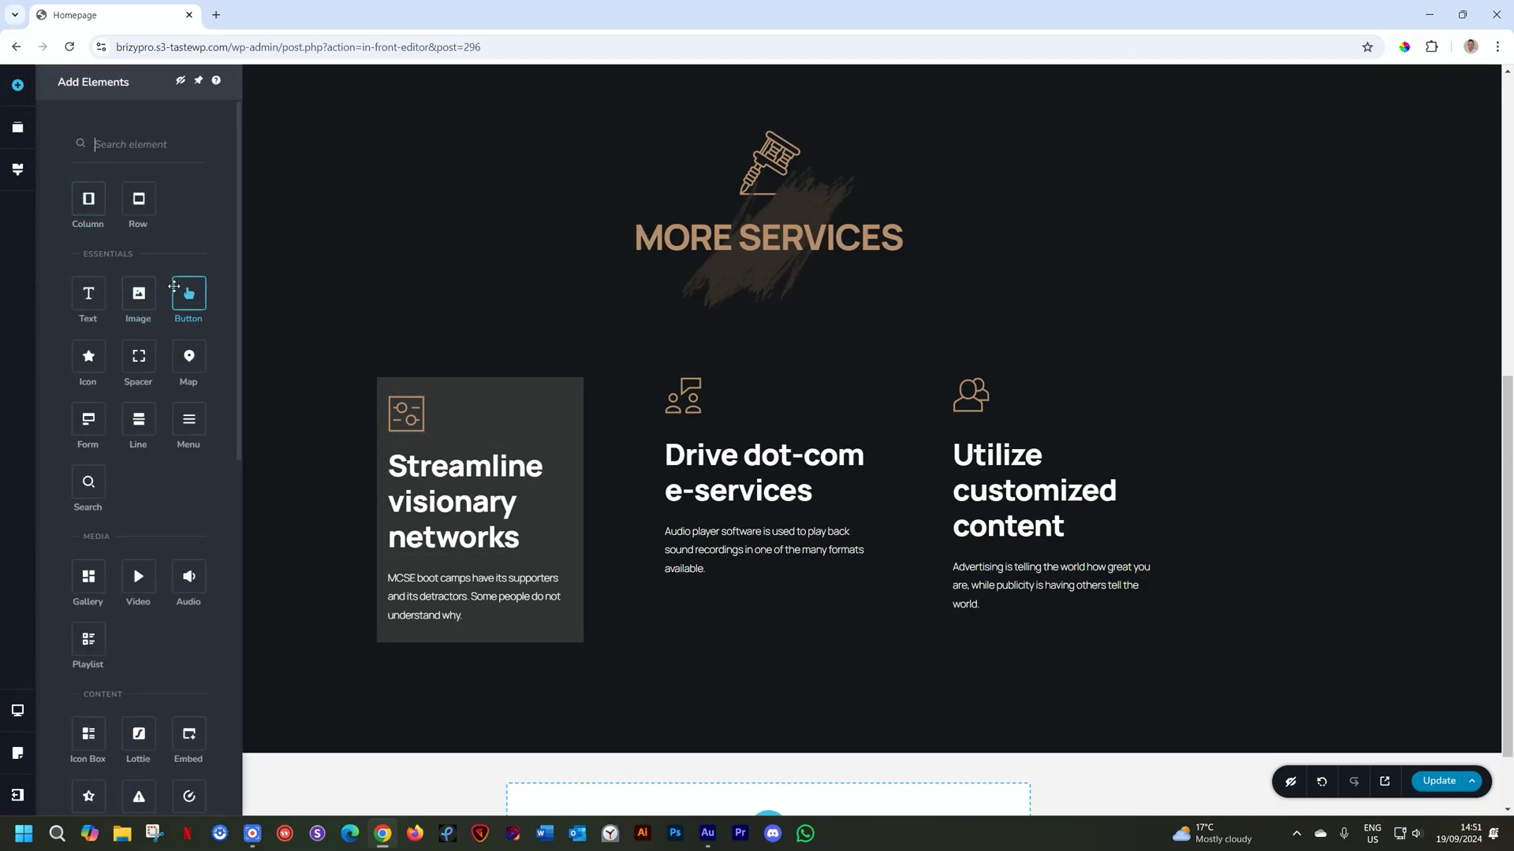
# Add a small, left-aligned button below the text in the flip box
pyautogui.moveTo(189, 293); pyautogui.dragTo(430, 635)
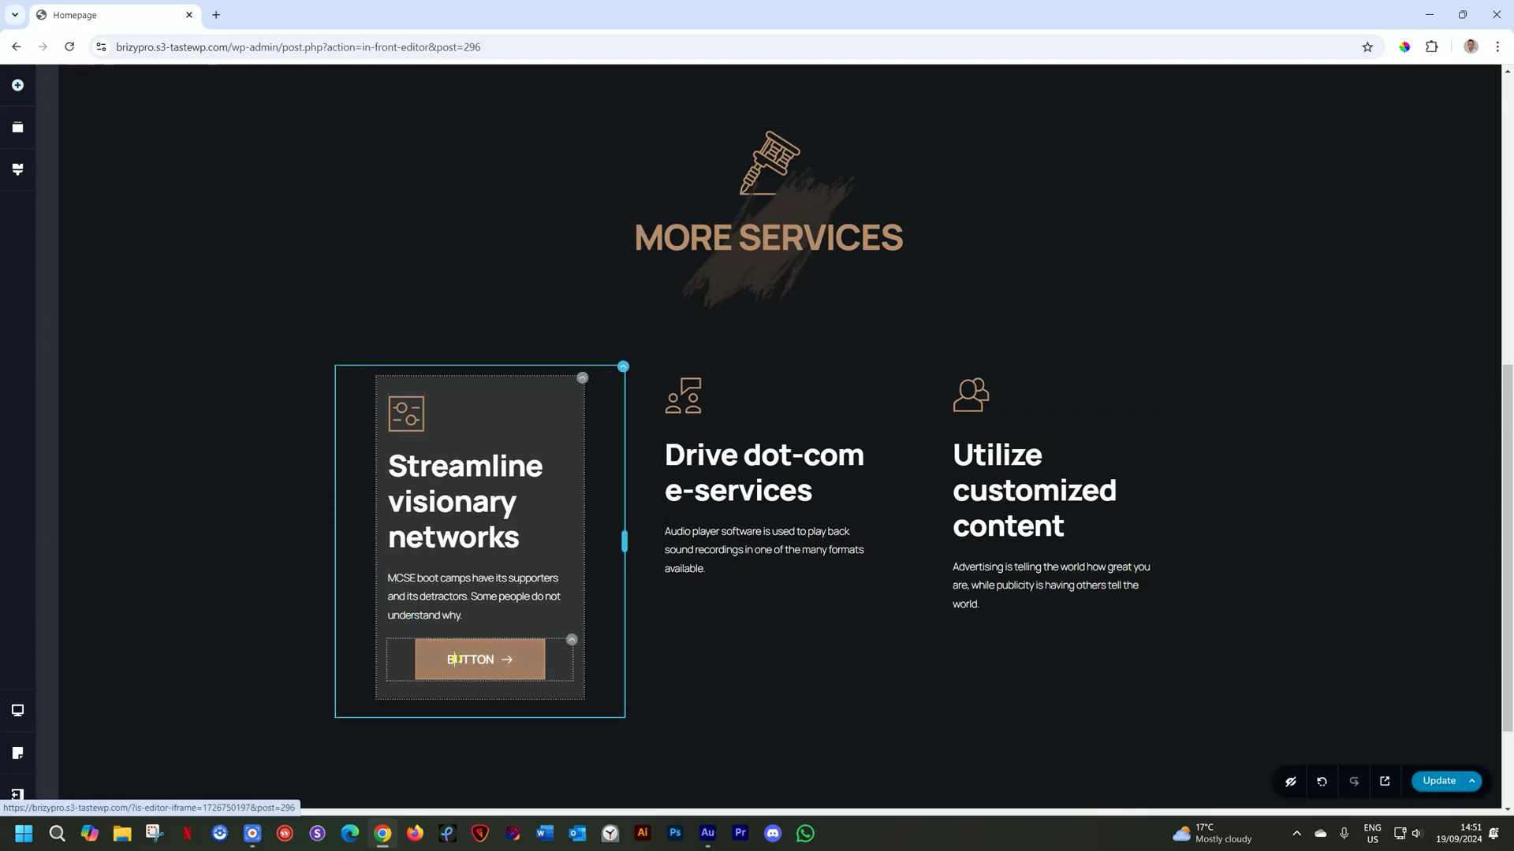
pyautogui.click(362, 614)
pyautogui.click(362, 497)
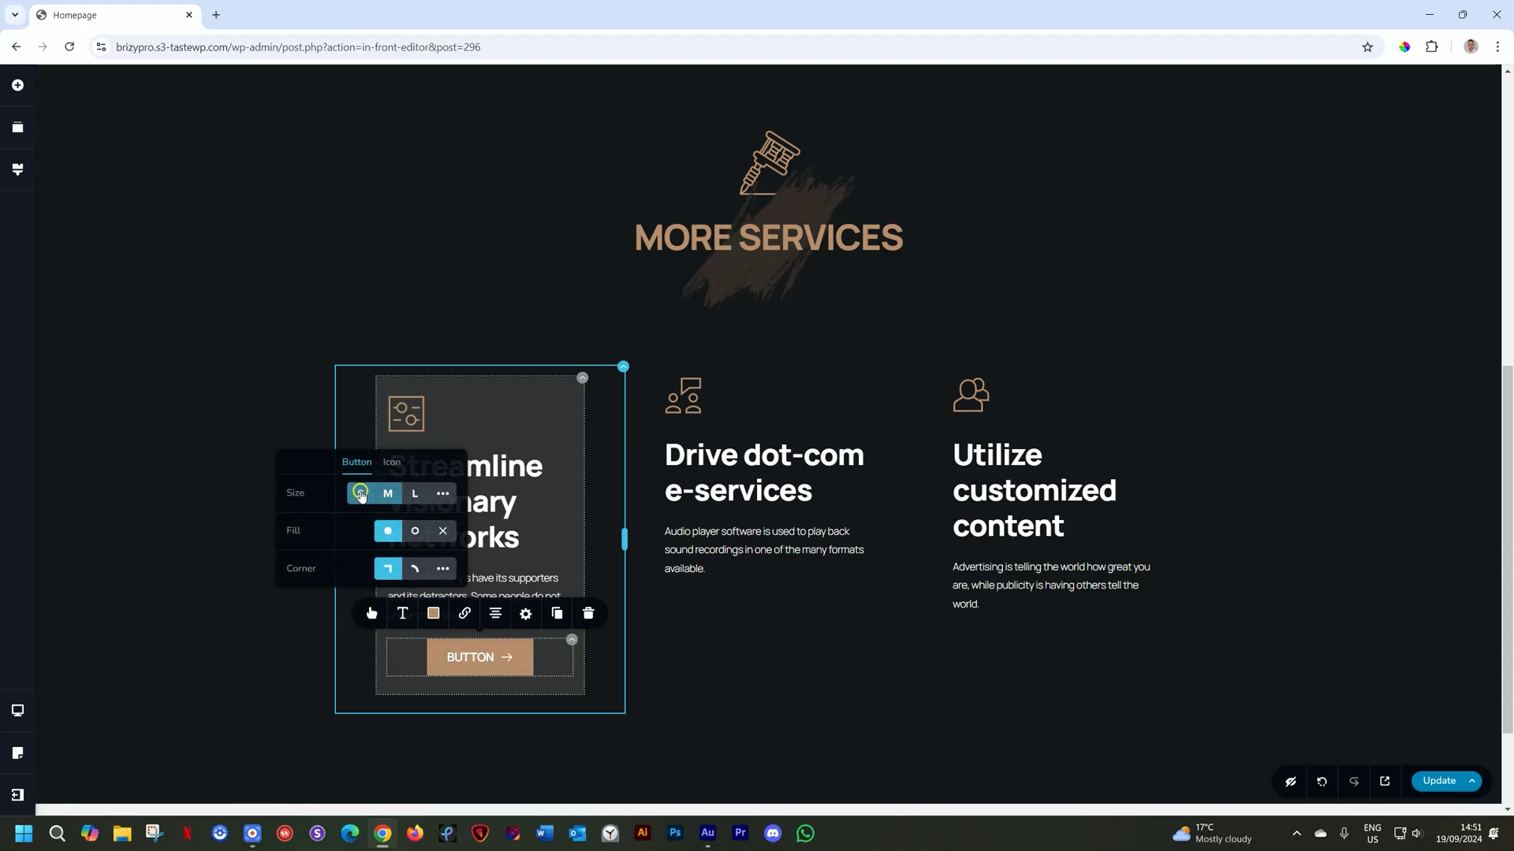
pyautogui.click(489, 614)
pyautogui.click(488, 614)
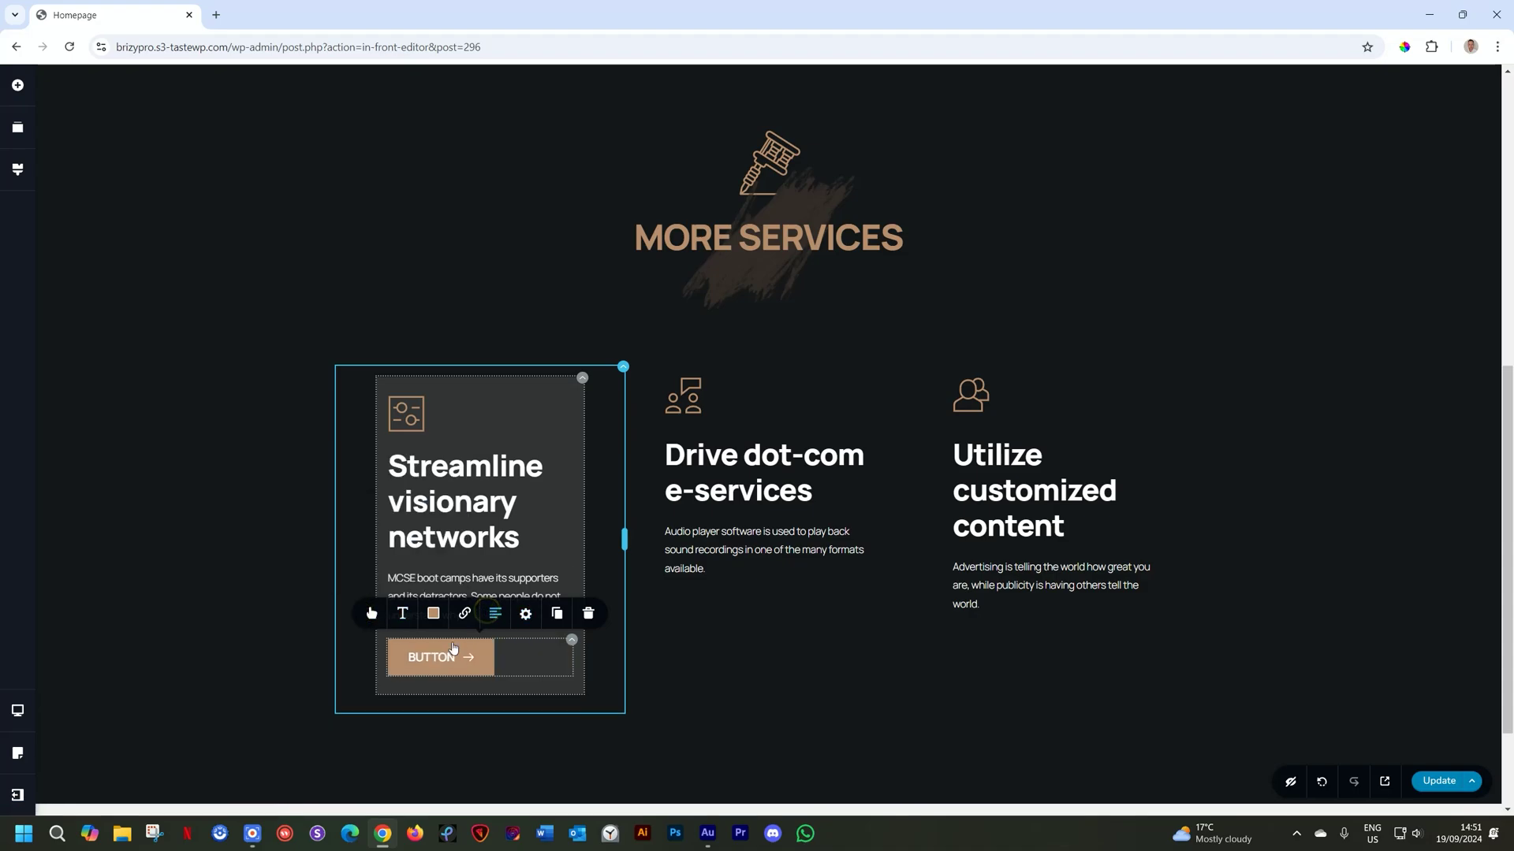
# Relabel the button 'FIND OUT MORE' and insert a spacer above it
pyautogui.doubleClick(433, 657)
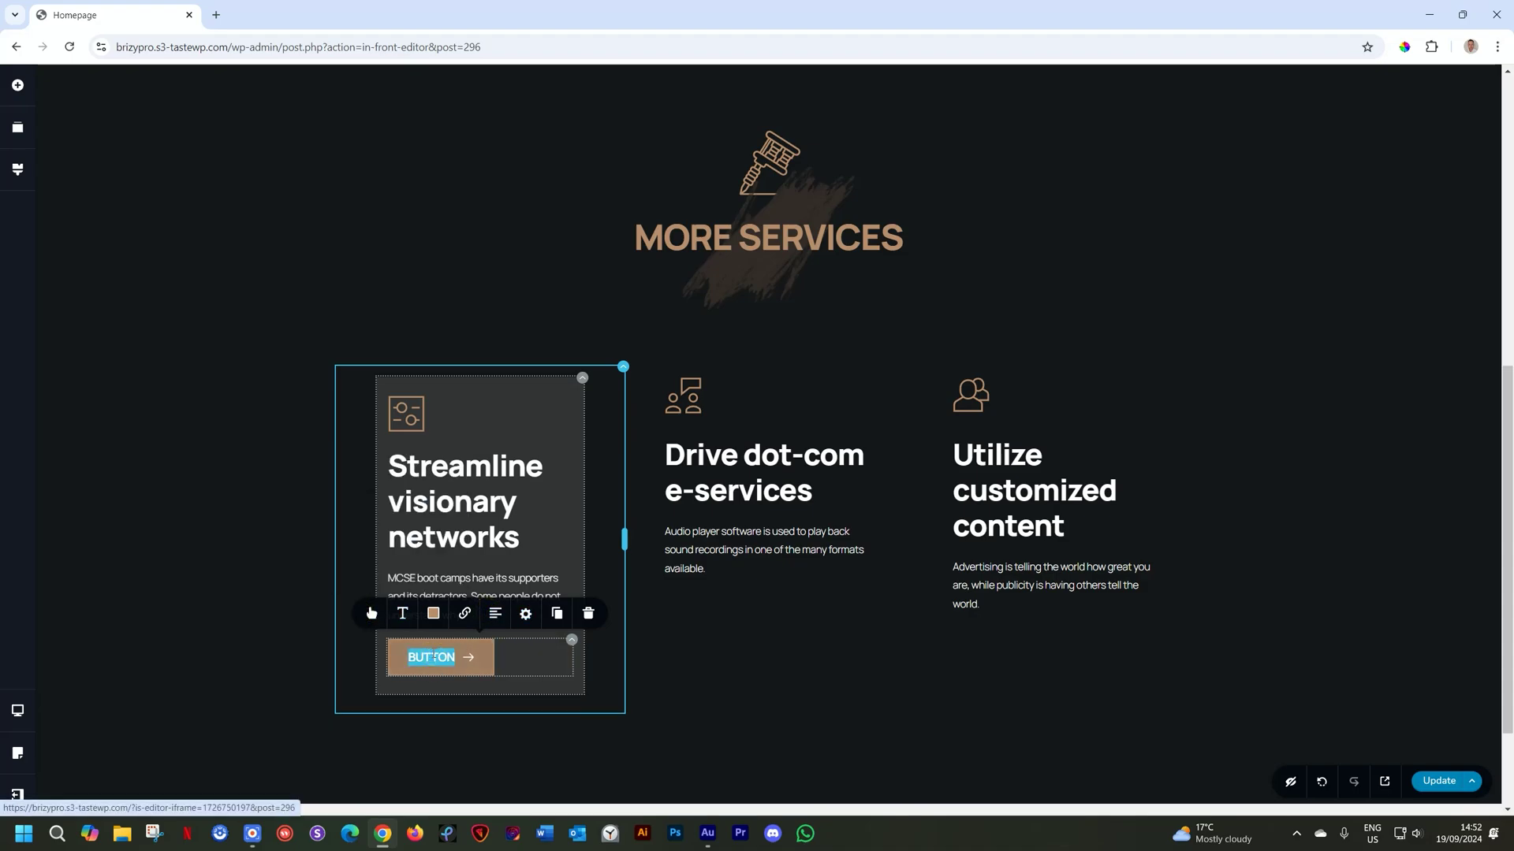
pyautogui.write('FIND OUT MORE')
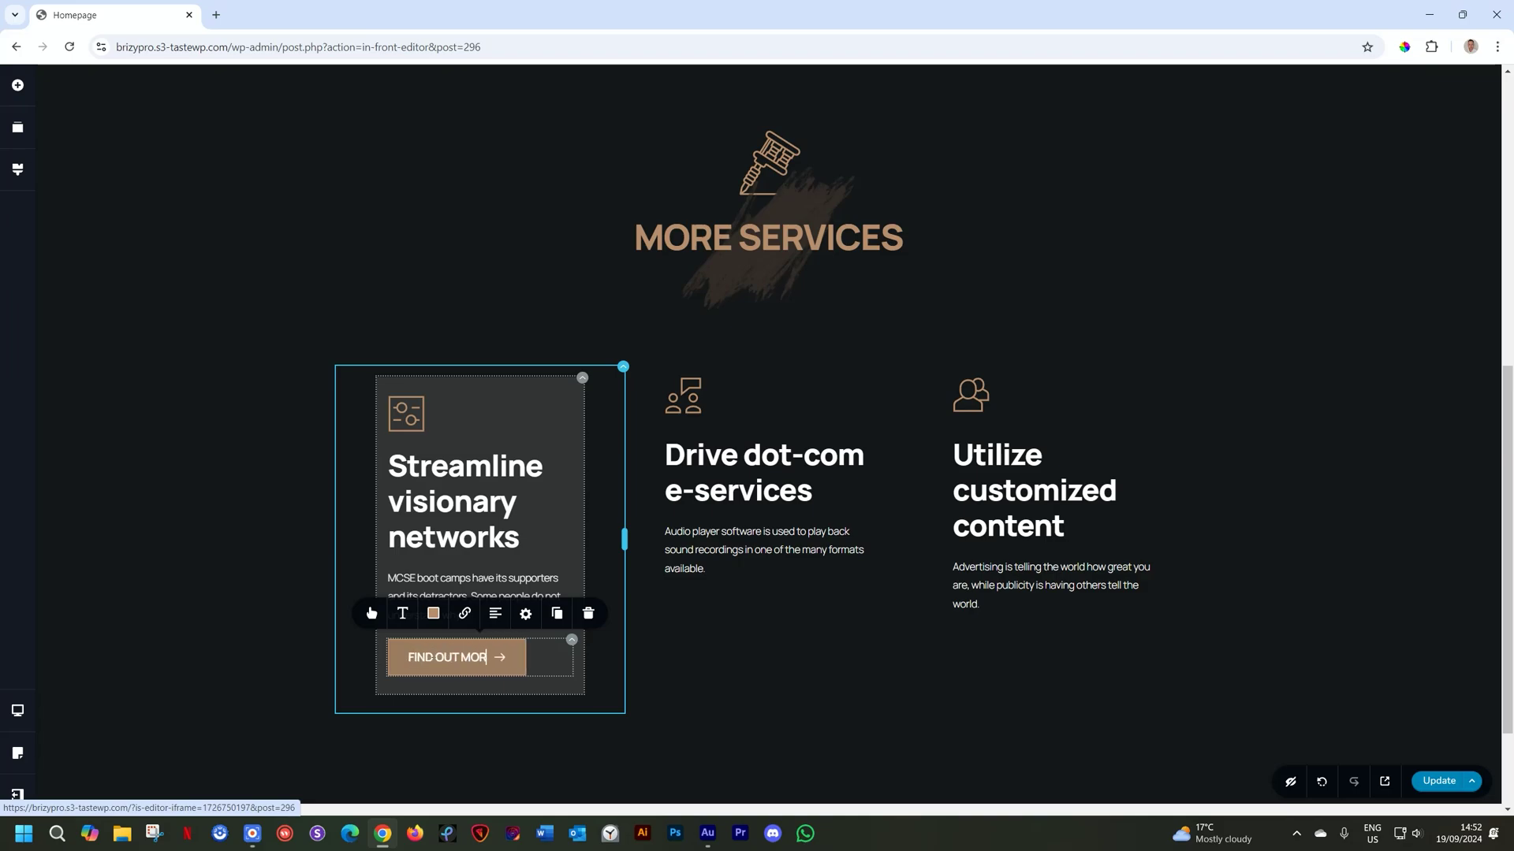
pyautogui.click(581, 433)
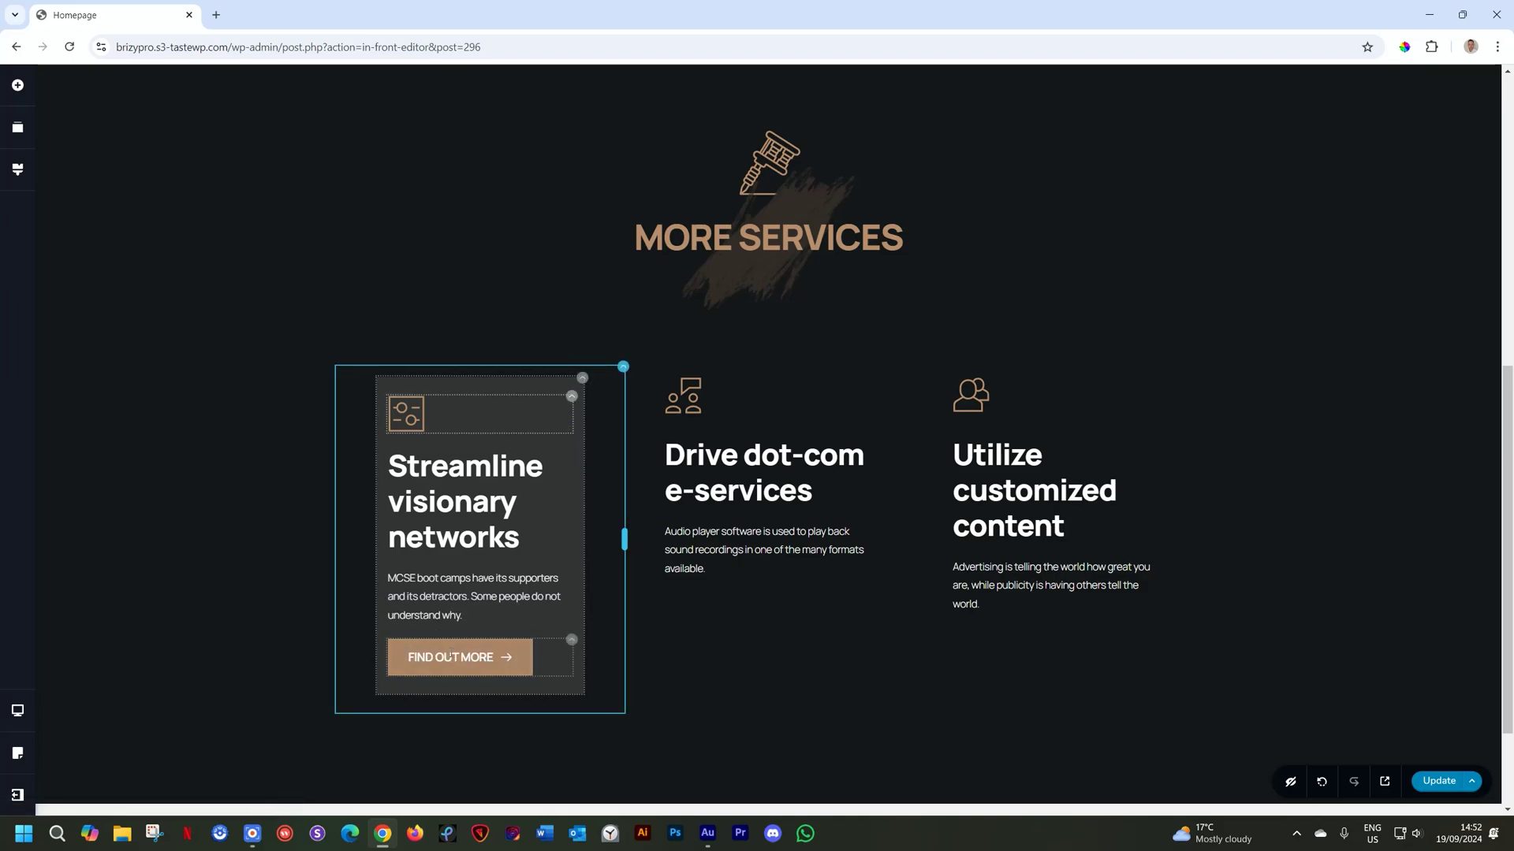
pyautogui.click(18, 84)
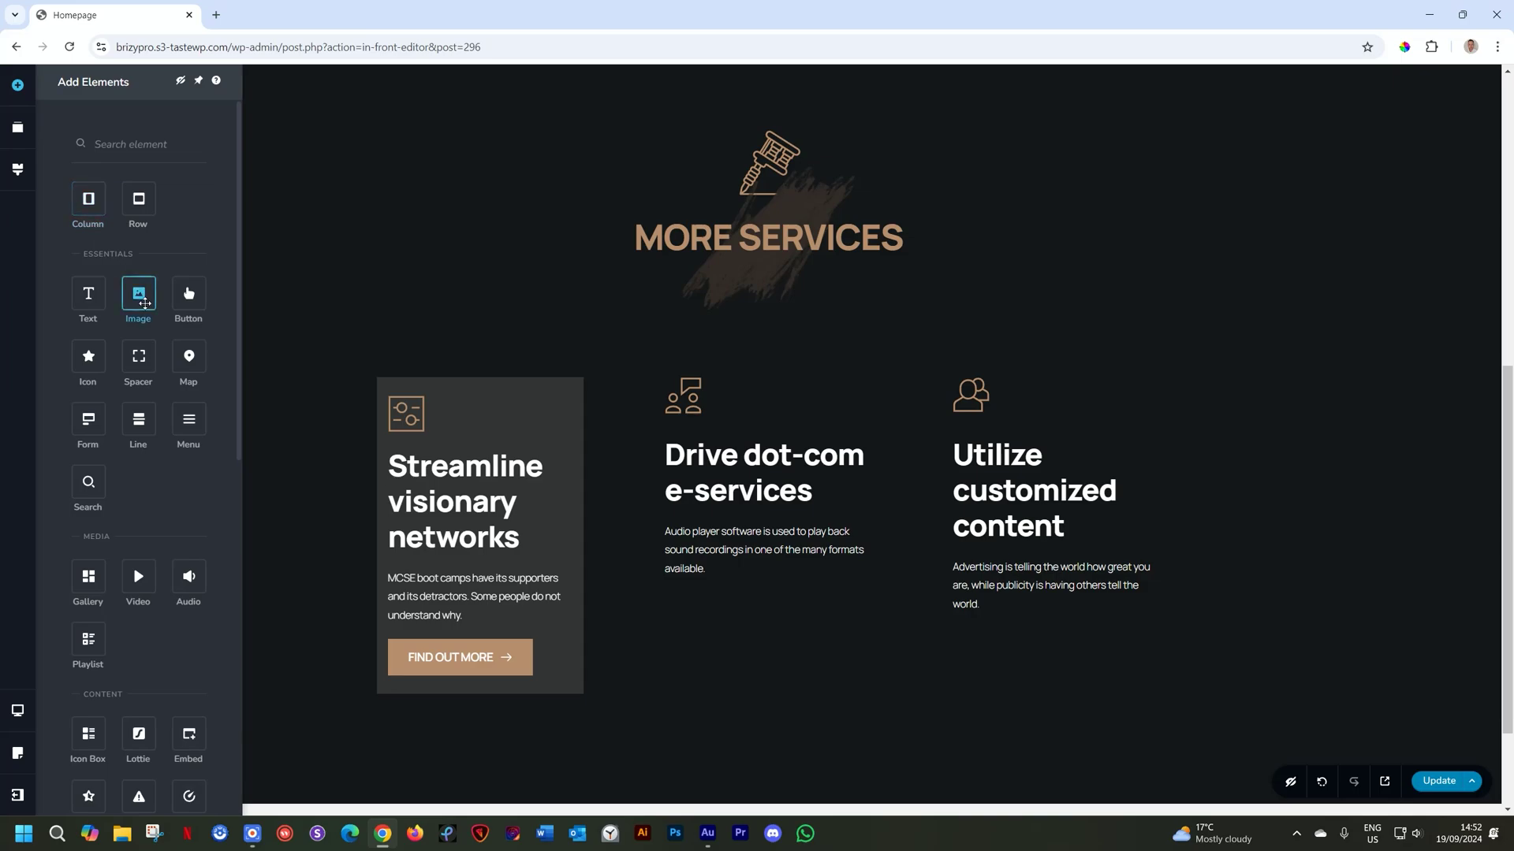
pyautogui.moveTo(136, 353); pyautogui.dragTo(448, 653)
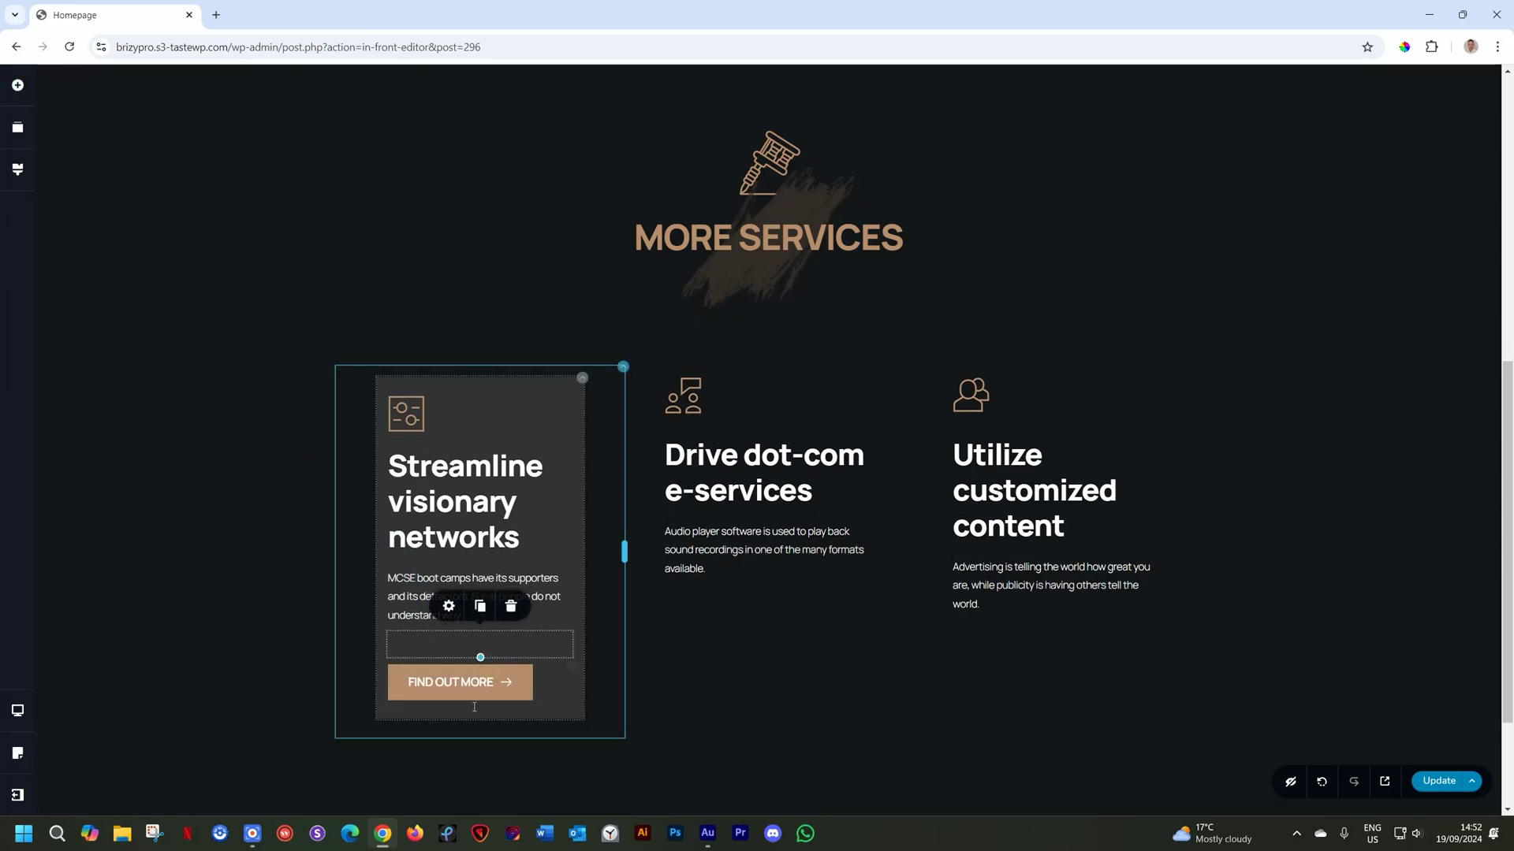
# Set the first service column's left and right padding to 25 px
pyautogui.click(622, 368)
pyautogui.click(669, 331)
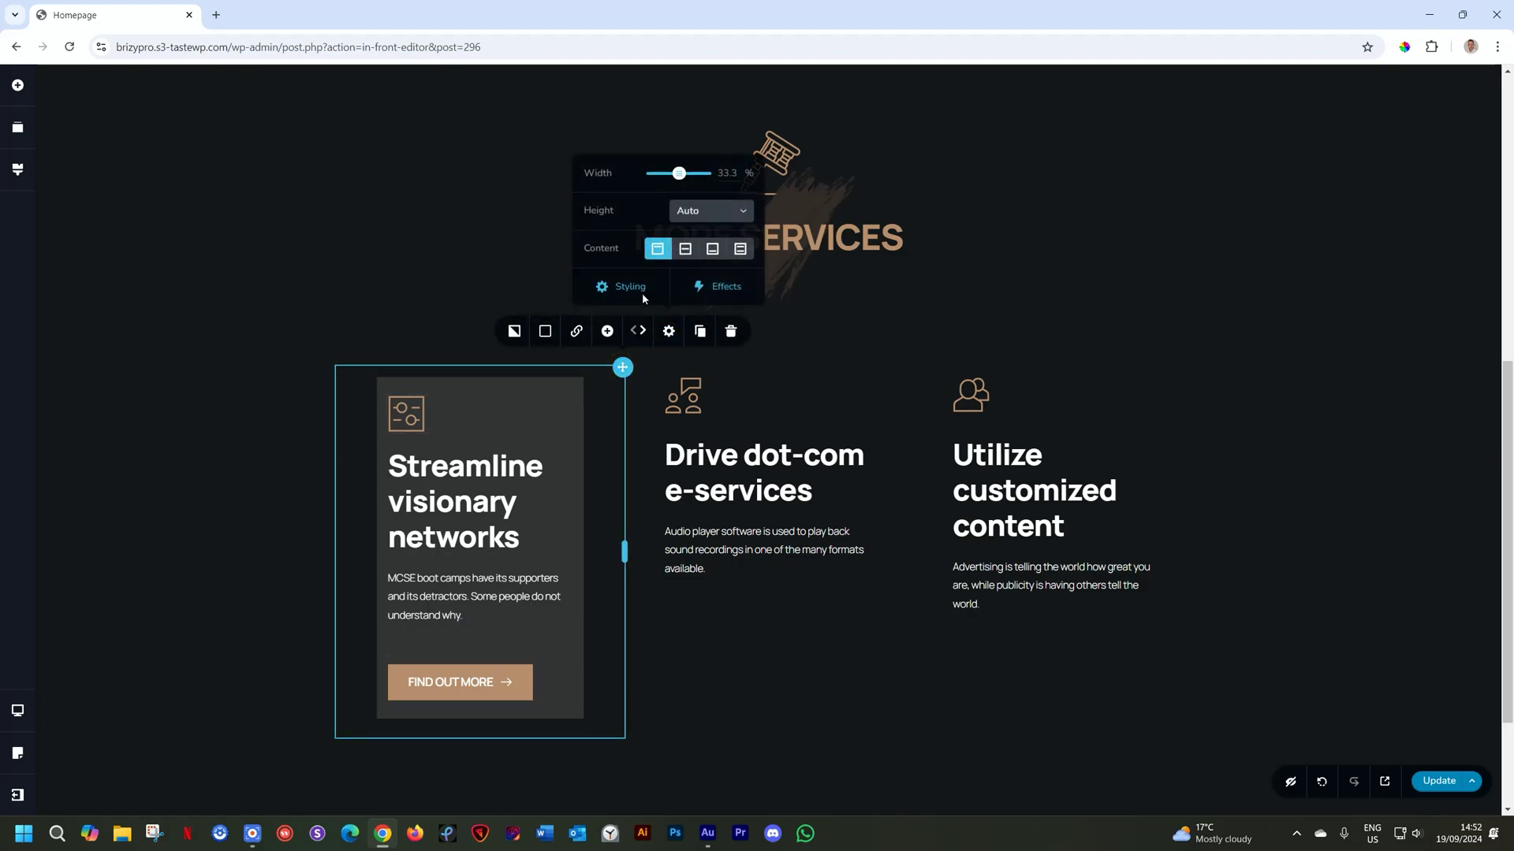
pyautogui.click(636, 291)
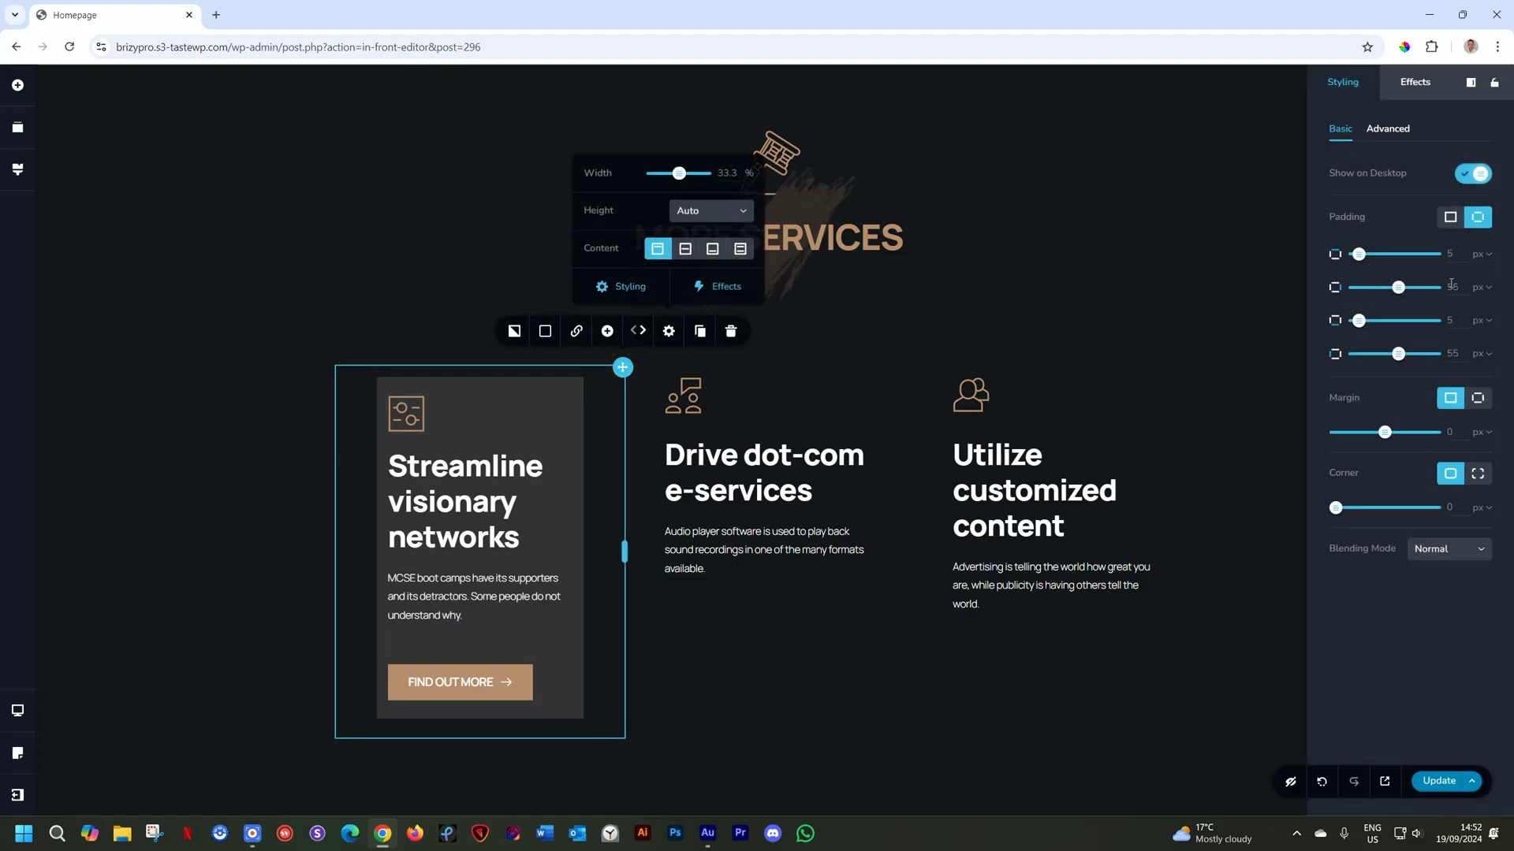
pyautogui.write('25')
pyautogui.doubleClick(1451, 353)
pyautogui.write('25')
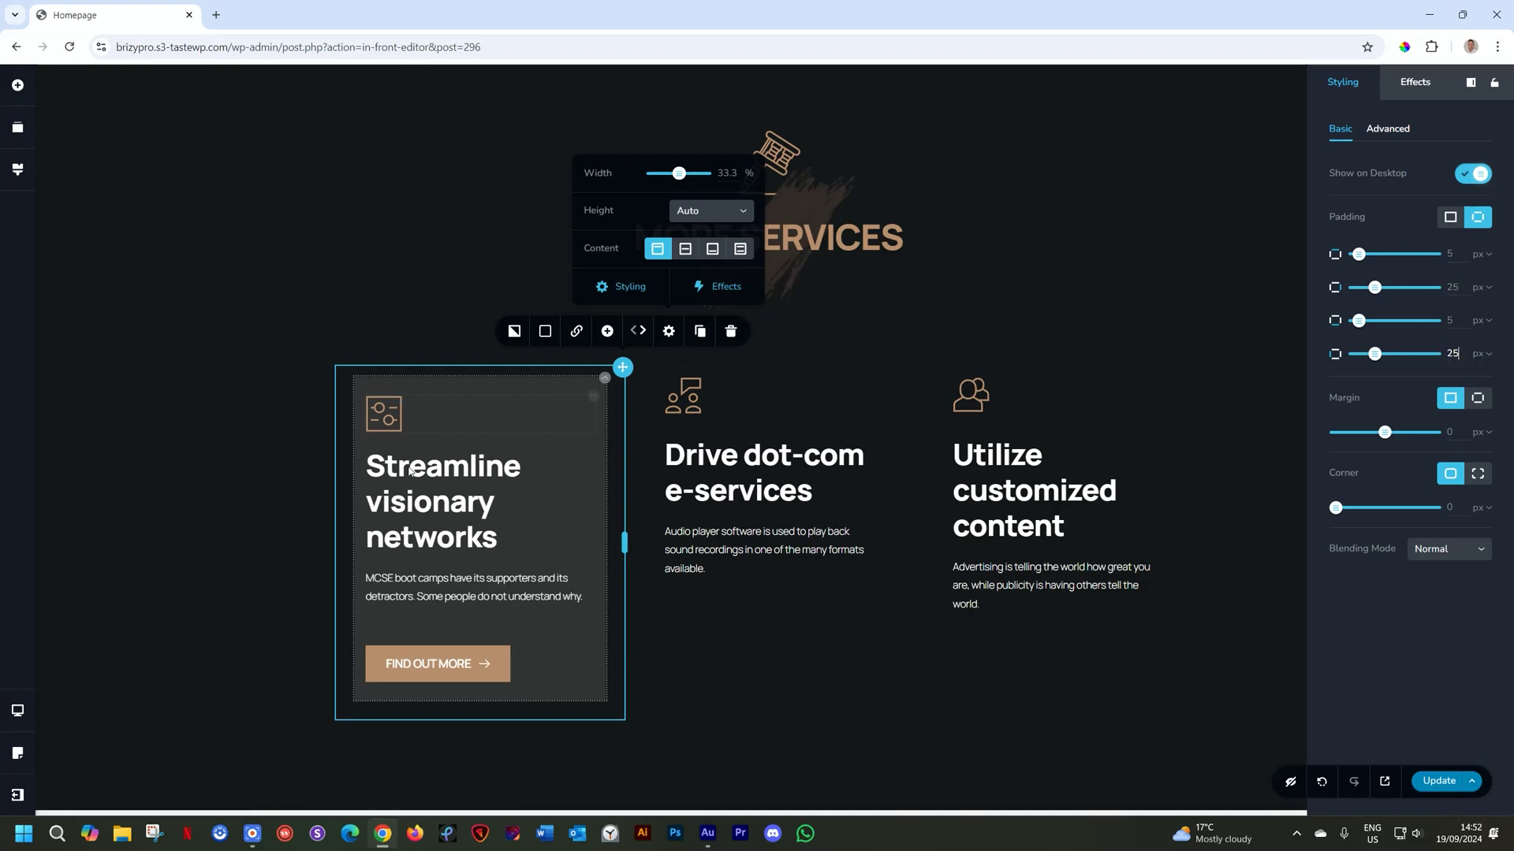
pyautogui.click(603, 383)
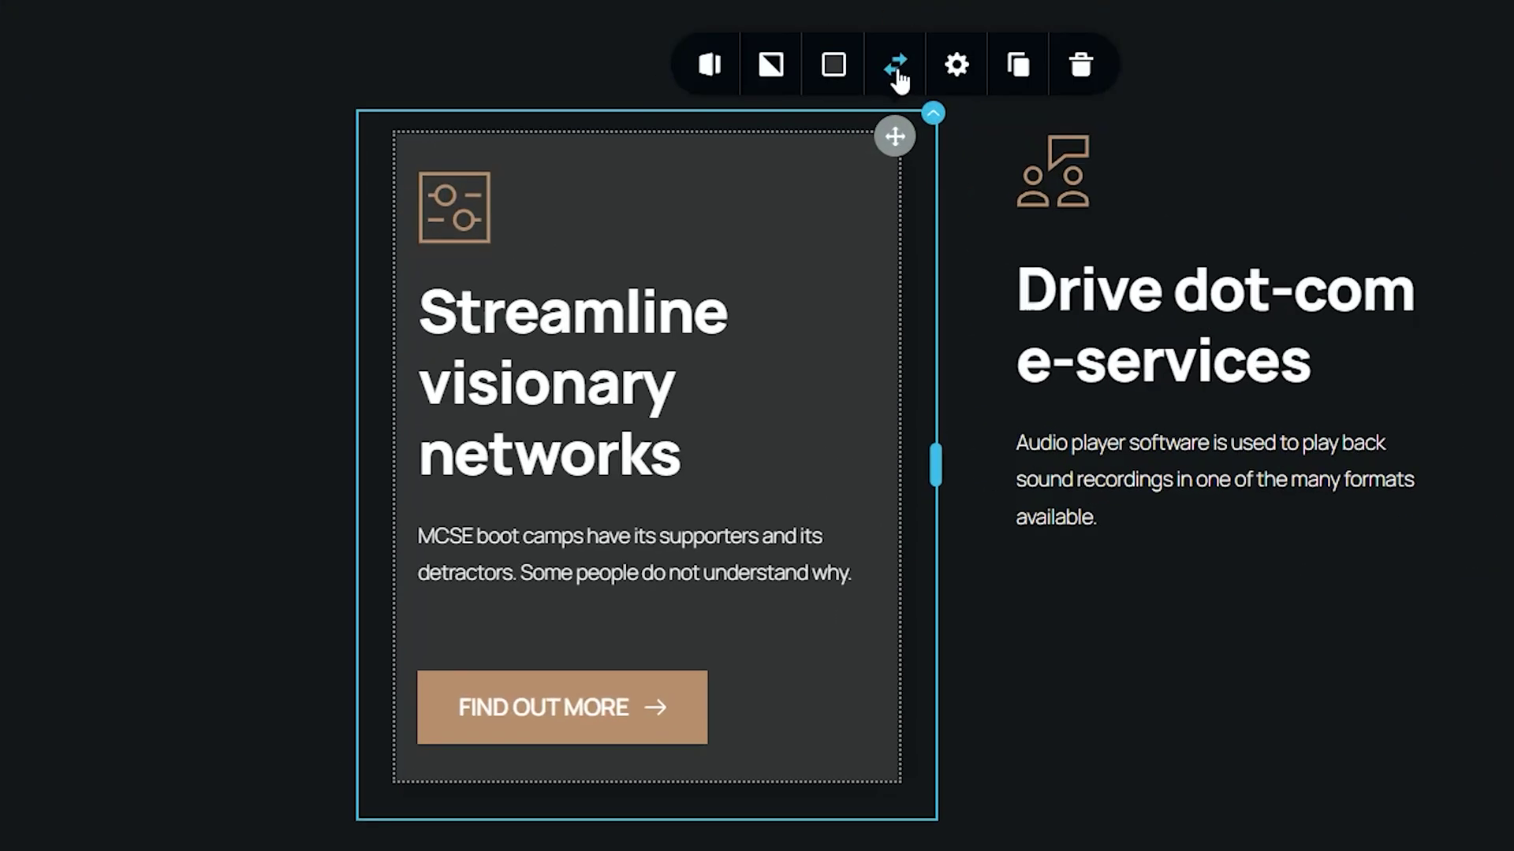
# Switch to the flip box back and set the tattoo photo as its background image
pyautogui.click(898, 71)
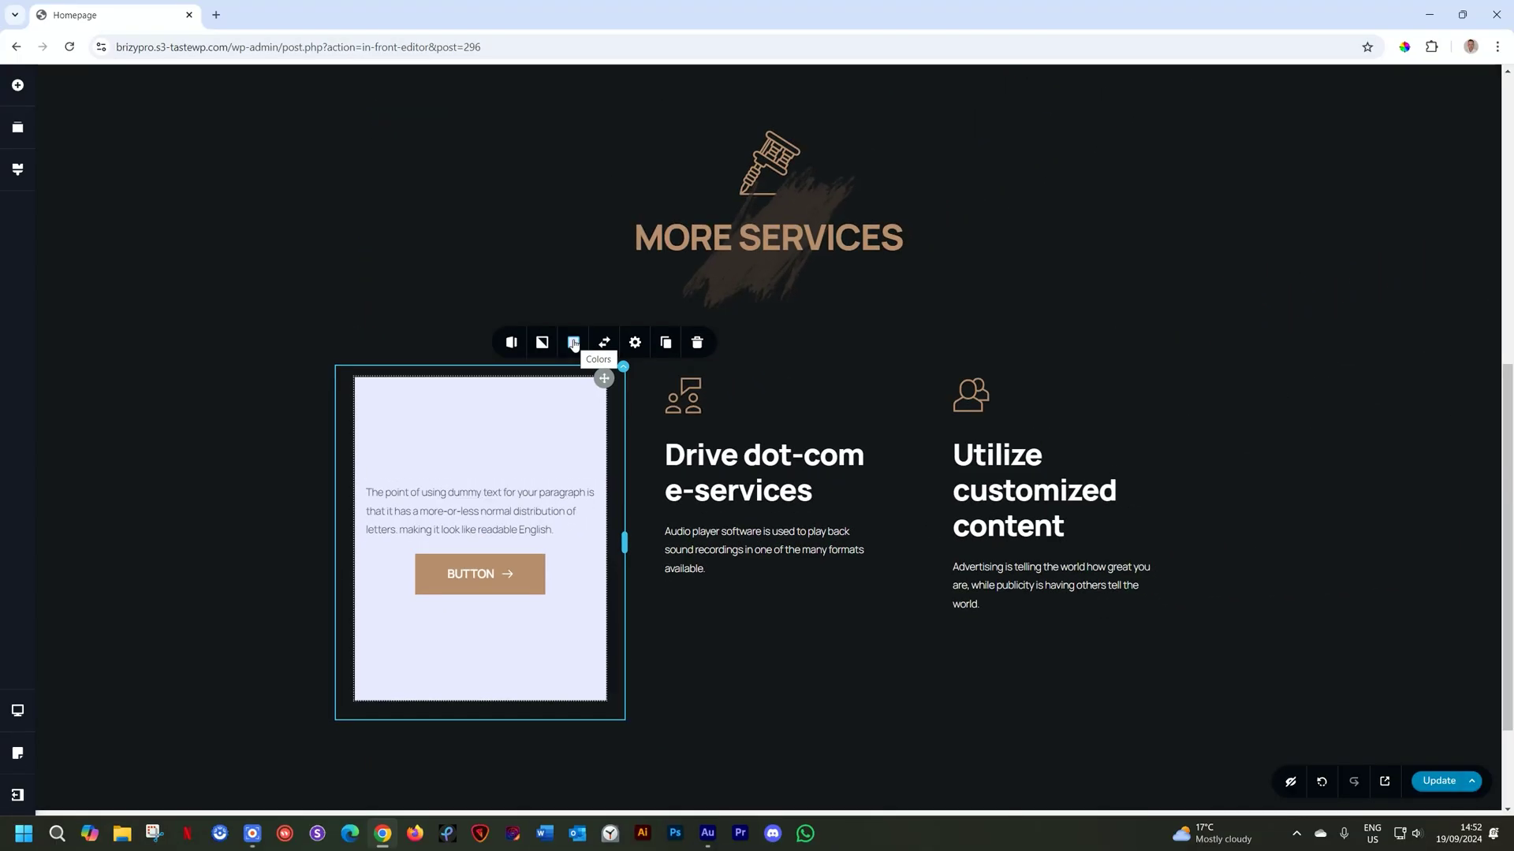
pyautogui.click(542, 343)
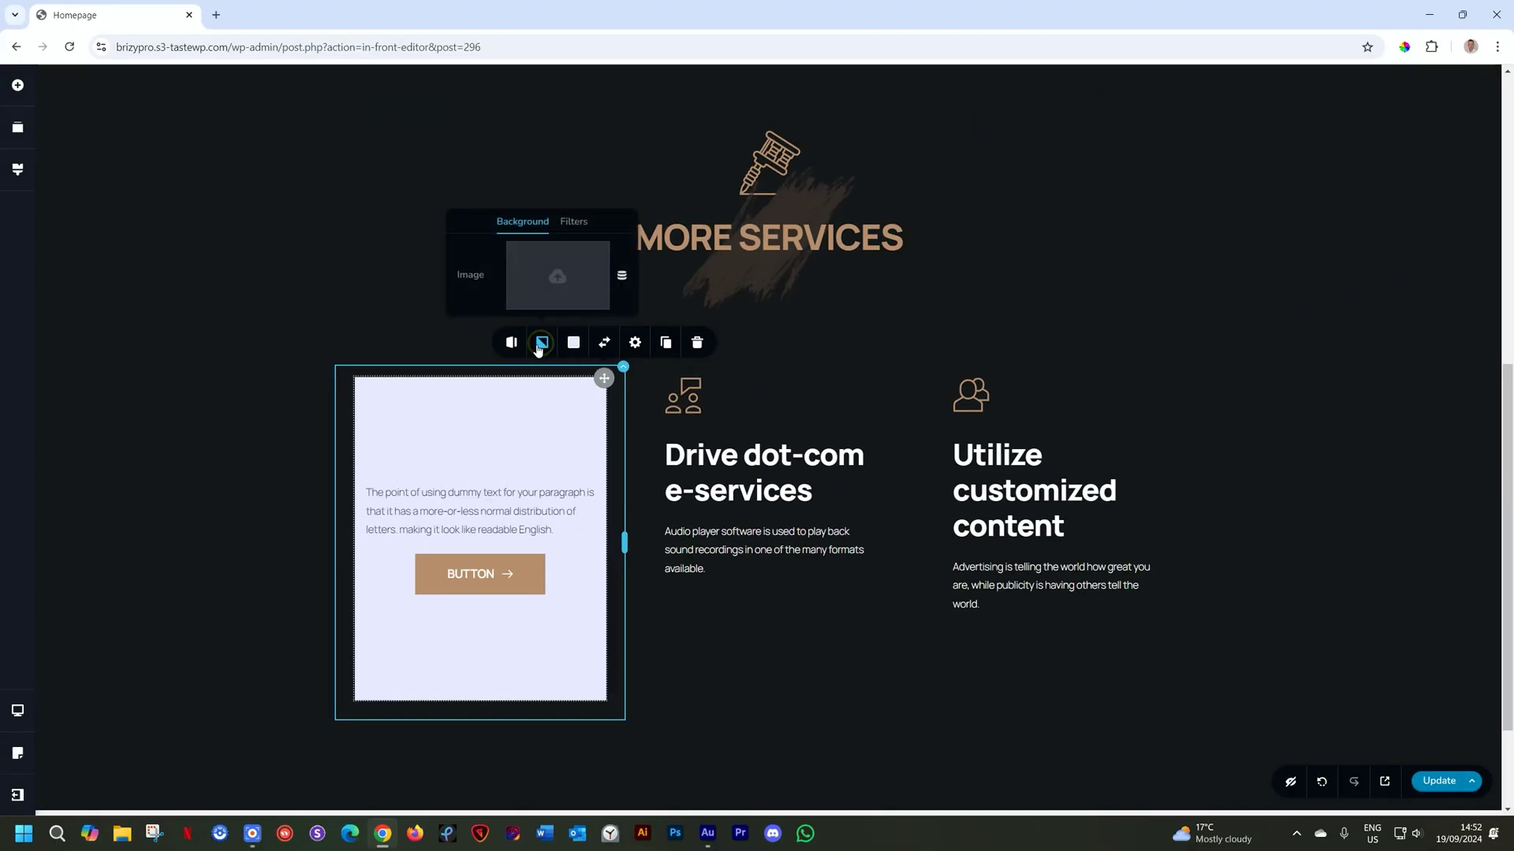
pyautogui.click(544, 284)
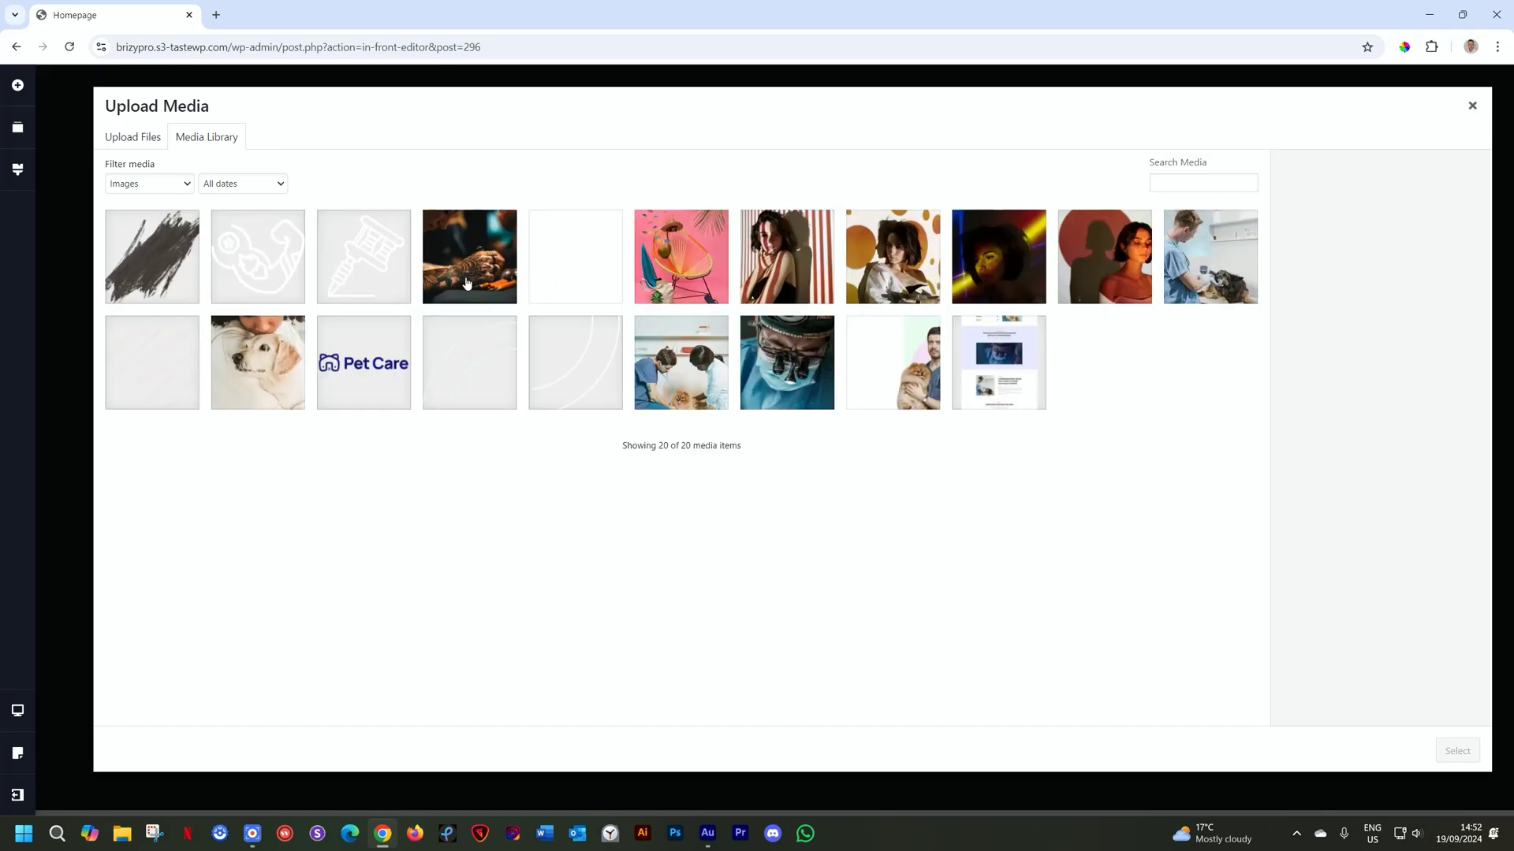
pyautogui.click(466, 283)
pyautogui.click(1457, 750)
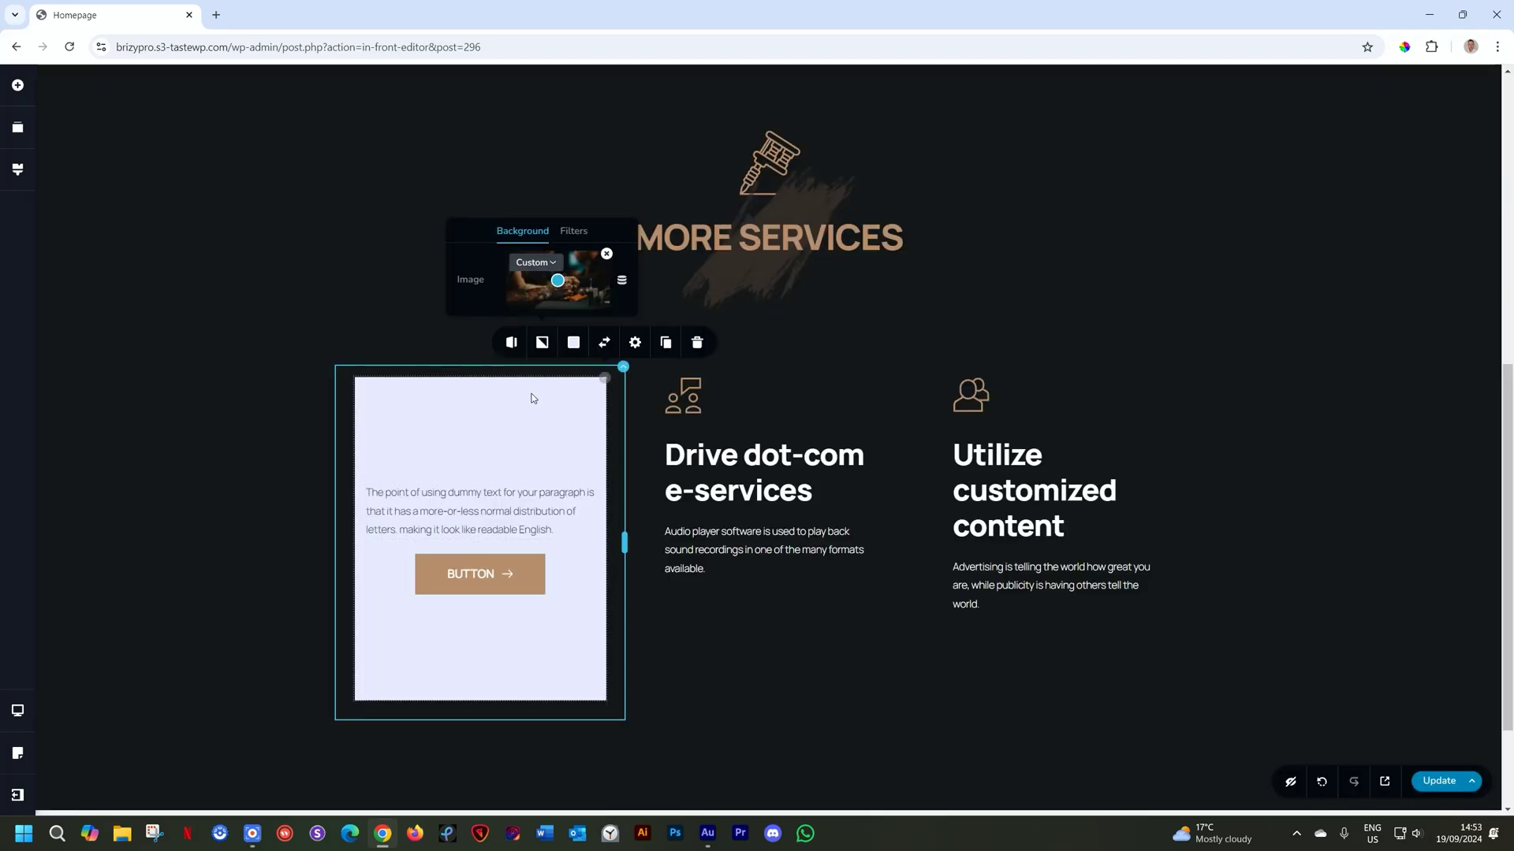
# Add a dark #151719 colour overlay at 72% opacity over the tattoo image
pyautogui.click(573, 342)
pyautogui.click(510, 279)
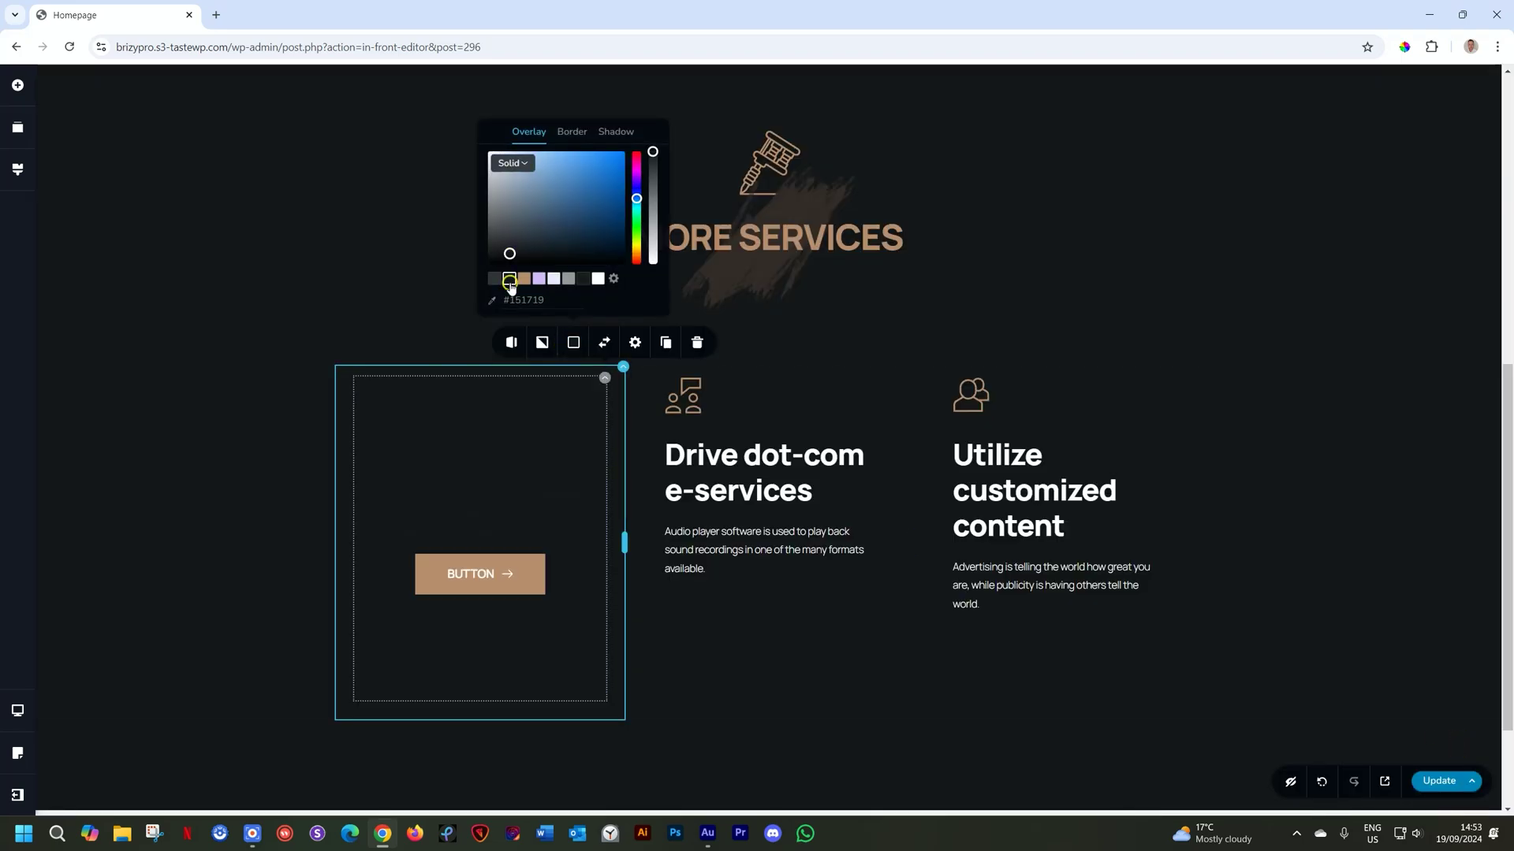
pyautogui.moveTo(653, 152); pyautogui.dragTo(653, 183)
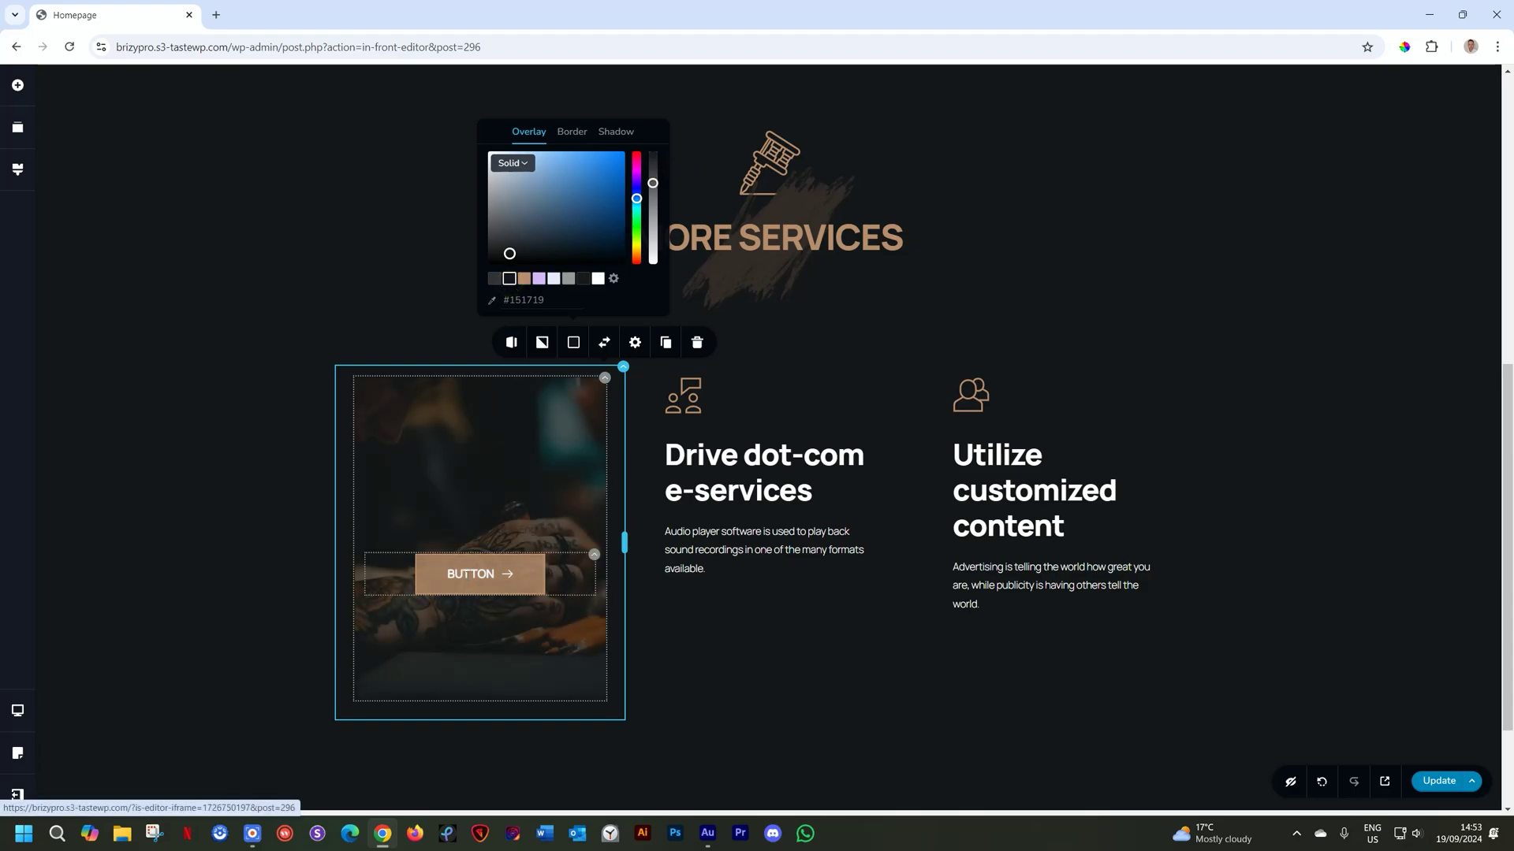
pyautogui.click(473, 584)
pyautogui.click(373, 528)
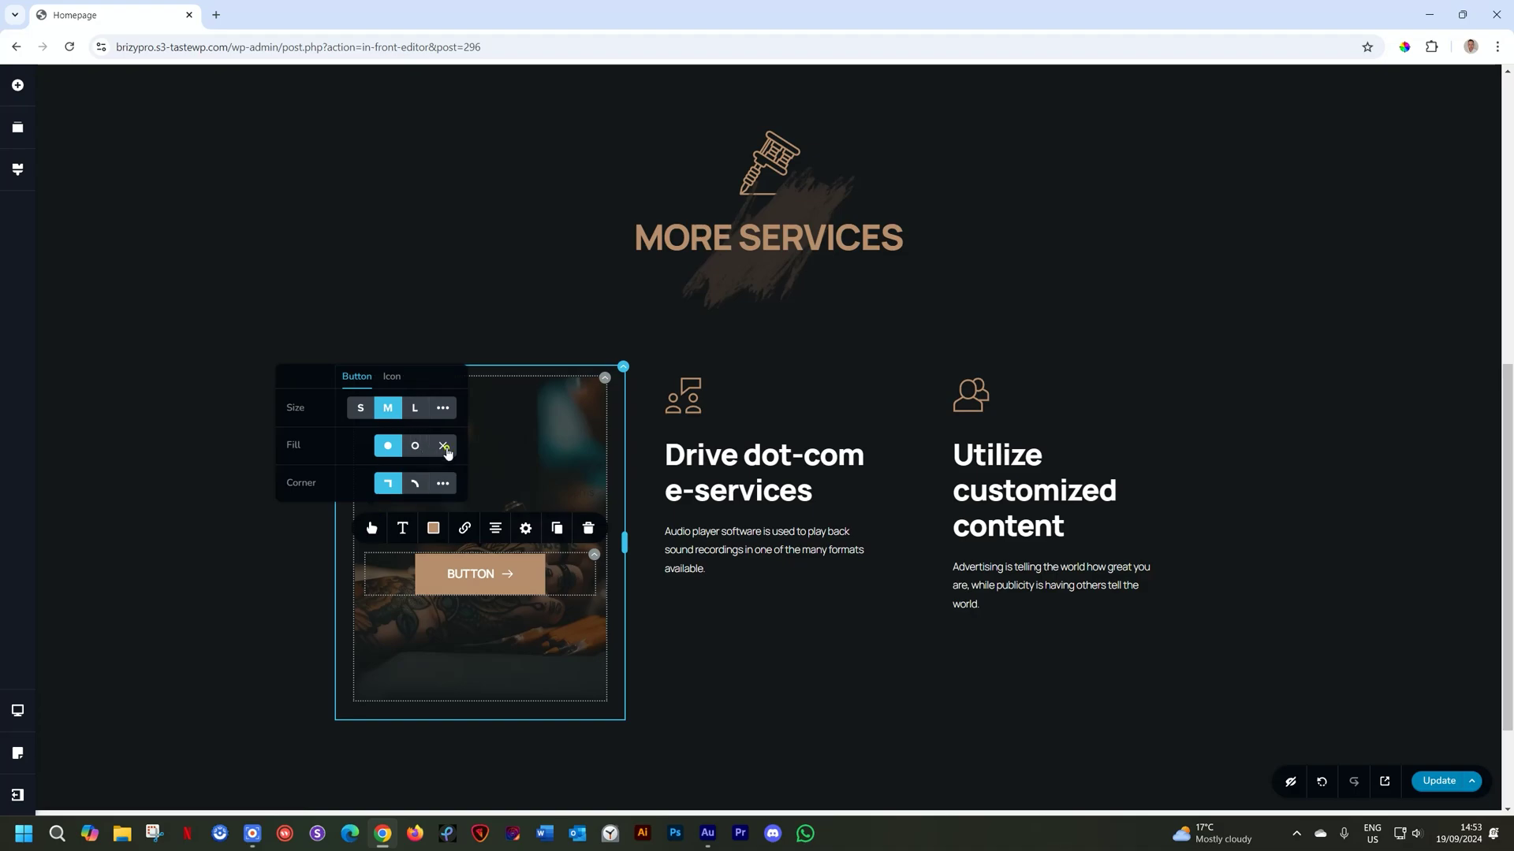
# Make the back button an unfilled, underlined link labelled 'DOWNLOAD DOCUMENT'
pyautogui.click(444, 447)
pyautogui.click(407, 529)
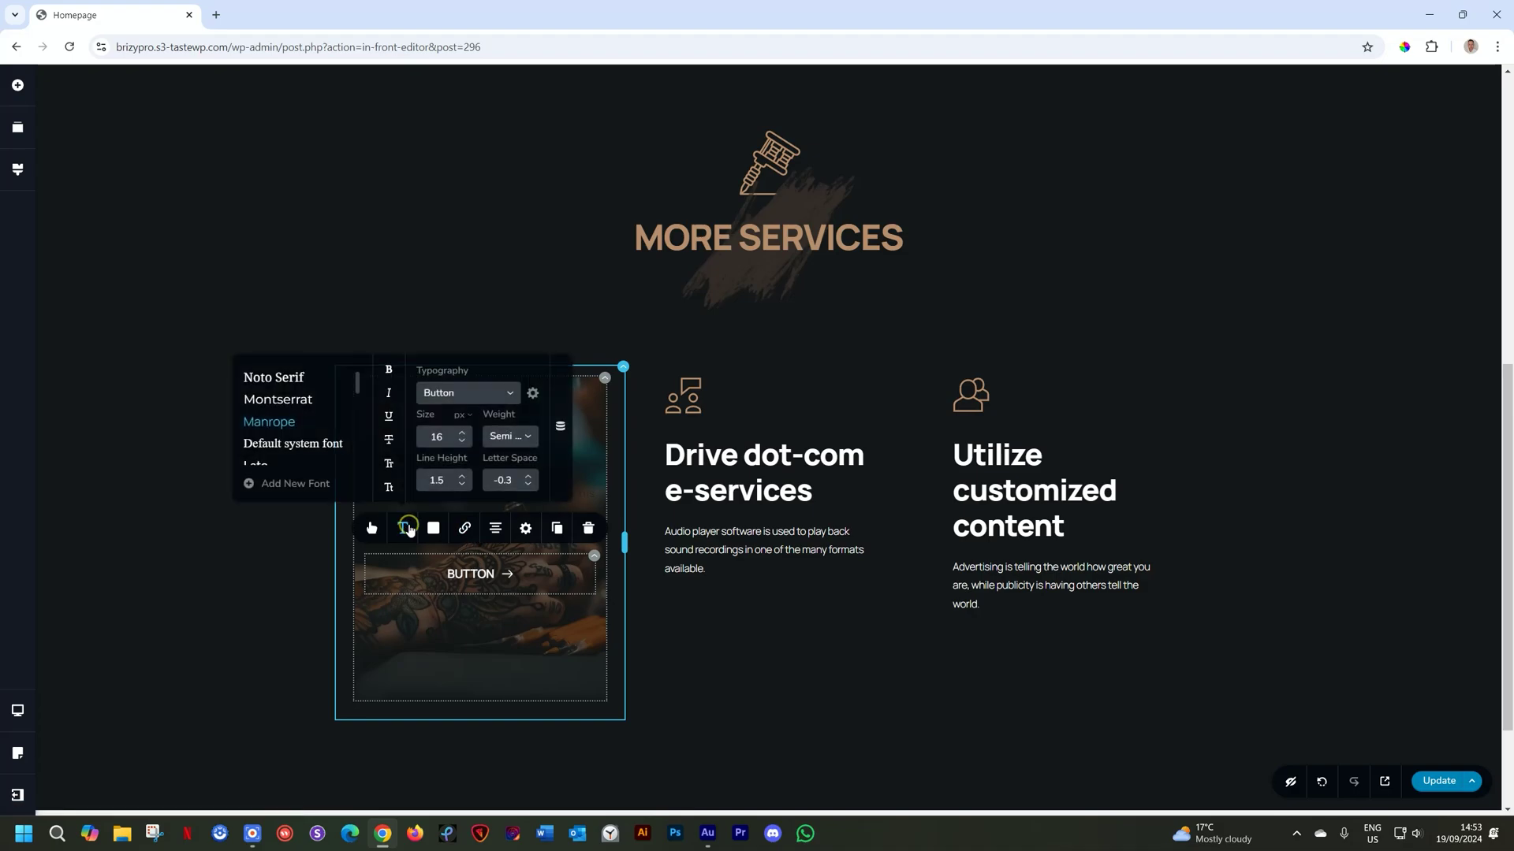
pyautogui.click(386, 417)
pyautogui.doubleClick(458, 573)
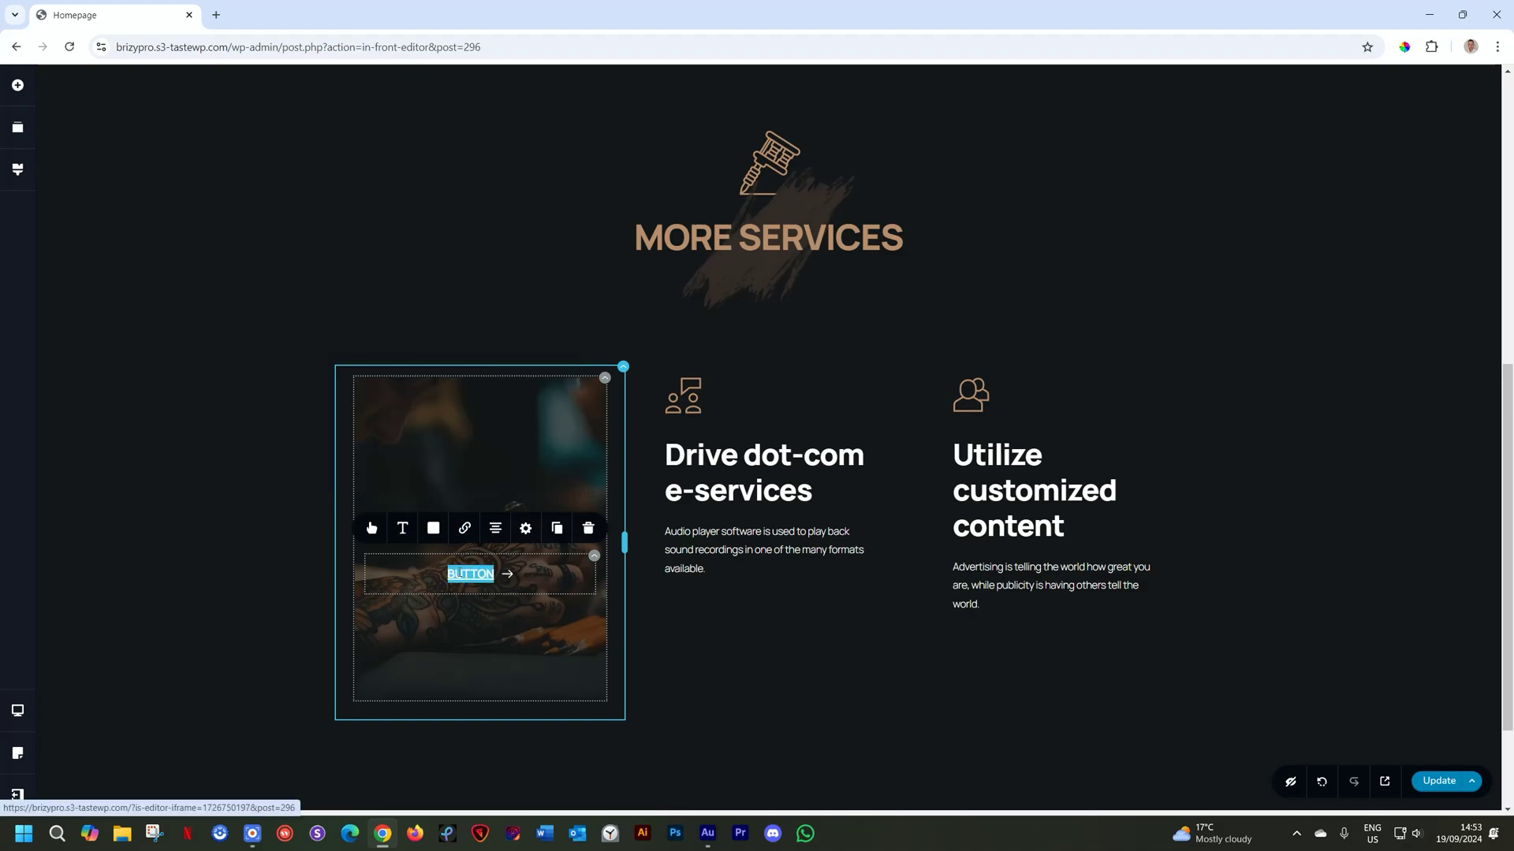
pyautogui.write('DOWNLOAD DOCUMENT')
pyautogui.click(480, 645)
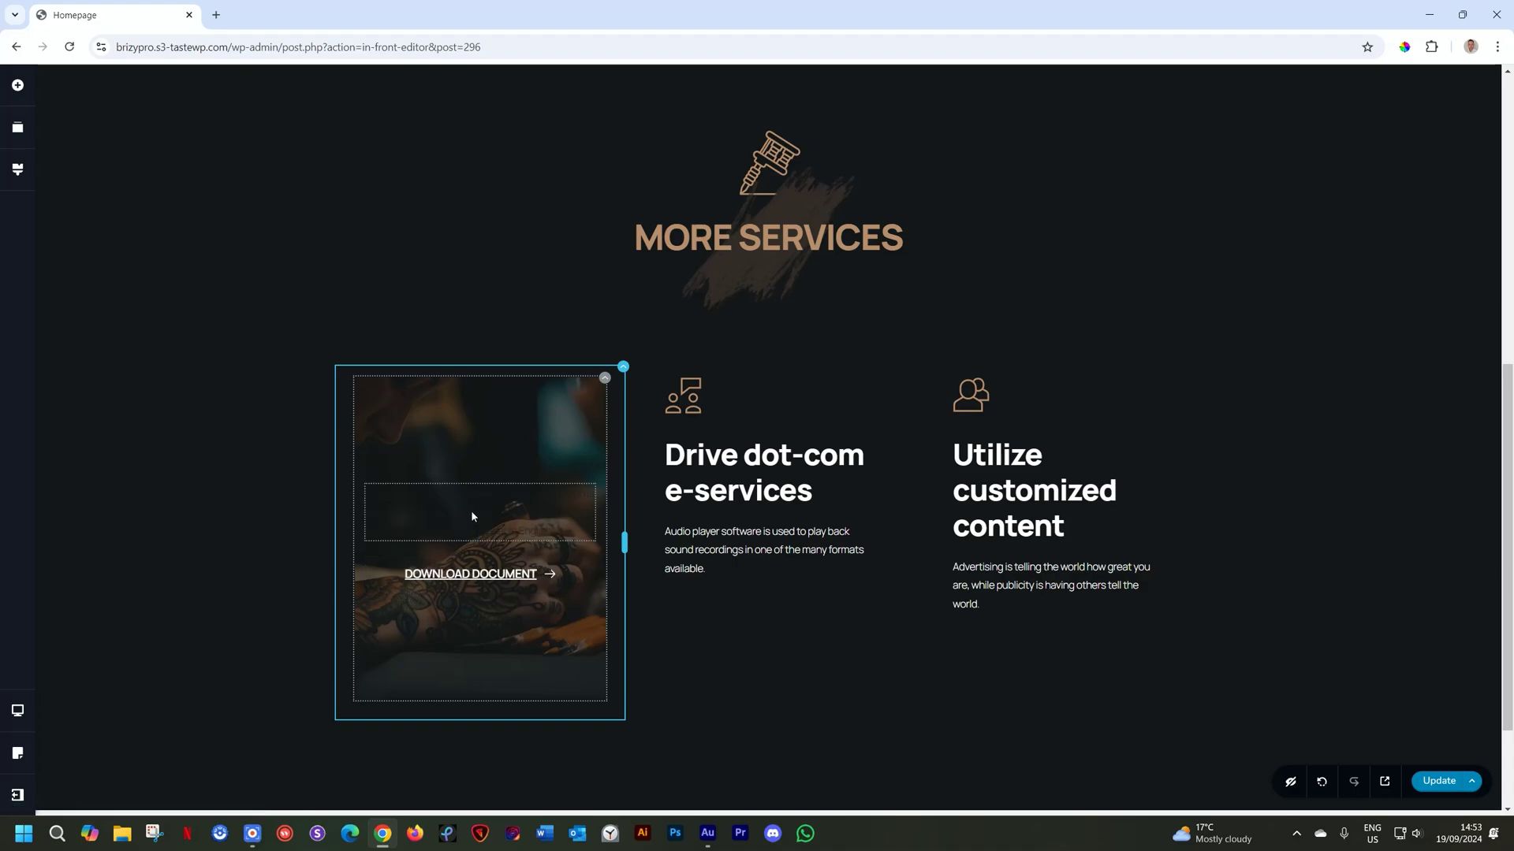
pyautogui.click(599, 379)
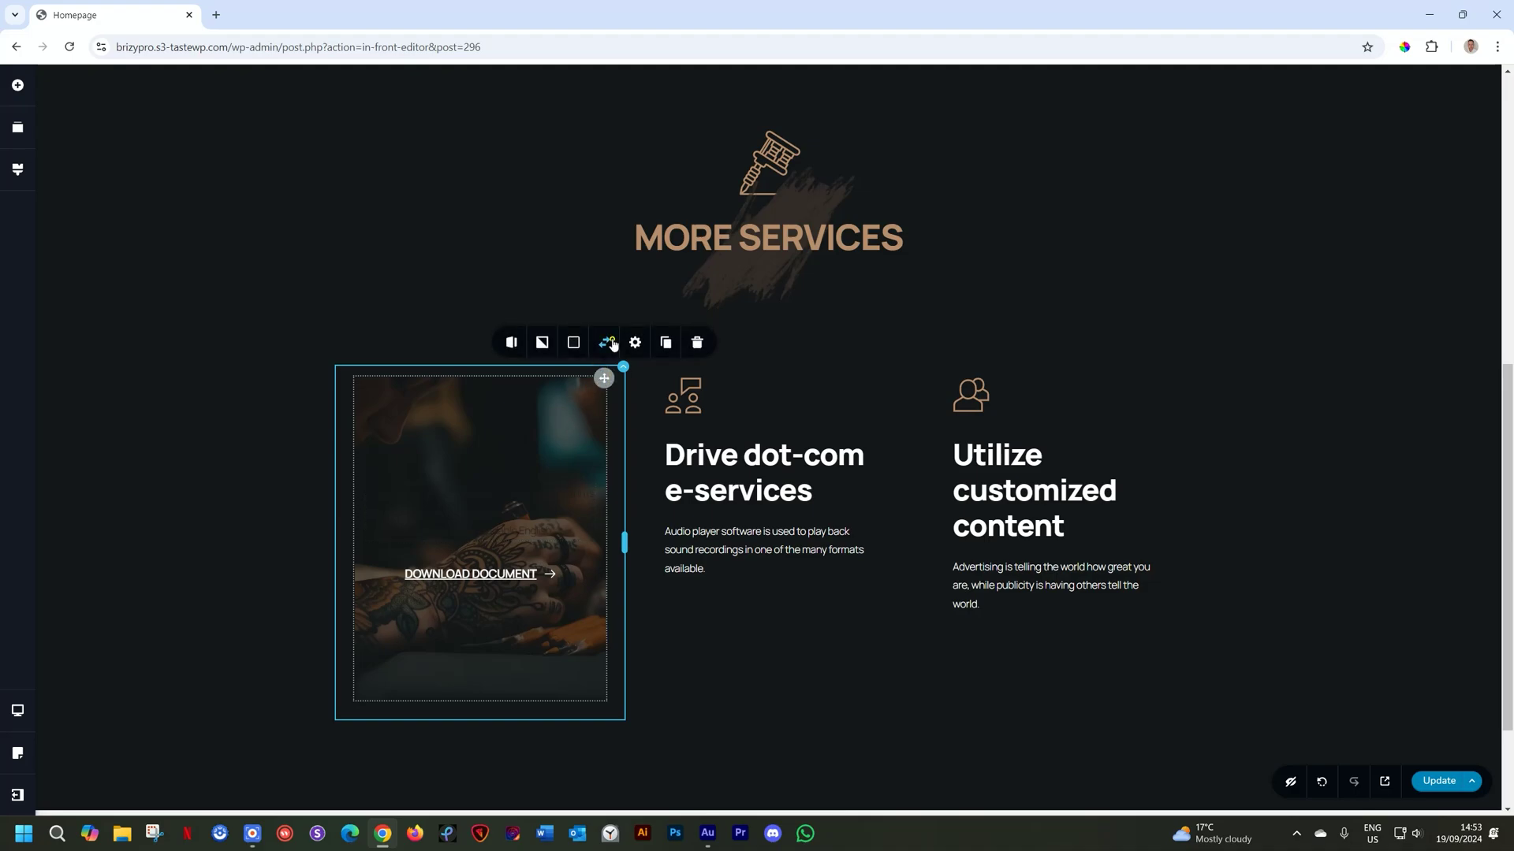
# Flip the card to its front and duplicate the Streamline column twice
pyautogui.click(608, 342)
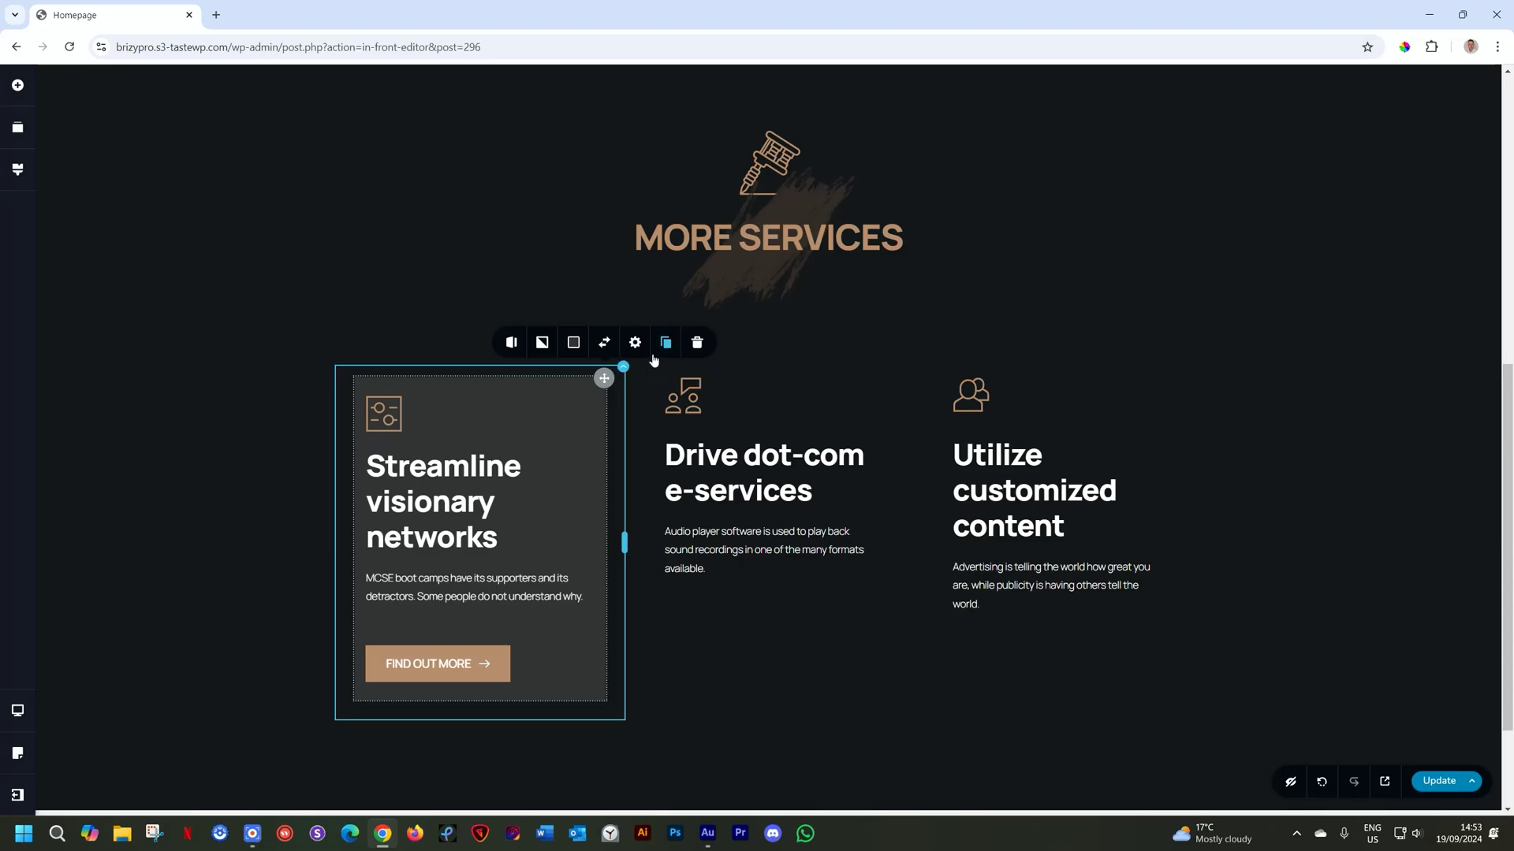
pyautogui.click(617, 383)
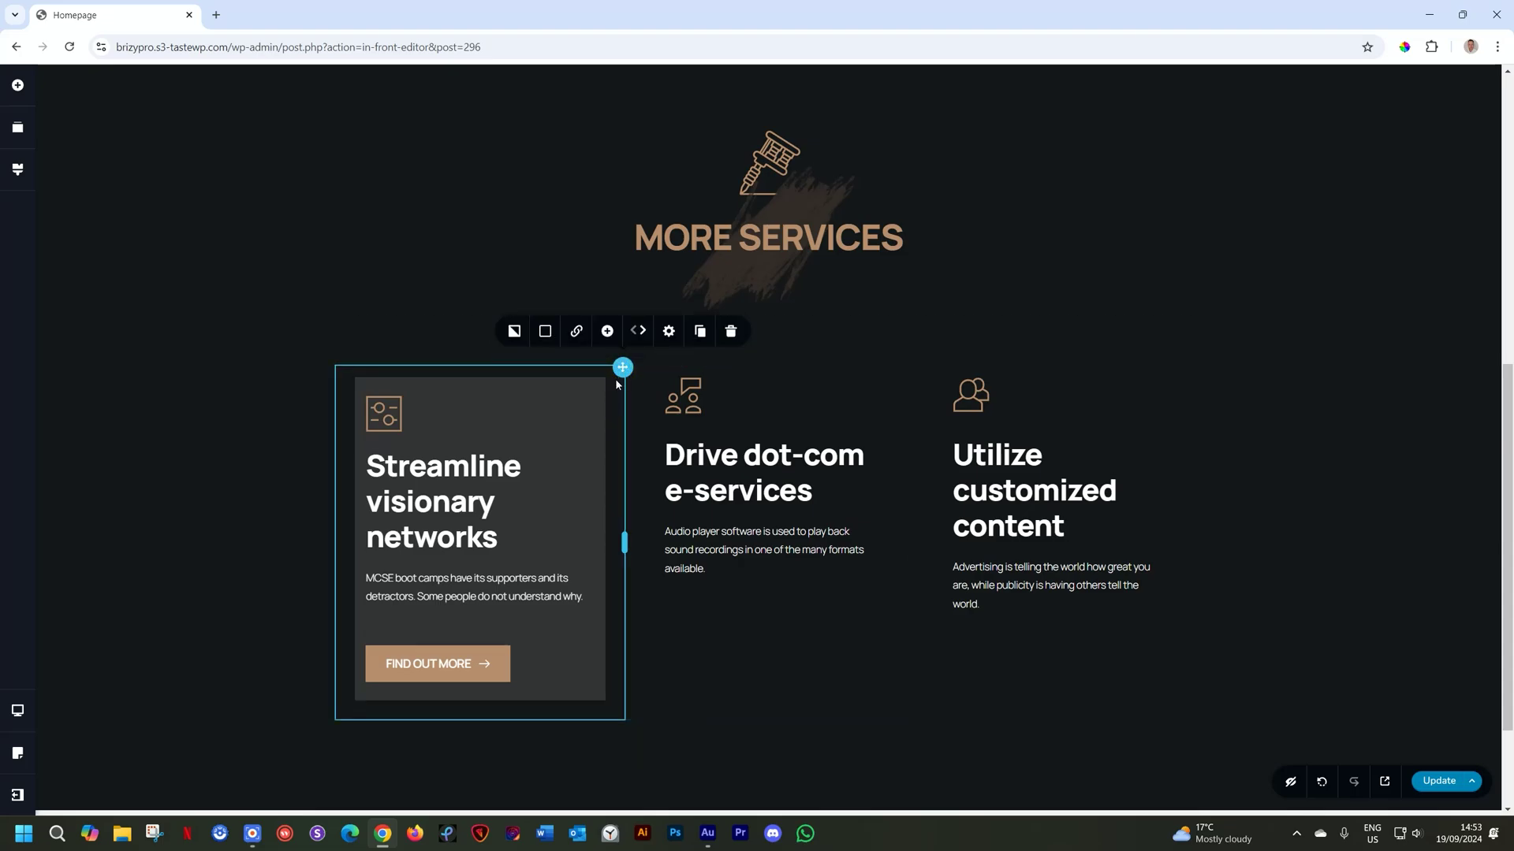
pyautogui.click(699, 331)
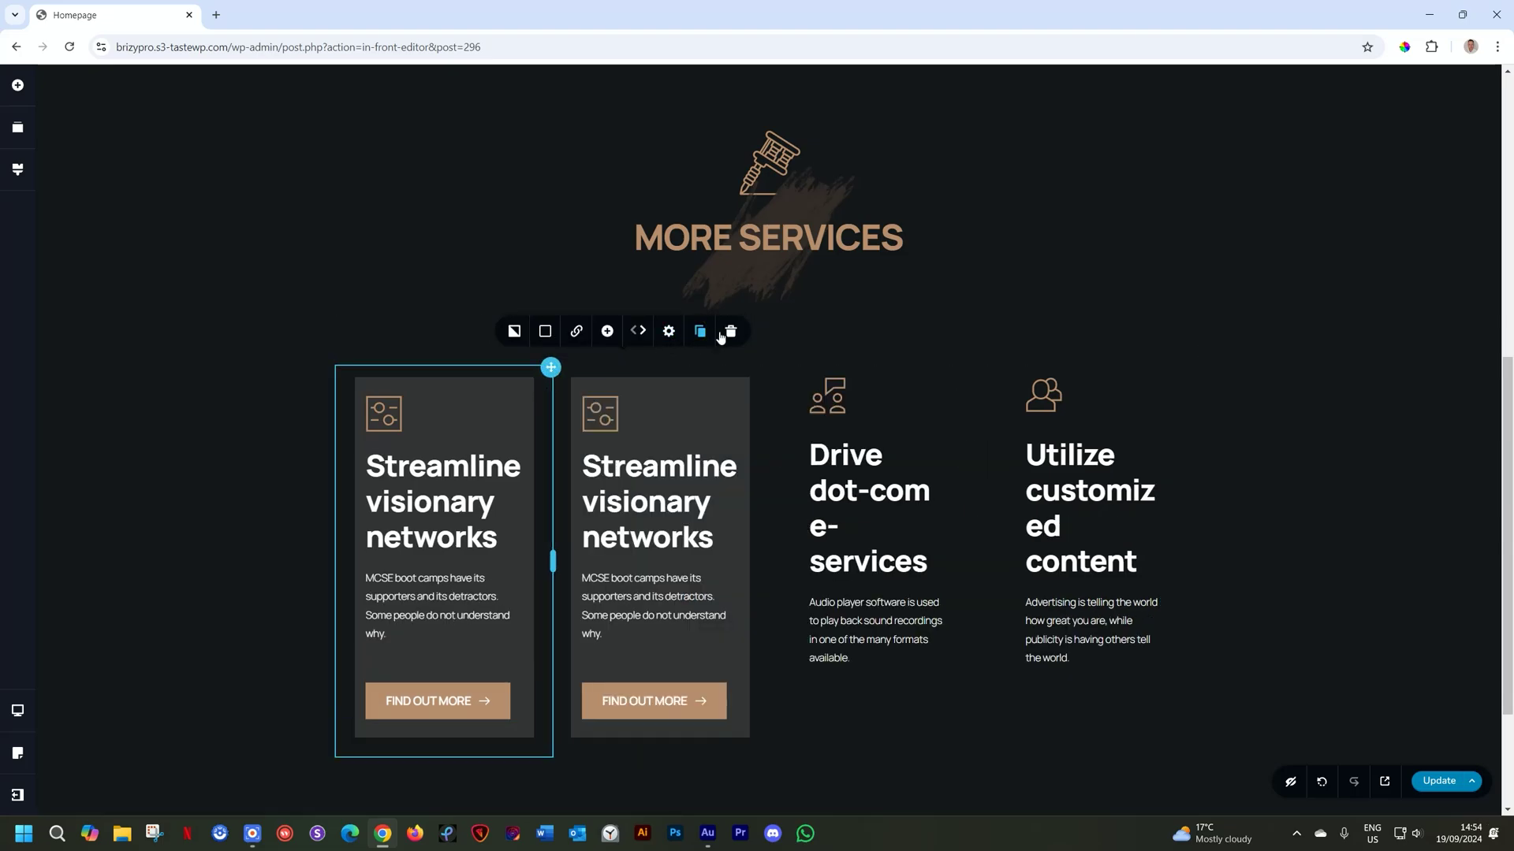
pyautogui.click(700, 331)
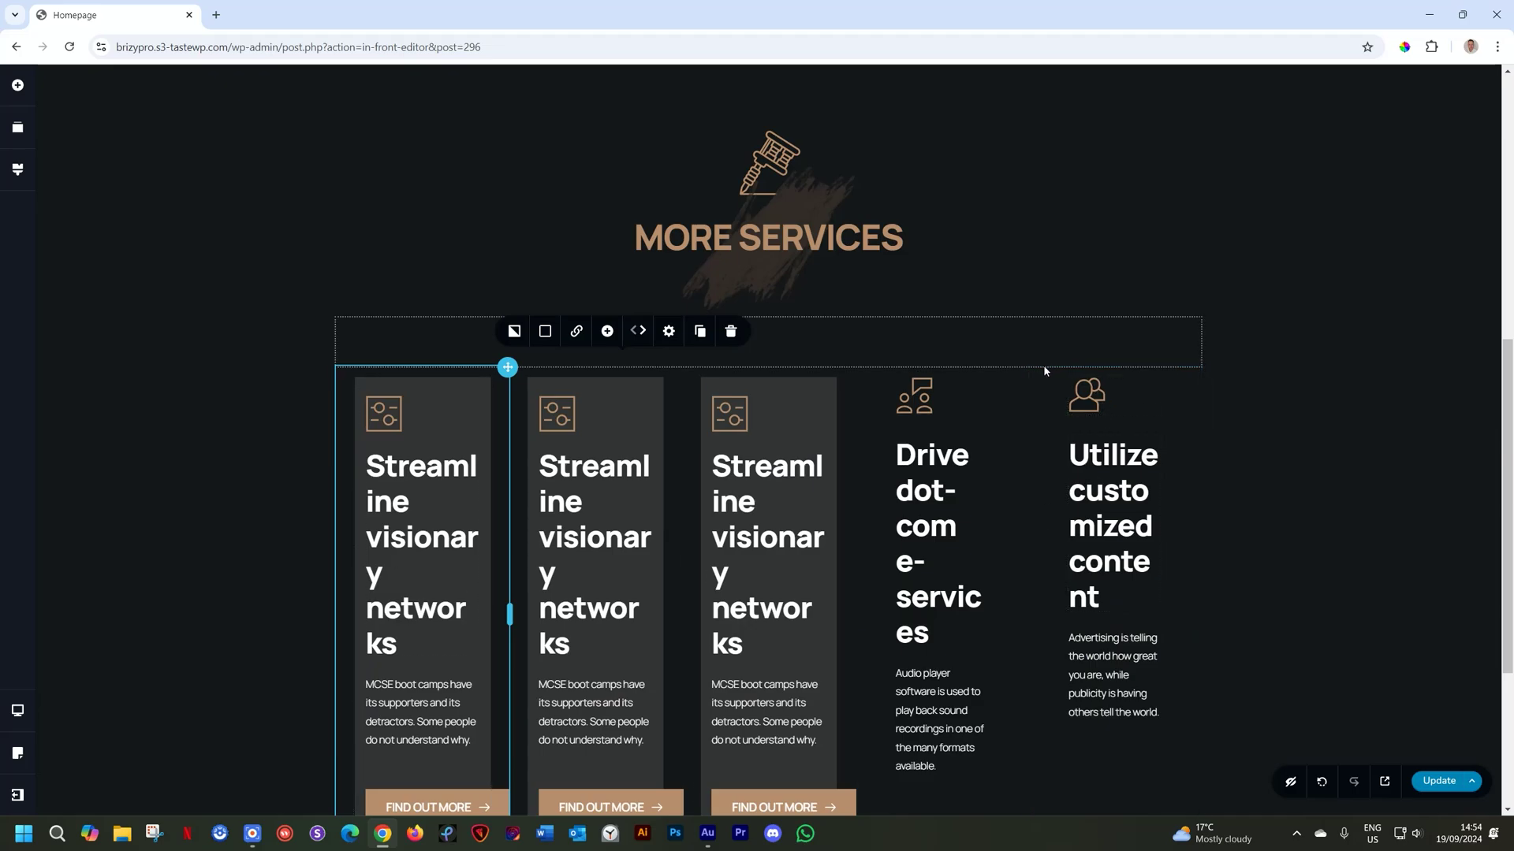
# Delete the Drive dot-com and Utilize customized content columns
pyautogui.click(1019, 378)
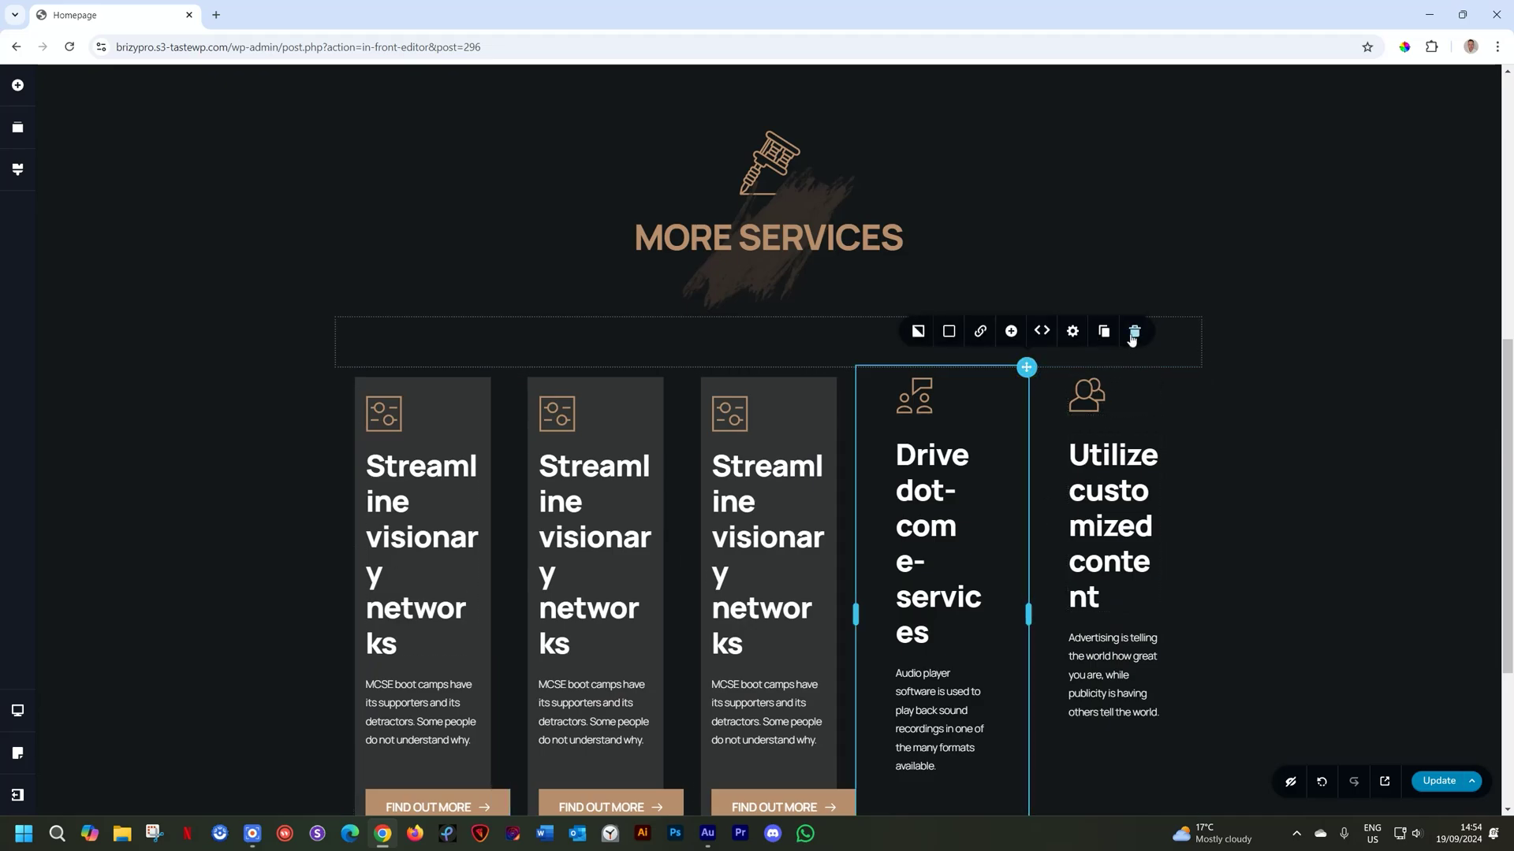
pyautogui.click(1133, 331)
pyautogui.click(1199, 370)
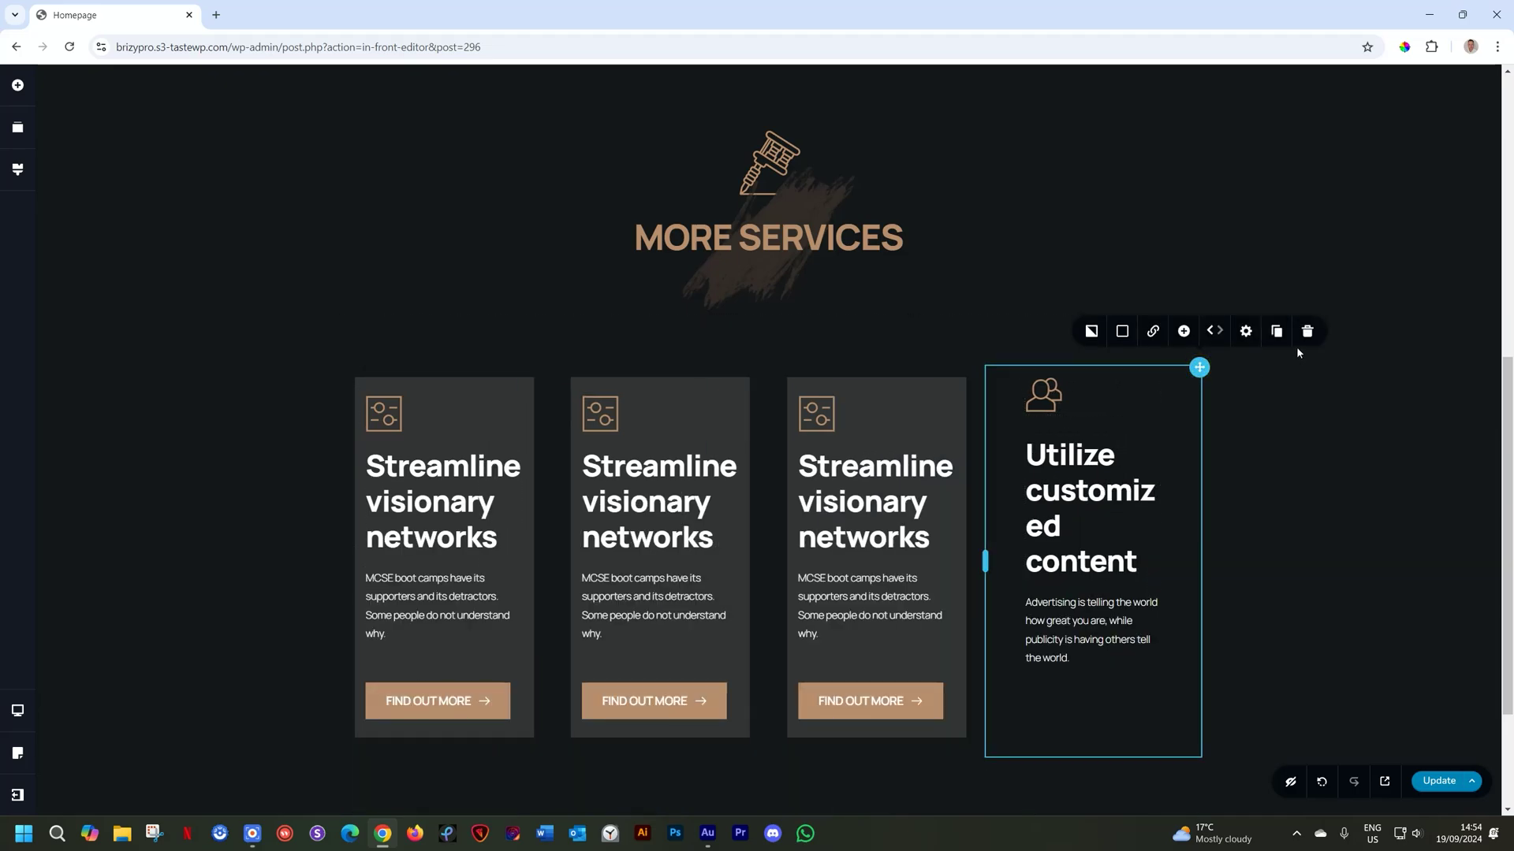
pyautogui.click(1305, 331)
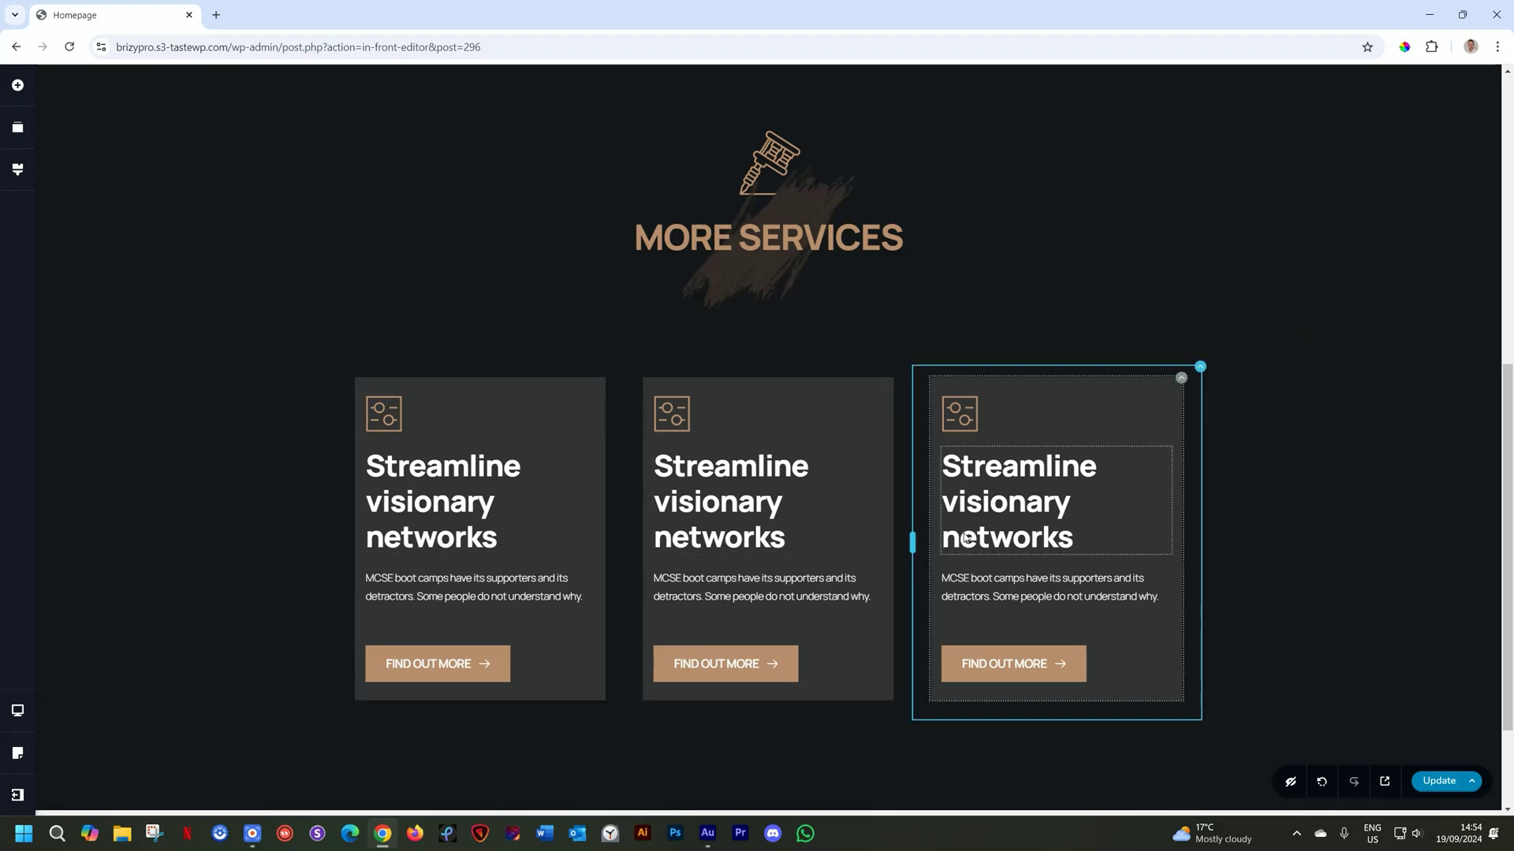
pyautogui.scroll(-2, 978, 532)
pyautogui.scroll(2, 1001, 524)
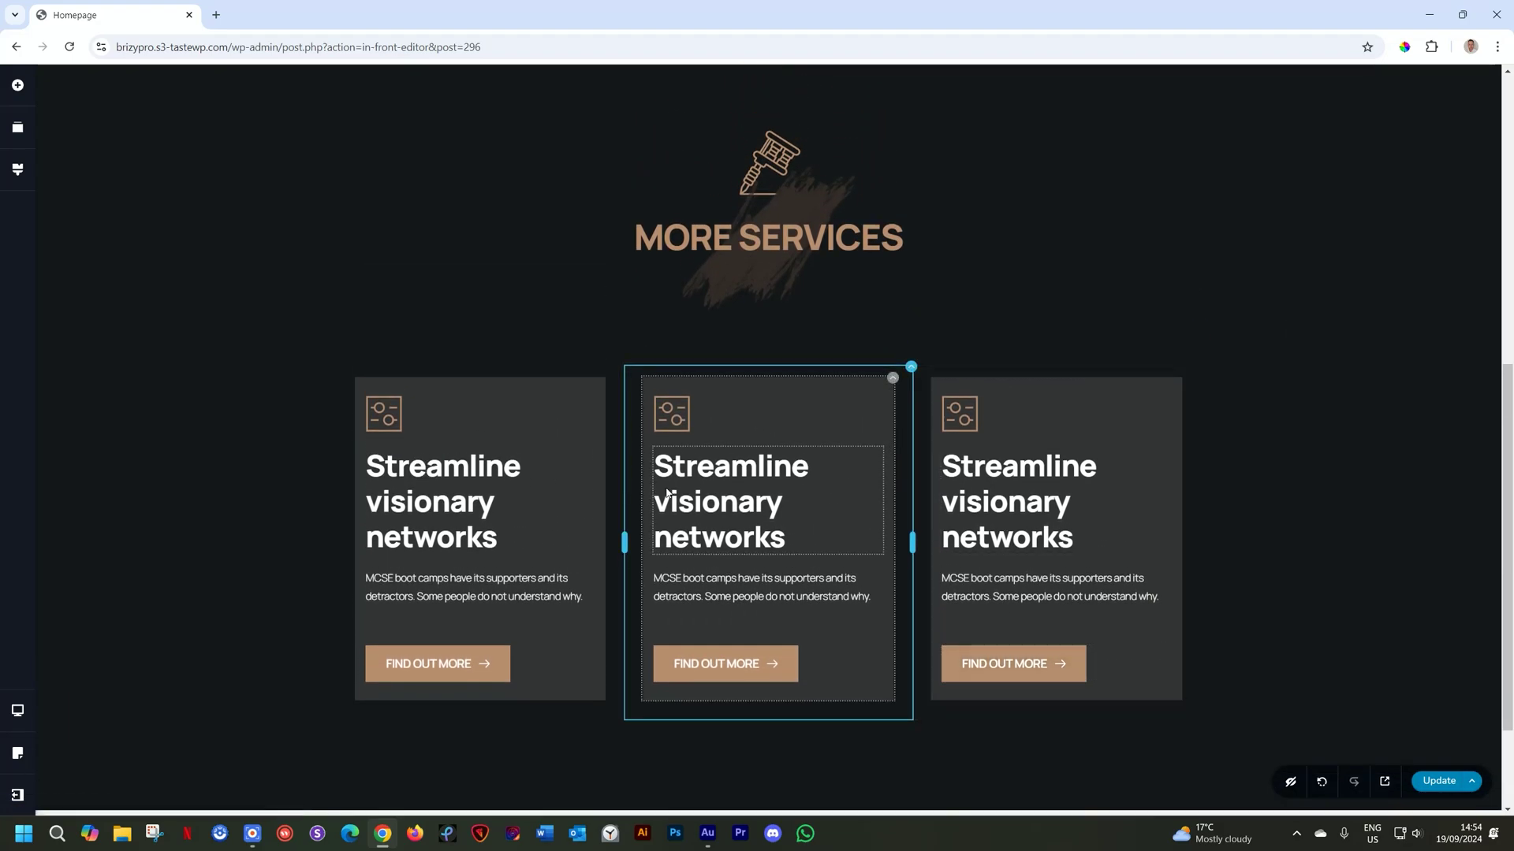
pyautogui.scroll(-1, 588, 391)
# Keep Hover as the first card's flip trigger and try the Slide and Push transitions
pyautogui.click(605, 306)
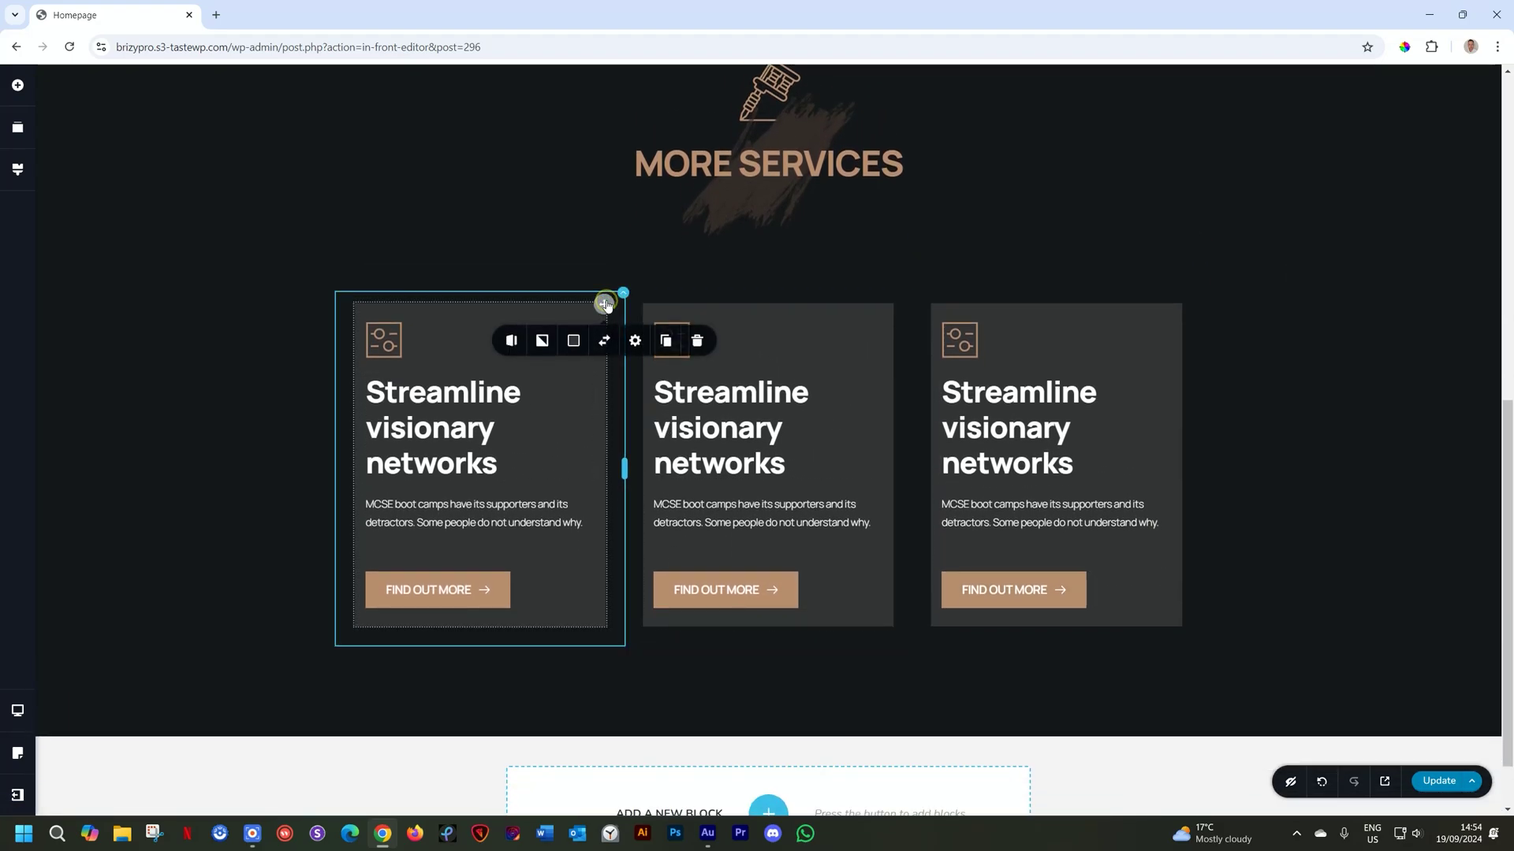
pyautogui.click(512, 344)
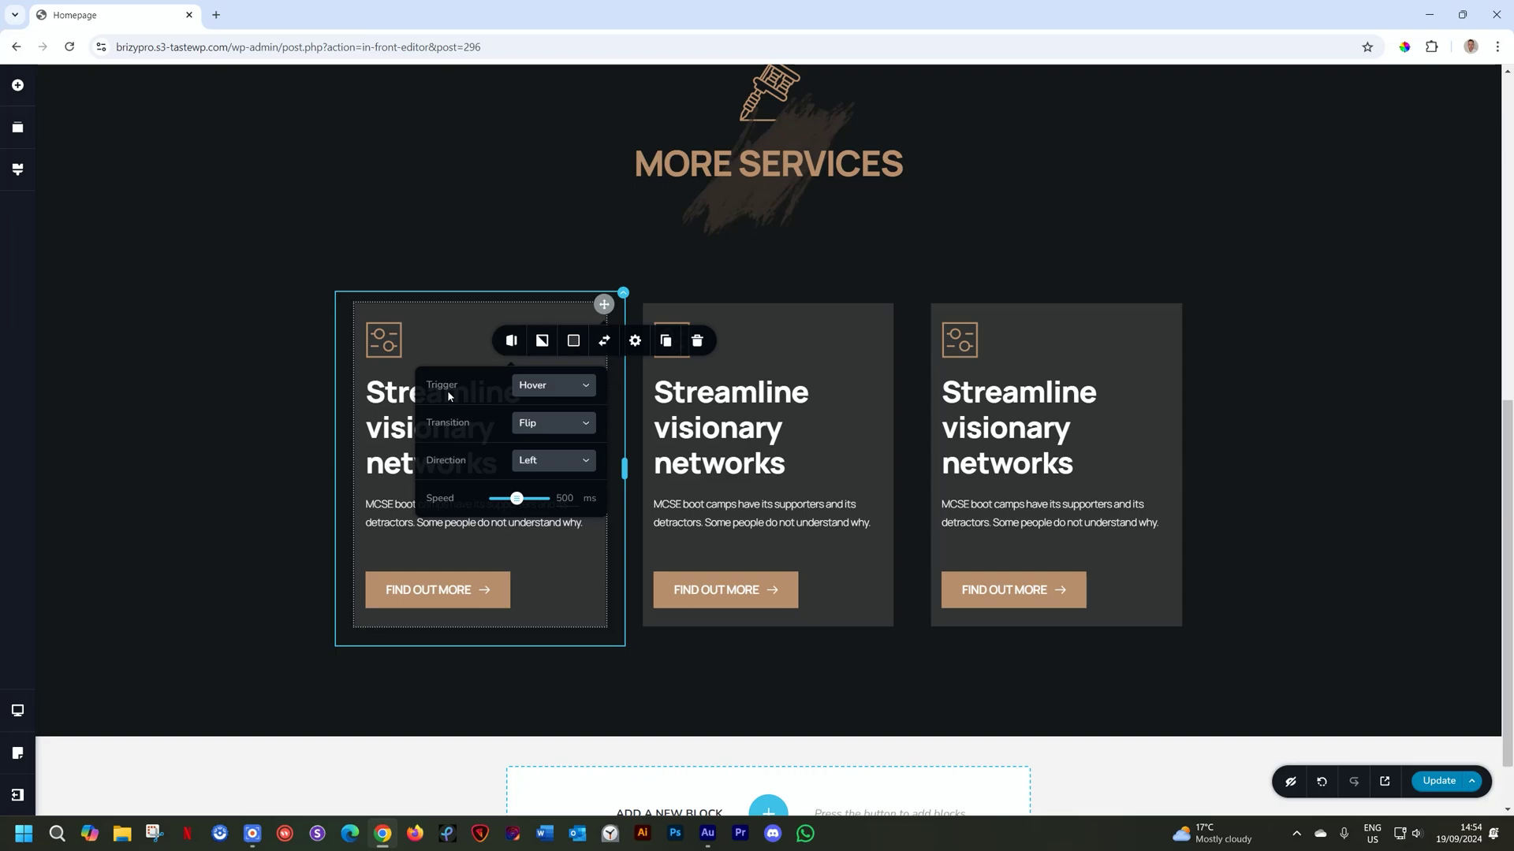
pyautogui.click(545, 388)
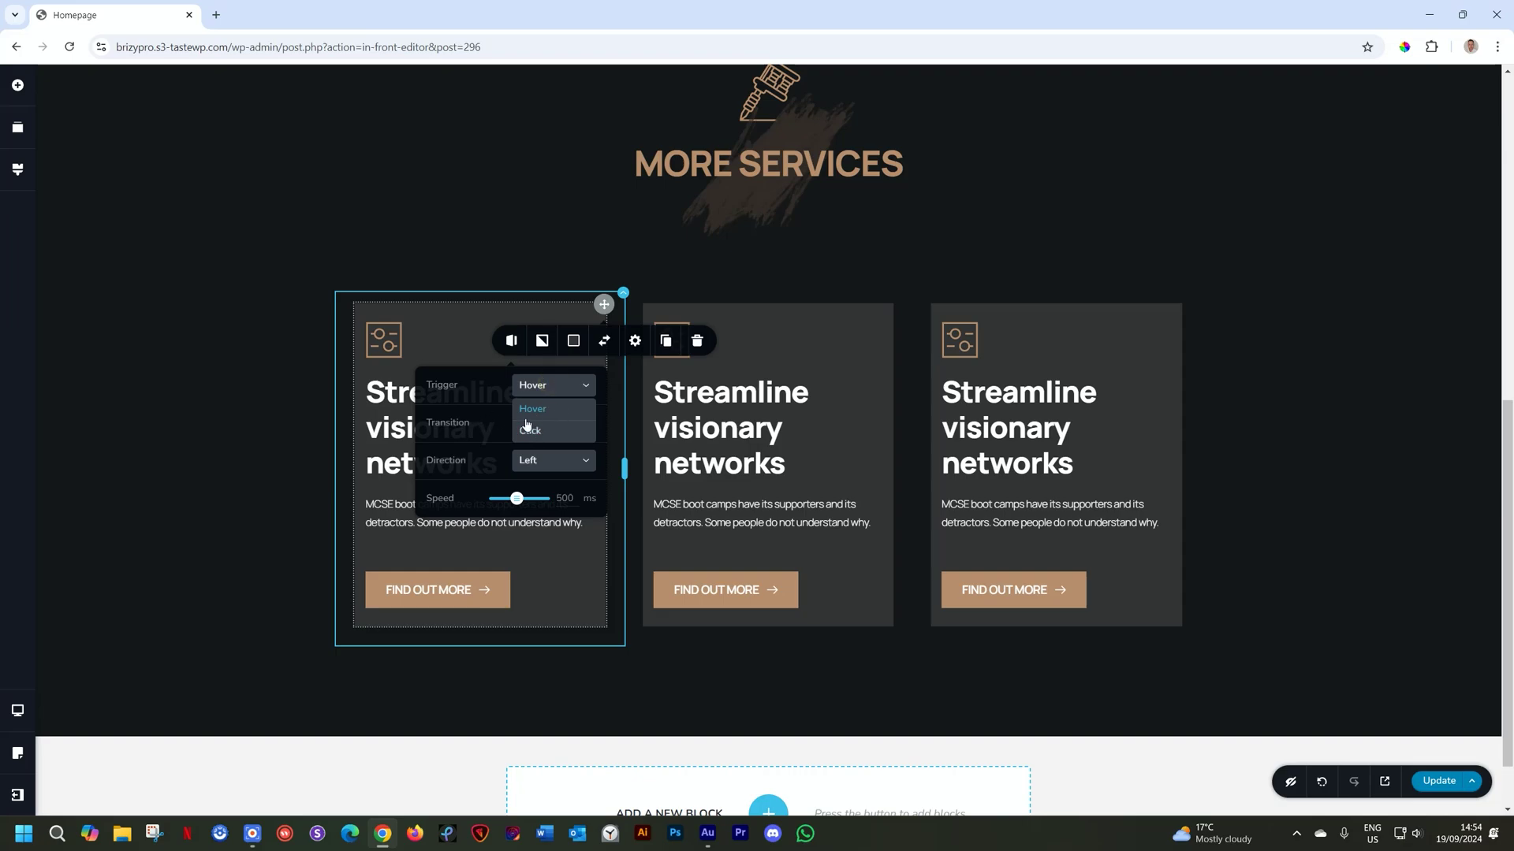
pyautogui.click(493, 418)
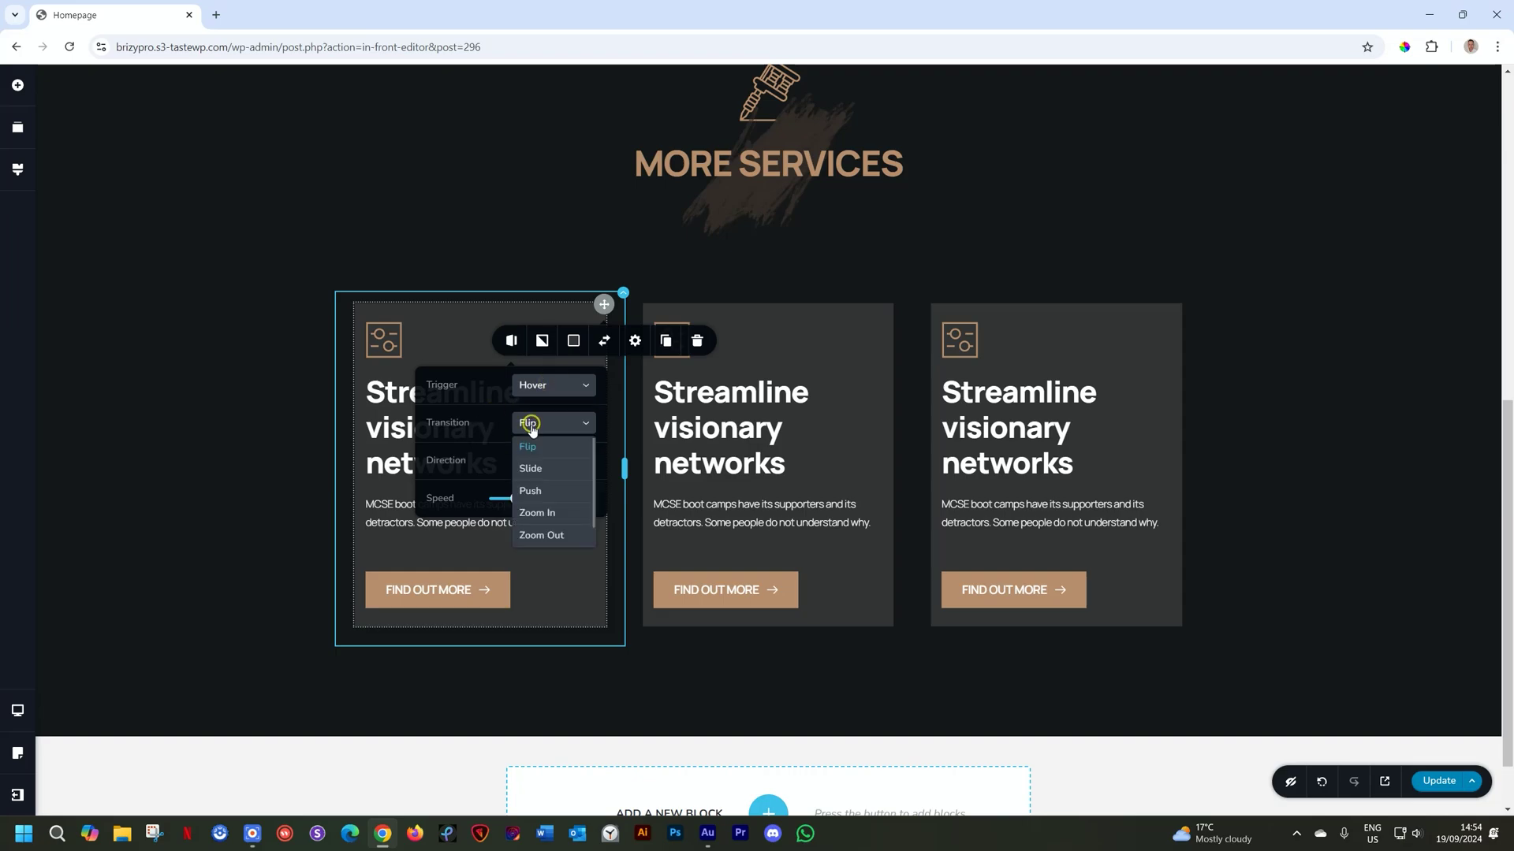
pyautogui.click(530, 424)
pyautogui.click(543, 449)
pyautogui.click(539, 424)
pyautogui.click(540, 470)
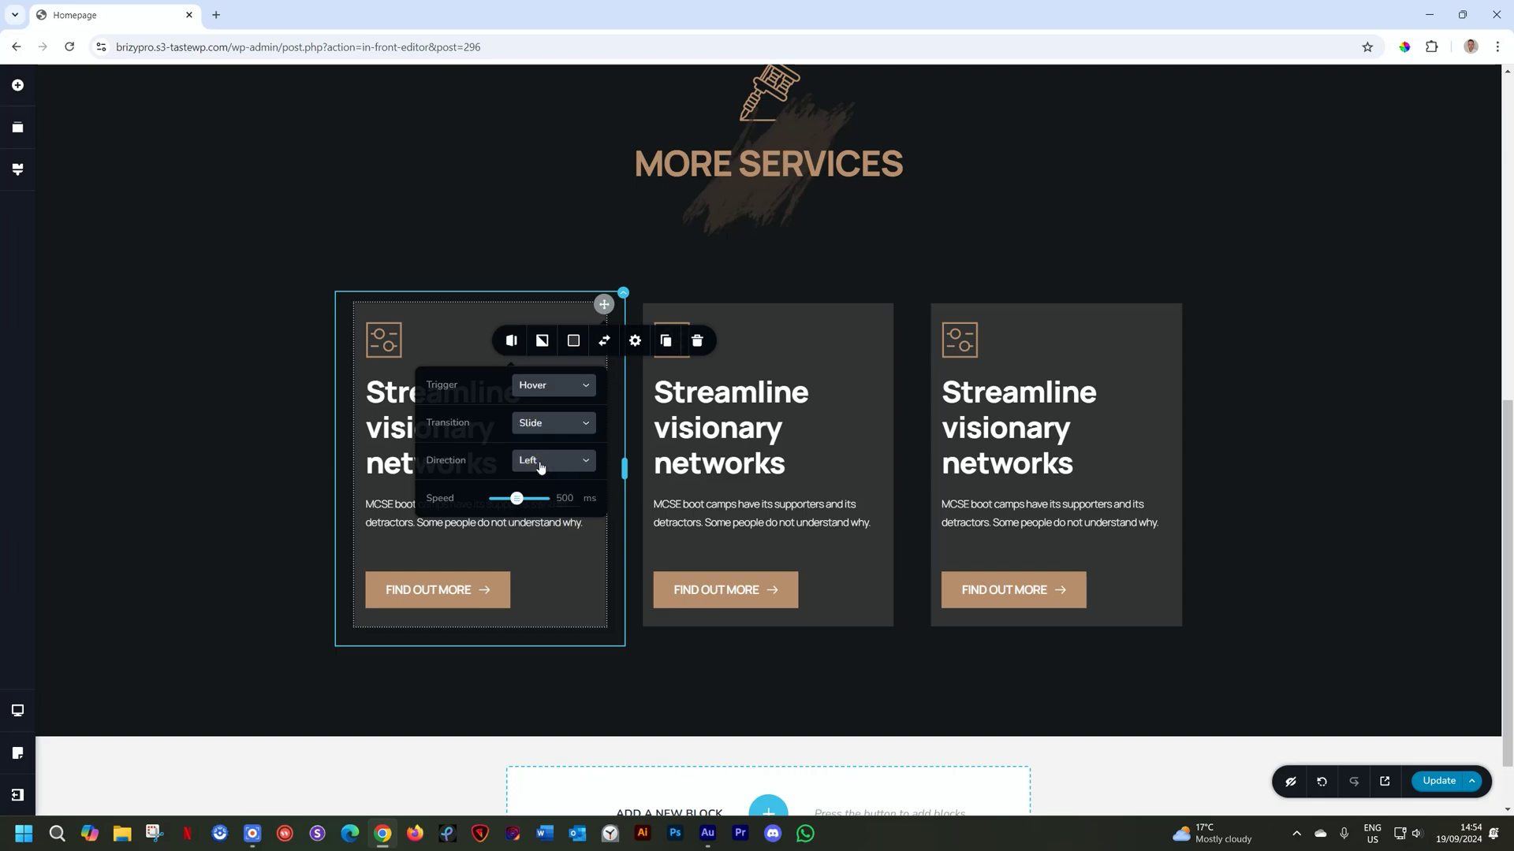
pyautogui.click(545, 427)
pyautogui.click(530, 491)
# Switch the transition to Zoom In, preview both sides, and adjust the flip speed
pyautogui.click(605, 341)
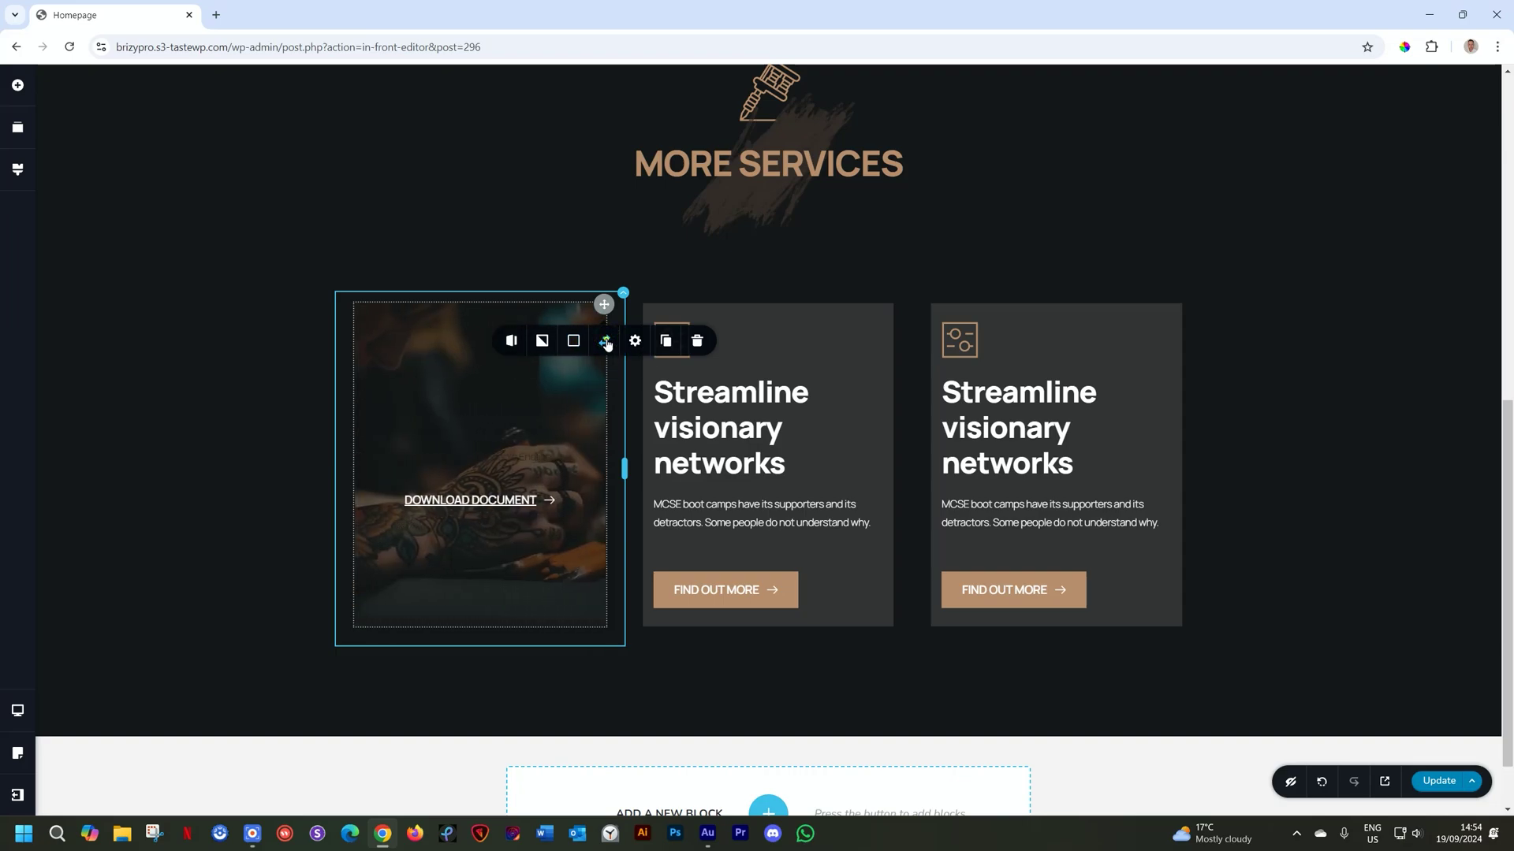
pyautogui.click(605, 341)
pyautogui.click(511, 340)
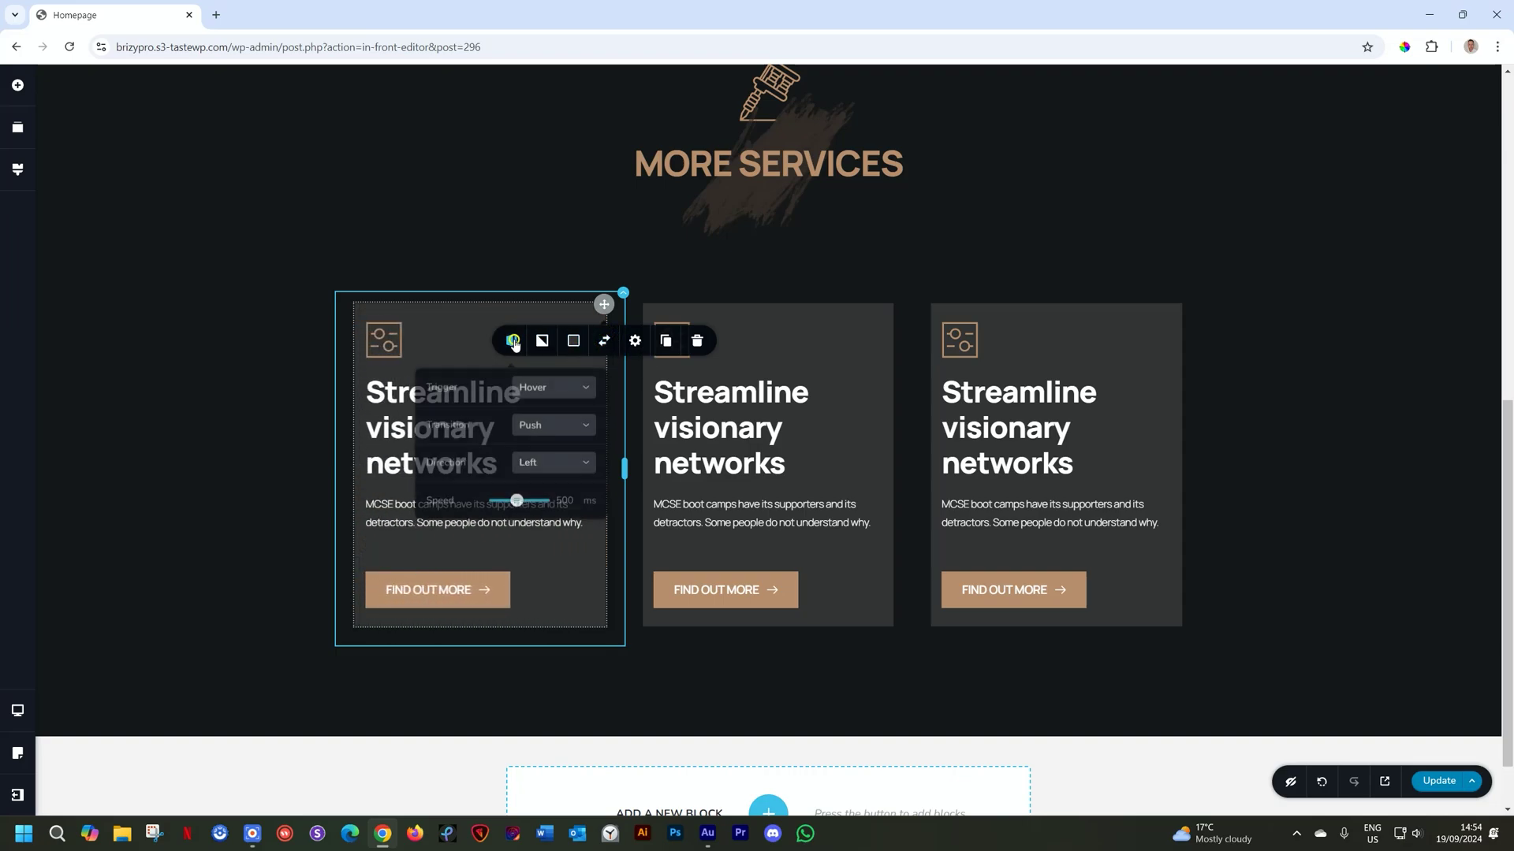
pyautogui.click(552, 424)
pyautogui.click(539, 517)
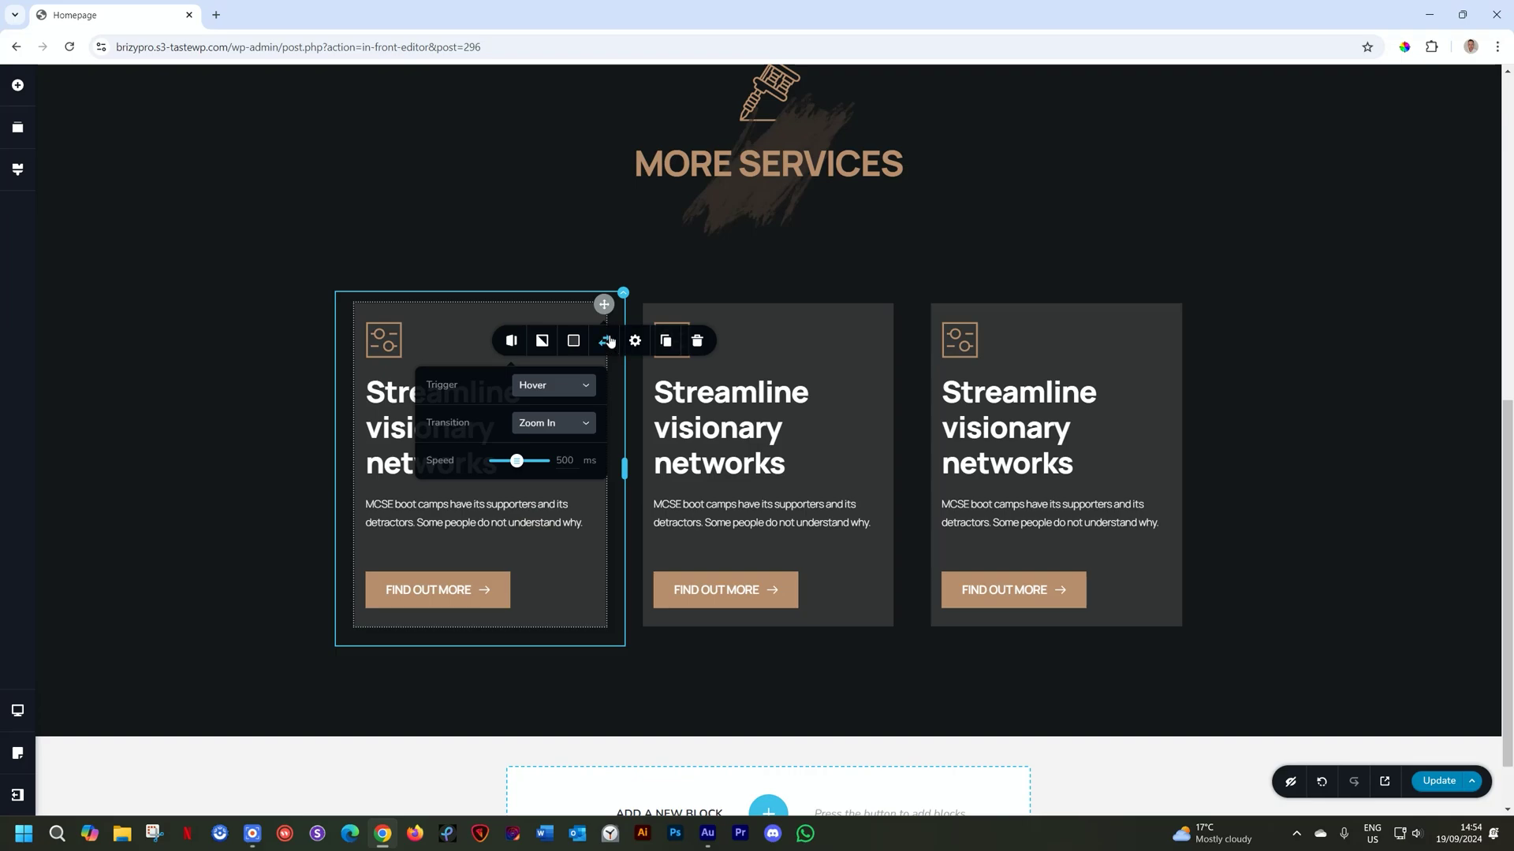
pyautogui.click(607, 340)
pyautogui.click(608, 340)
pyautogui.click(607, 341)
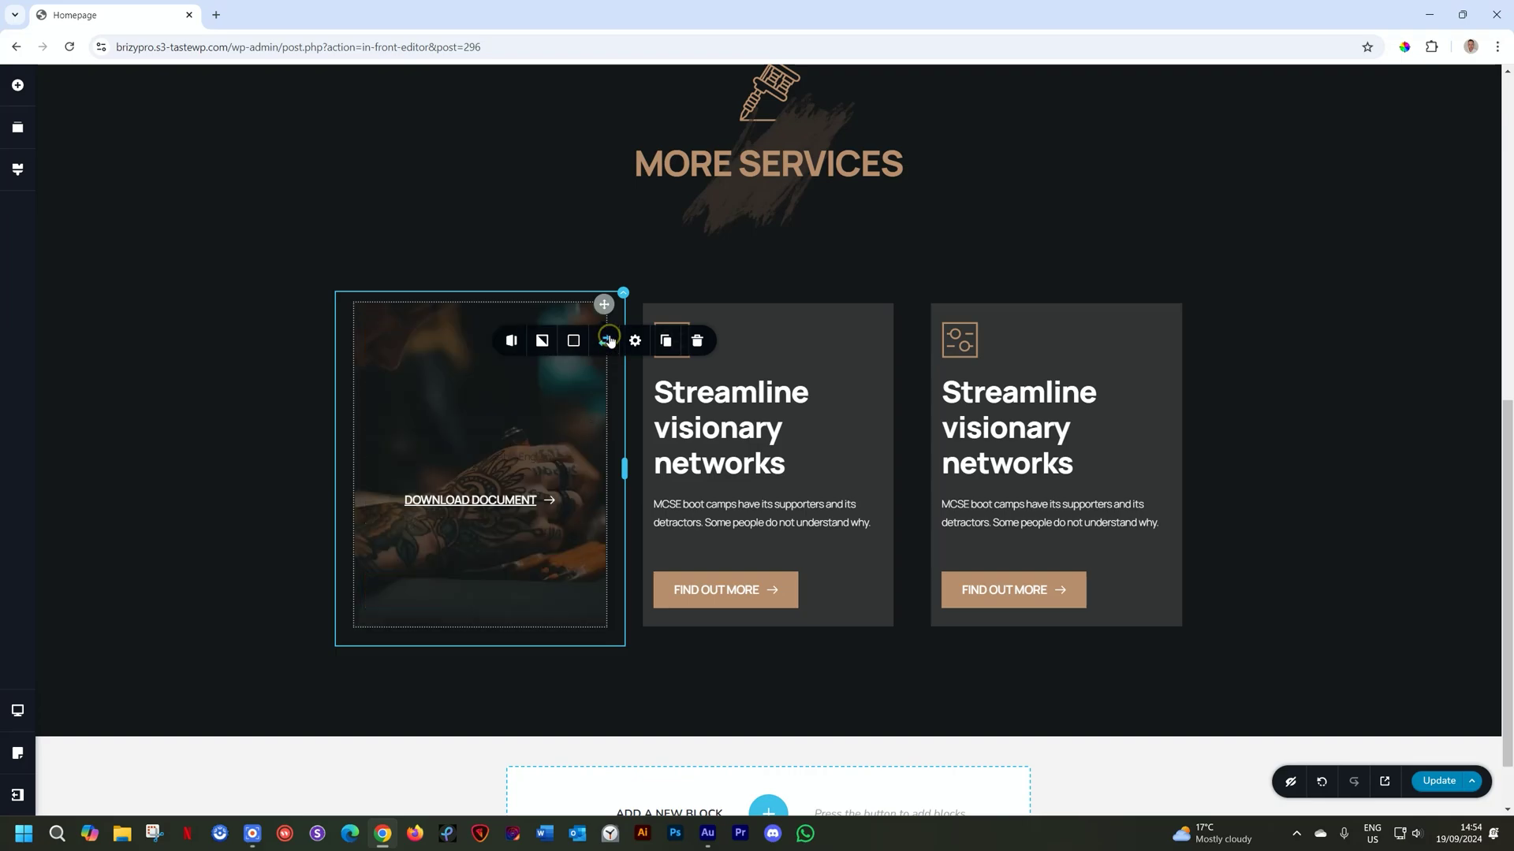
pyautogui.click(608, 340)
pyautogui.click(511, 341)
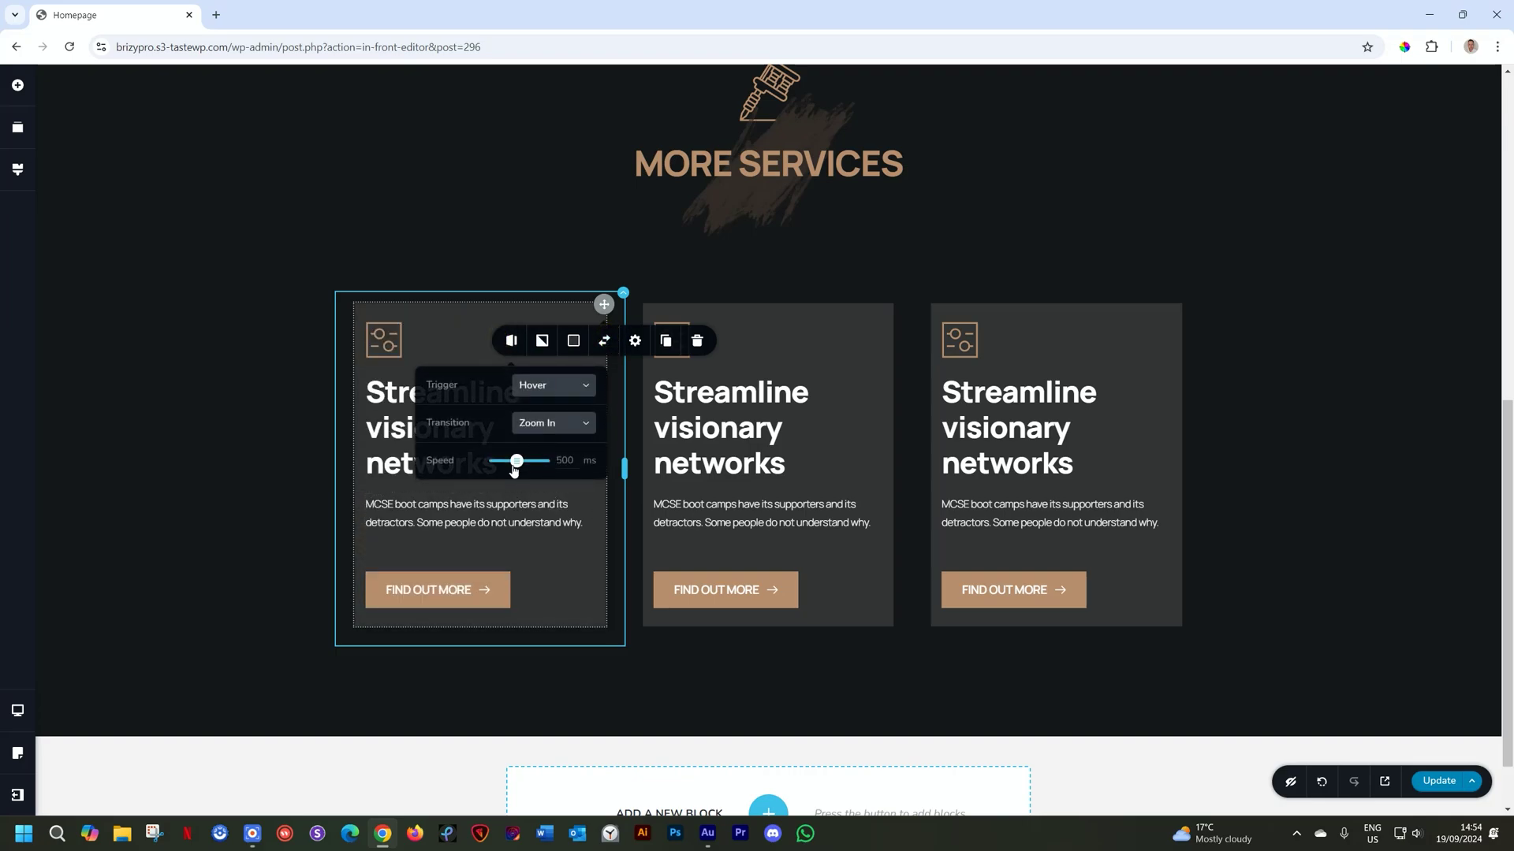
pyautogui.moveTo(513, 464); pyautogui.dragTo(532, 462)
# Set the first card's transition to Push and preview it with direction Up
pyautogui.click(605, 340)
pyautogui.click(605, 341)
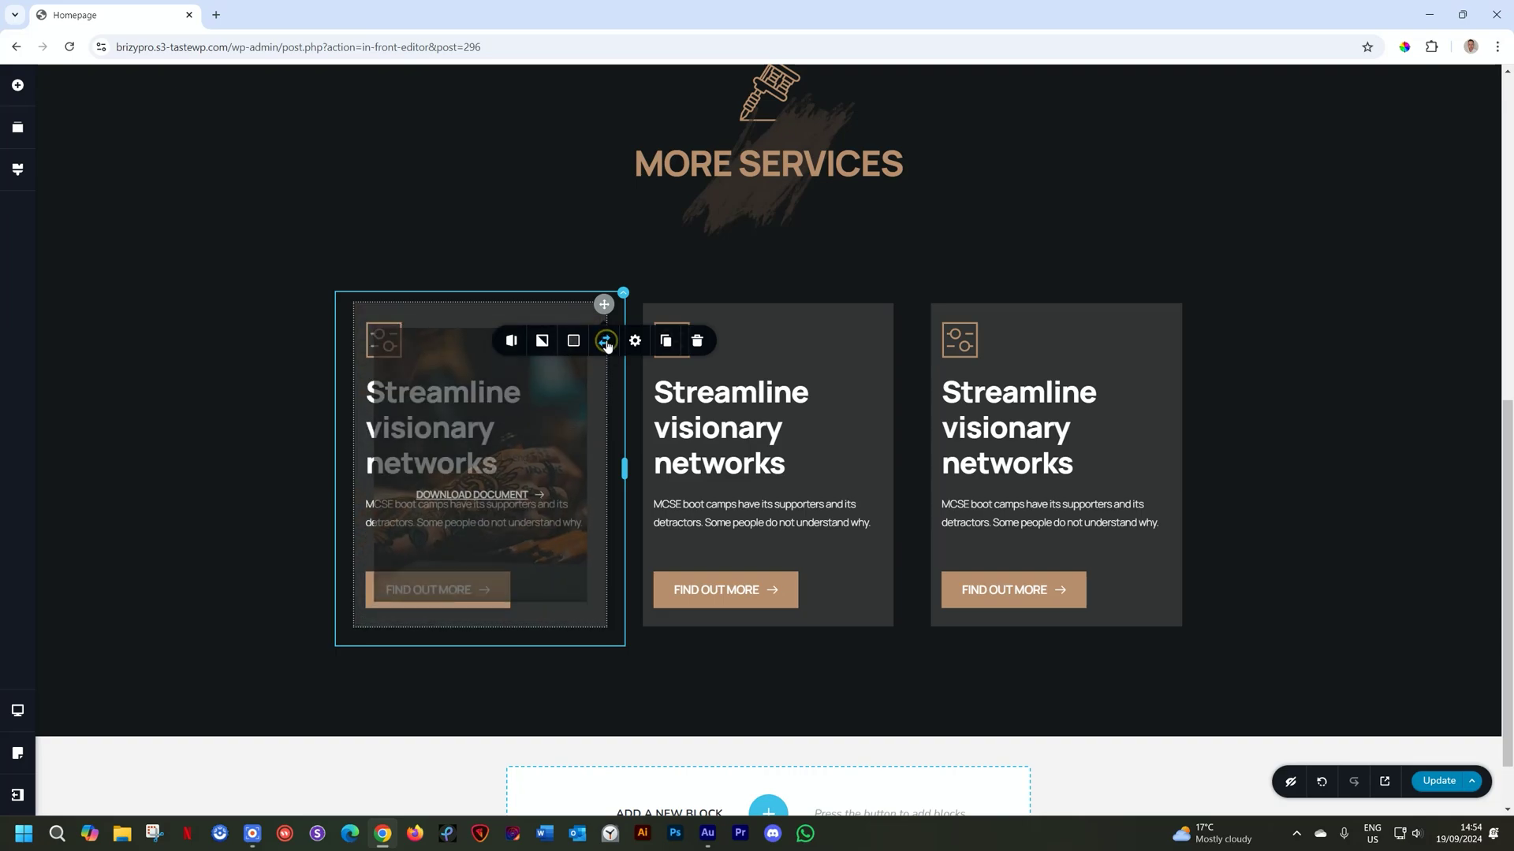
pyautogui.click(606, 341)
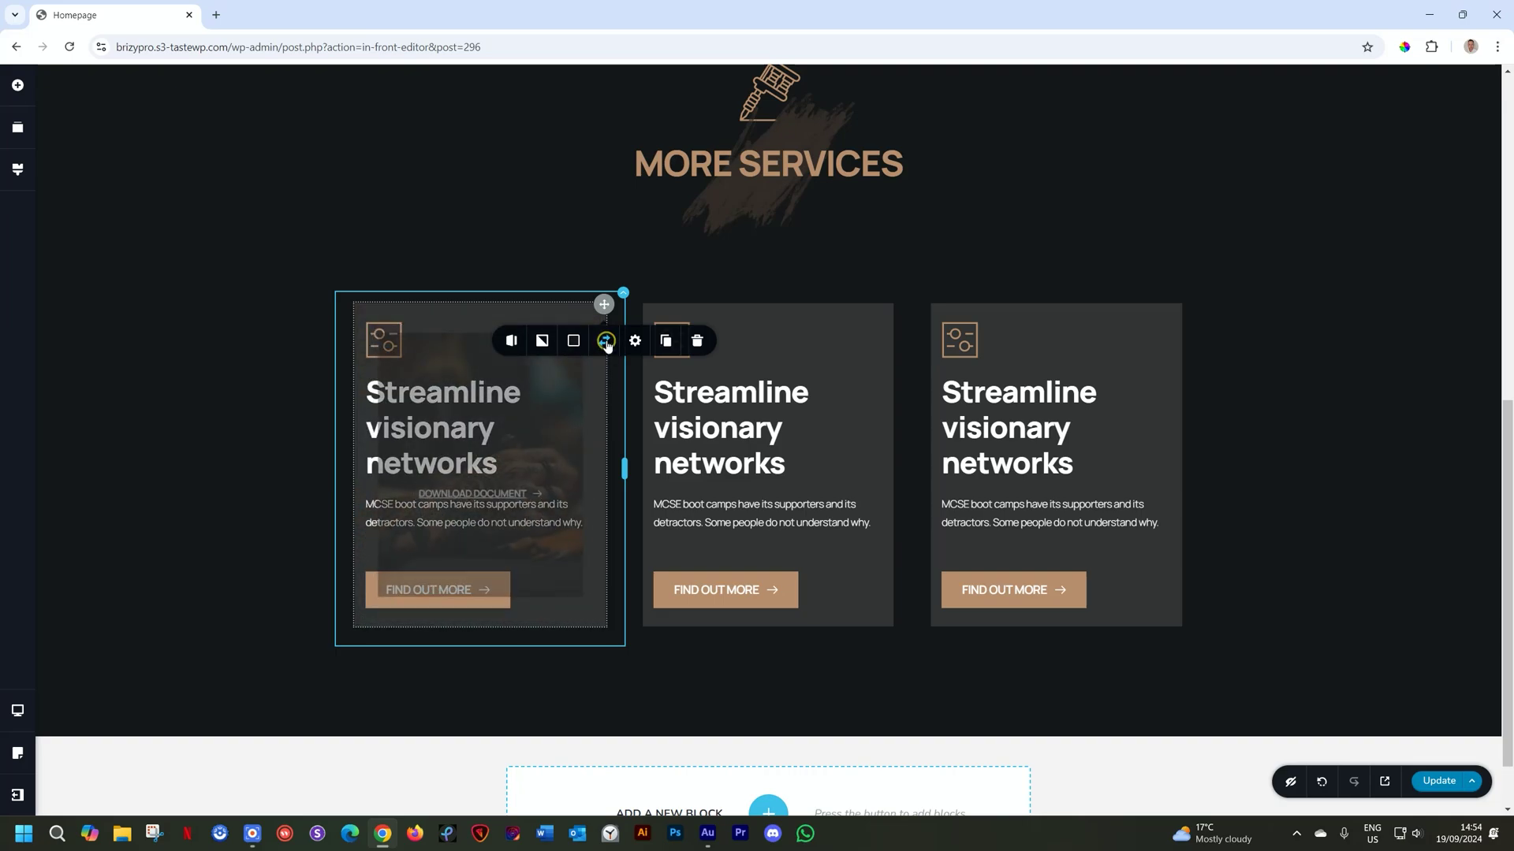
pyautogui.click(511, 344)
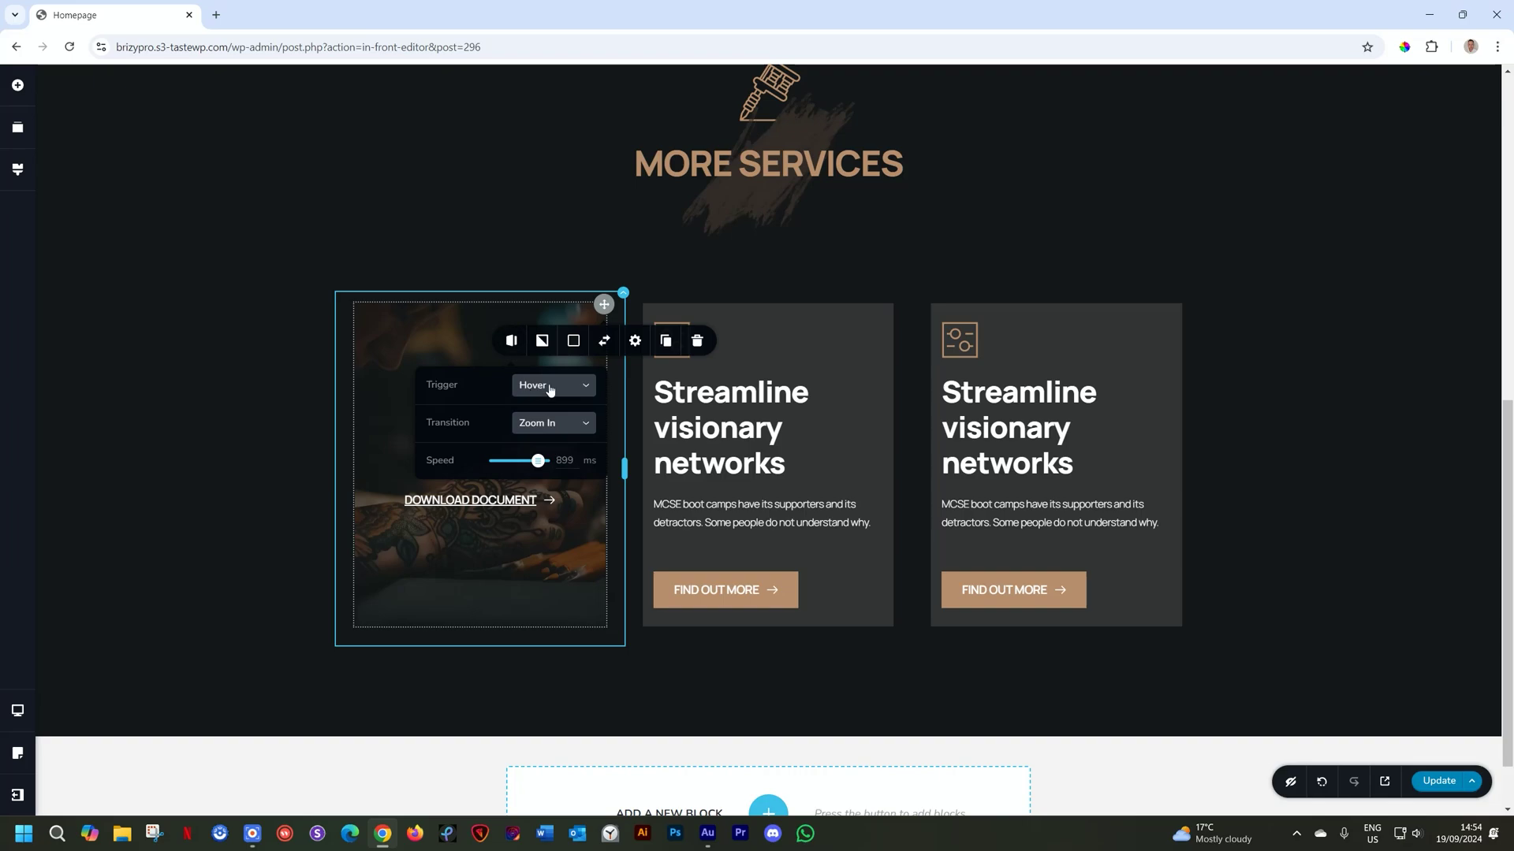
pyautogui.click(546, 426)
pyautogui.click(546, 490)
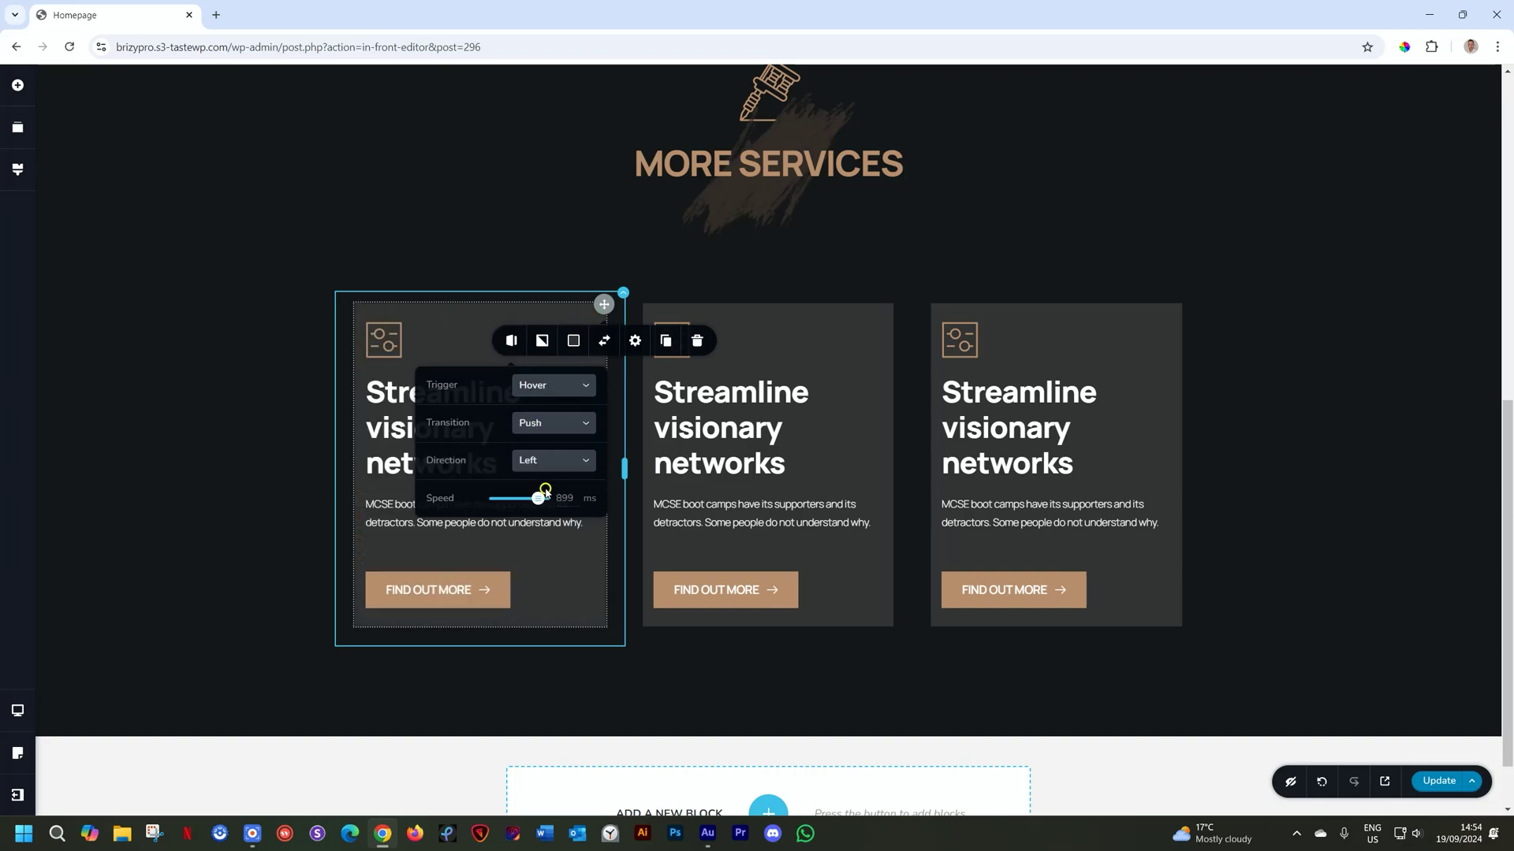
pyautogui.click(547, 460)
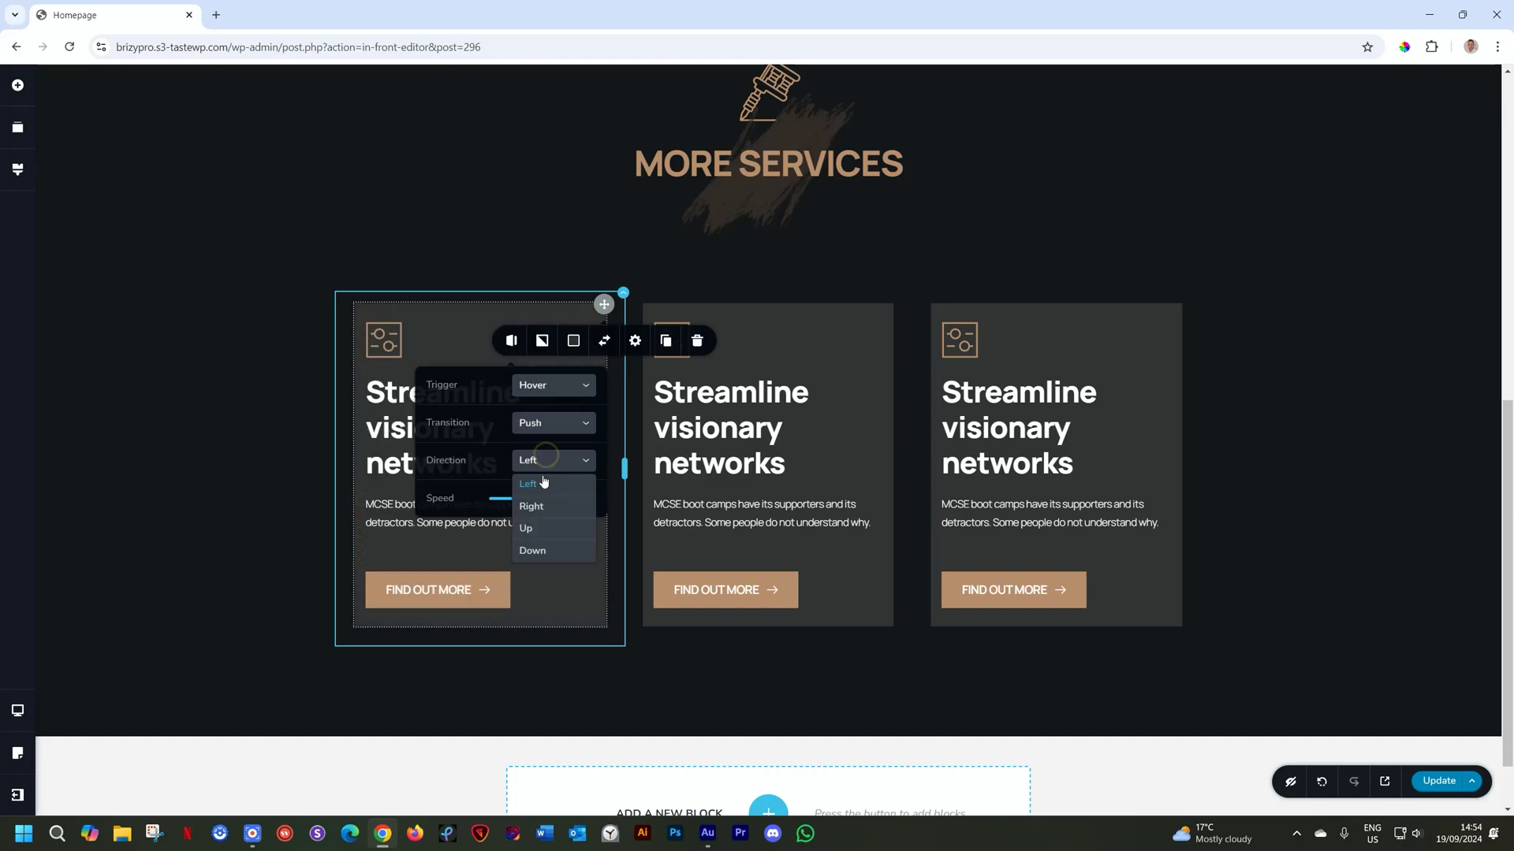
pyautogui.click(530, 526)
pyautogui.click(605, 341)
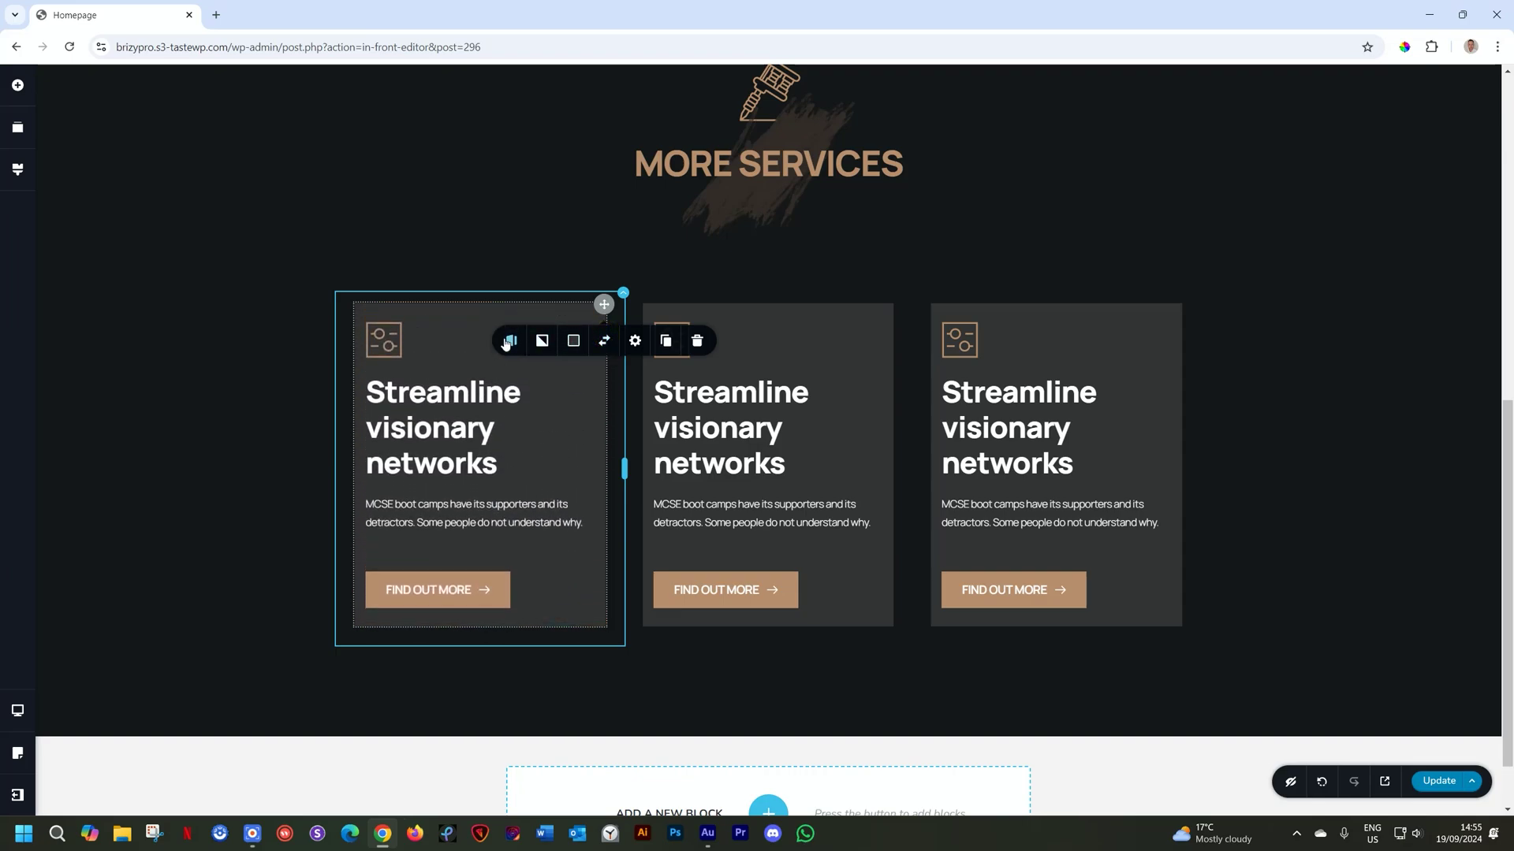
# Try the Right push direction, then settle on Left
pyautogui.click(606, 341)
pyautogui.click(541, 463)
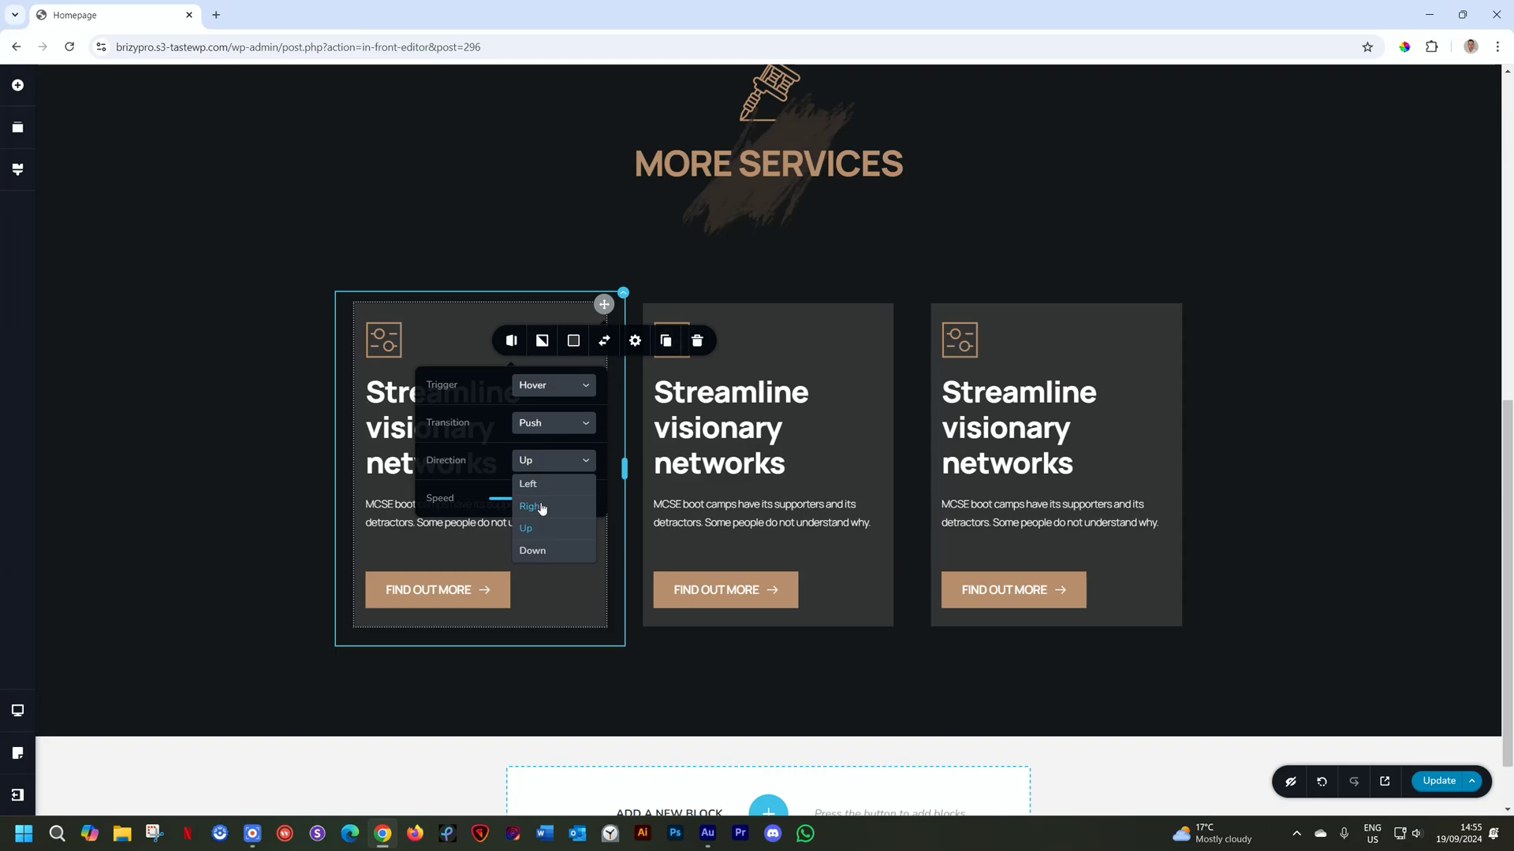
pyautogui.click(541, 509)
pyautogui.click(604, 347)
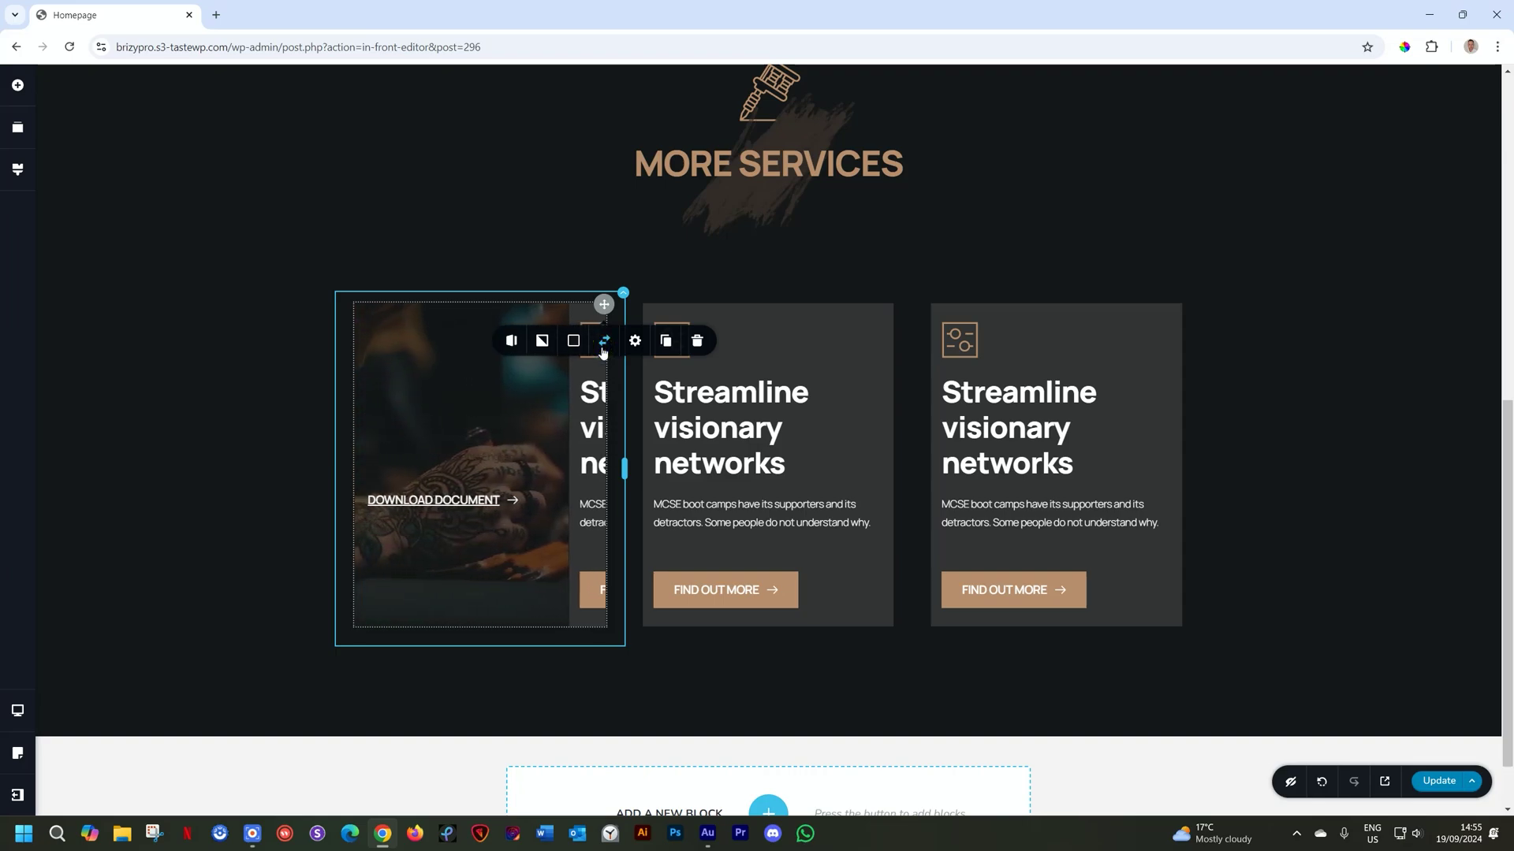
pyautogui.click(604, 347)
pyautogui.click(503, 342)
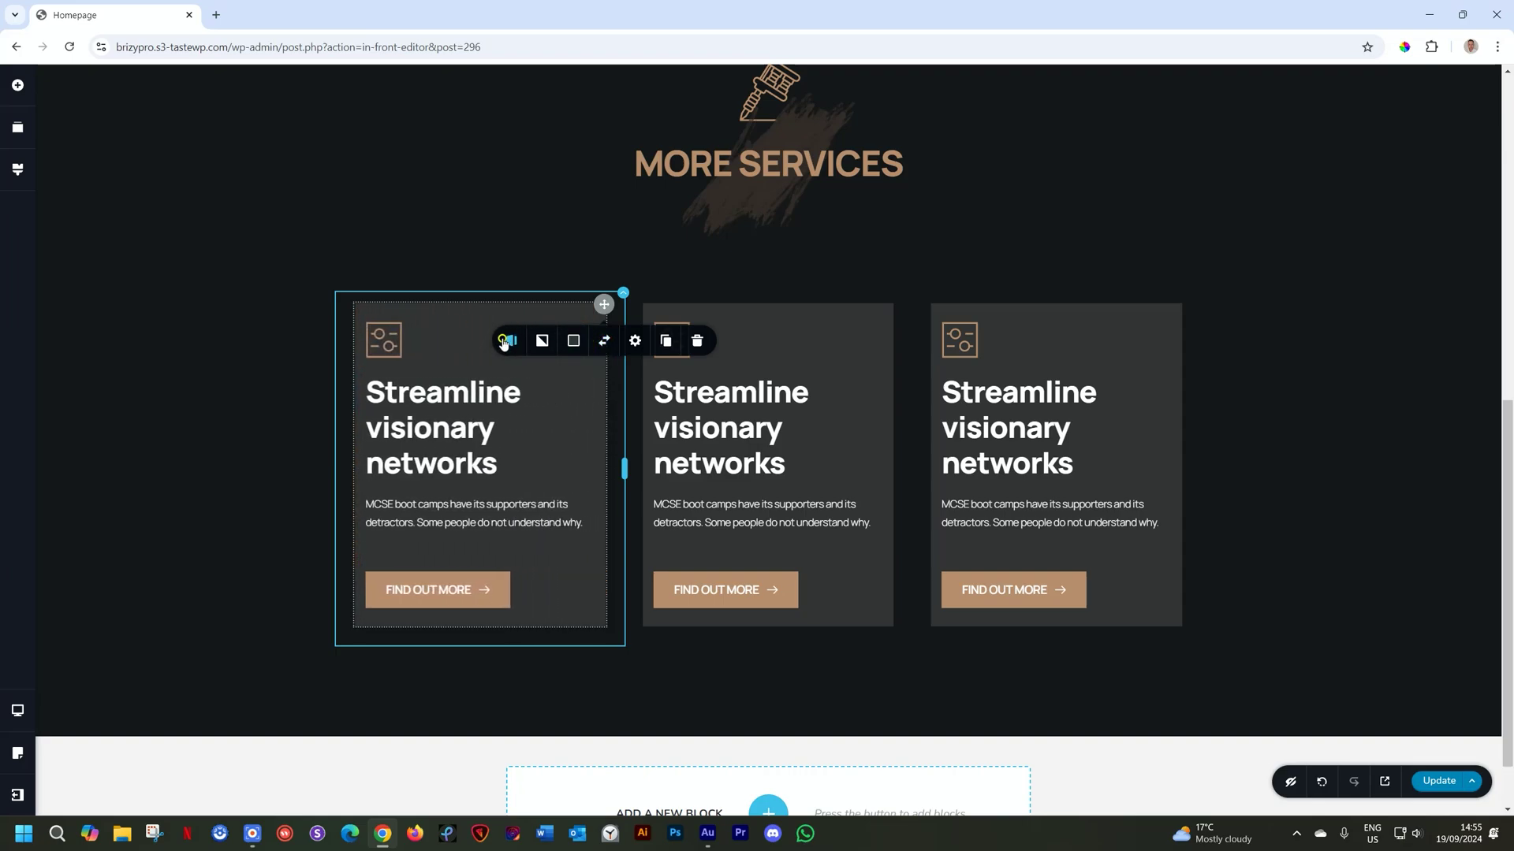
pyautogui.click(528, 464)
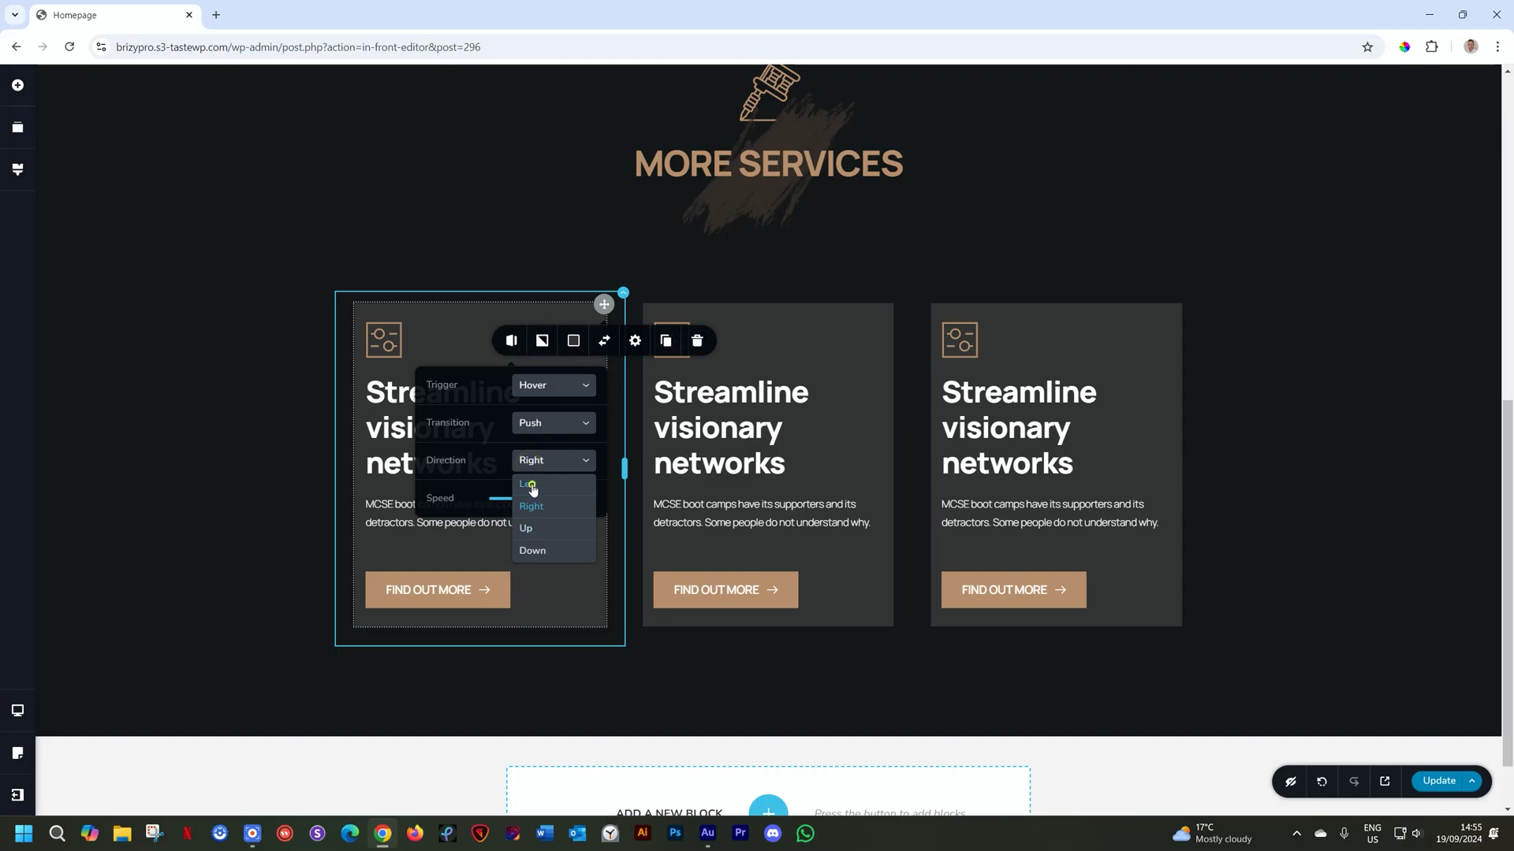
pyautogui.click(532, 486)
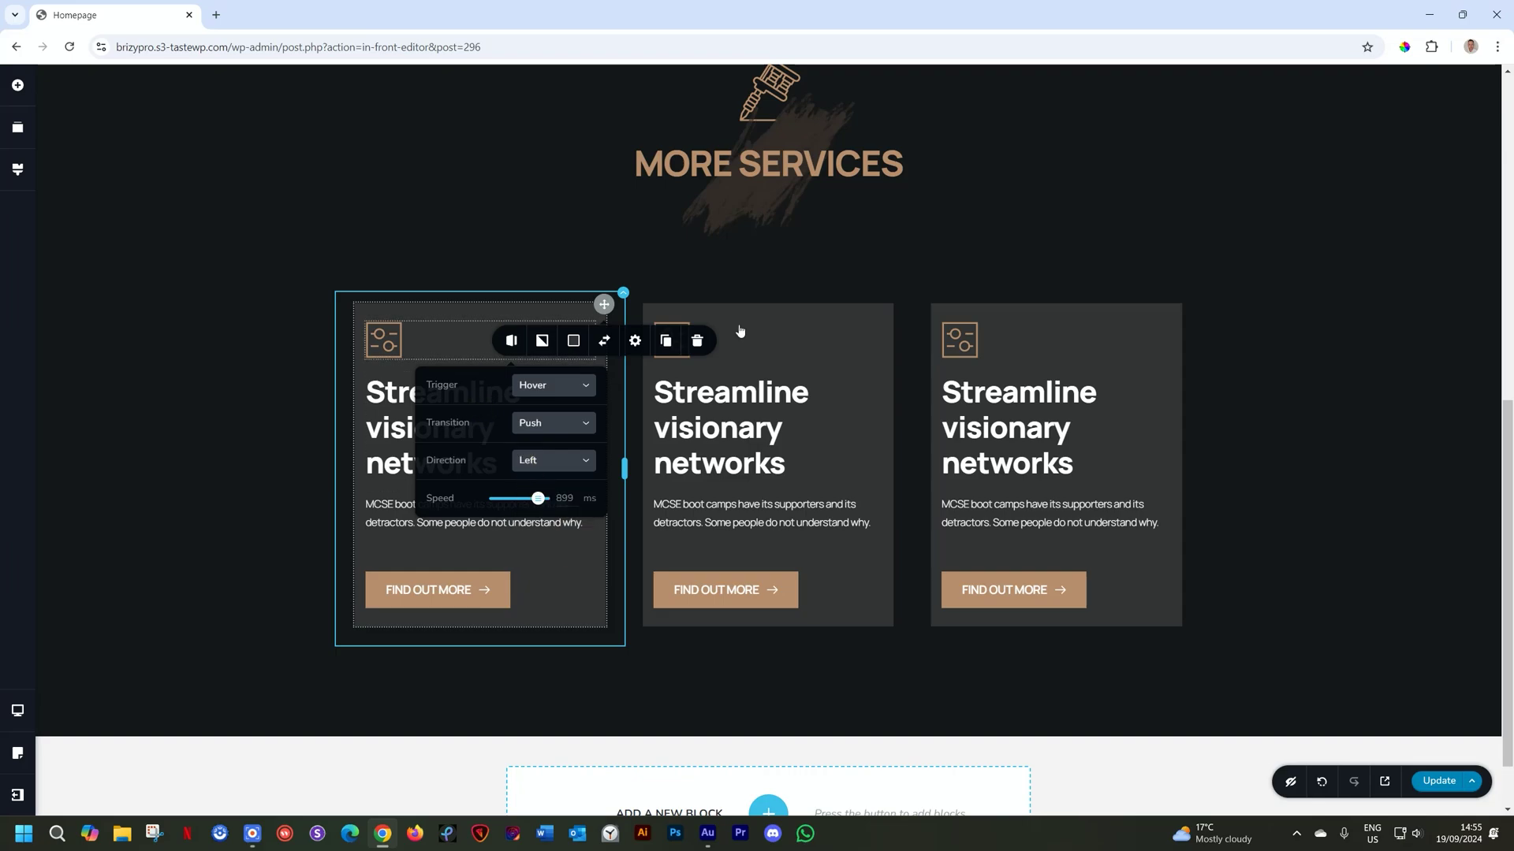
pyautogui.click(882, 309)
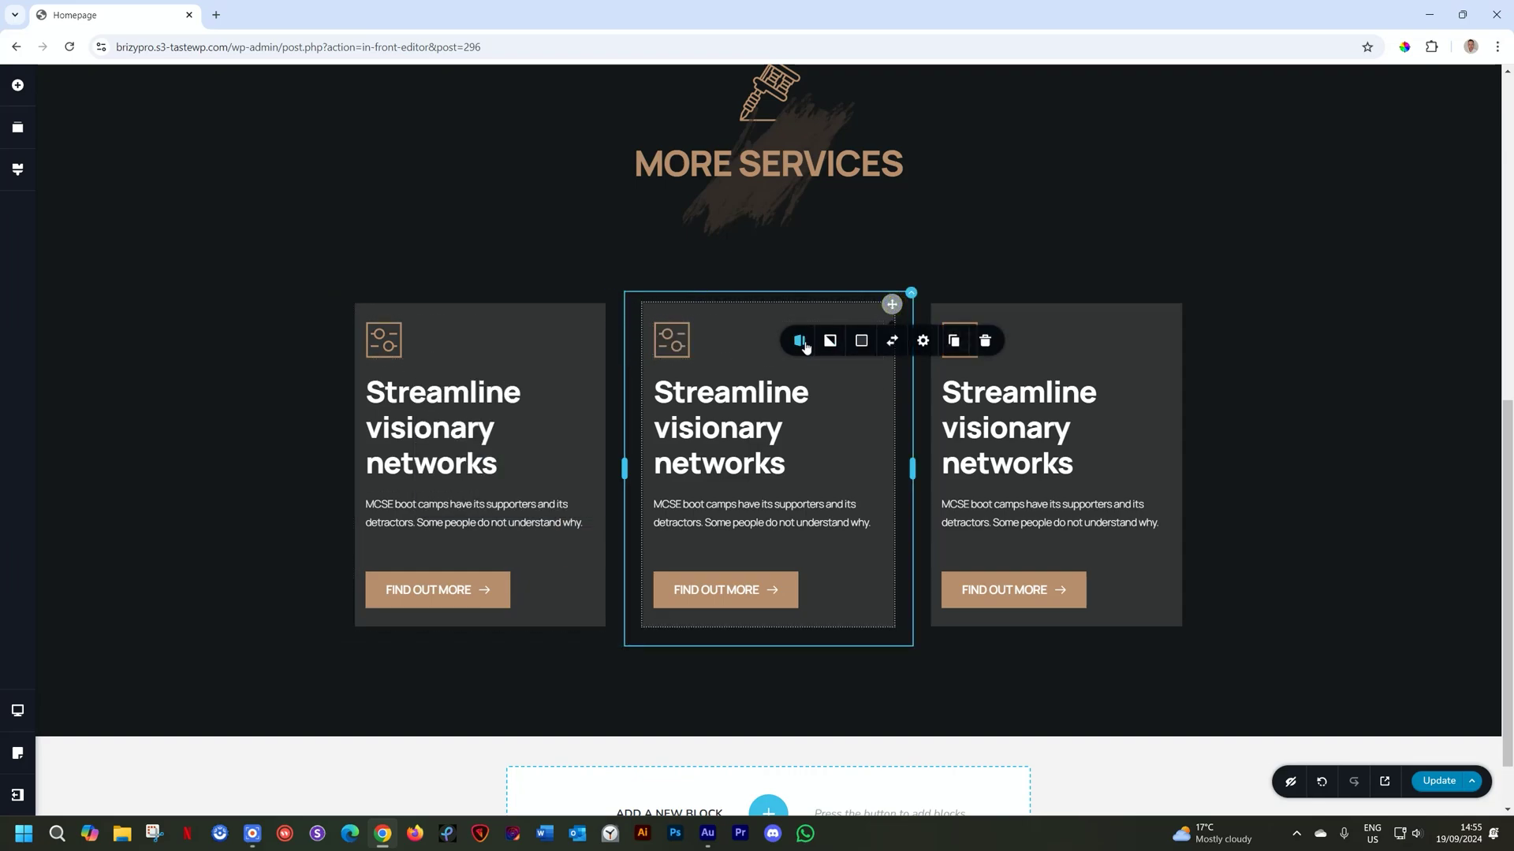
pyautogui.click(805, 346)
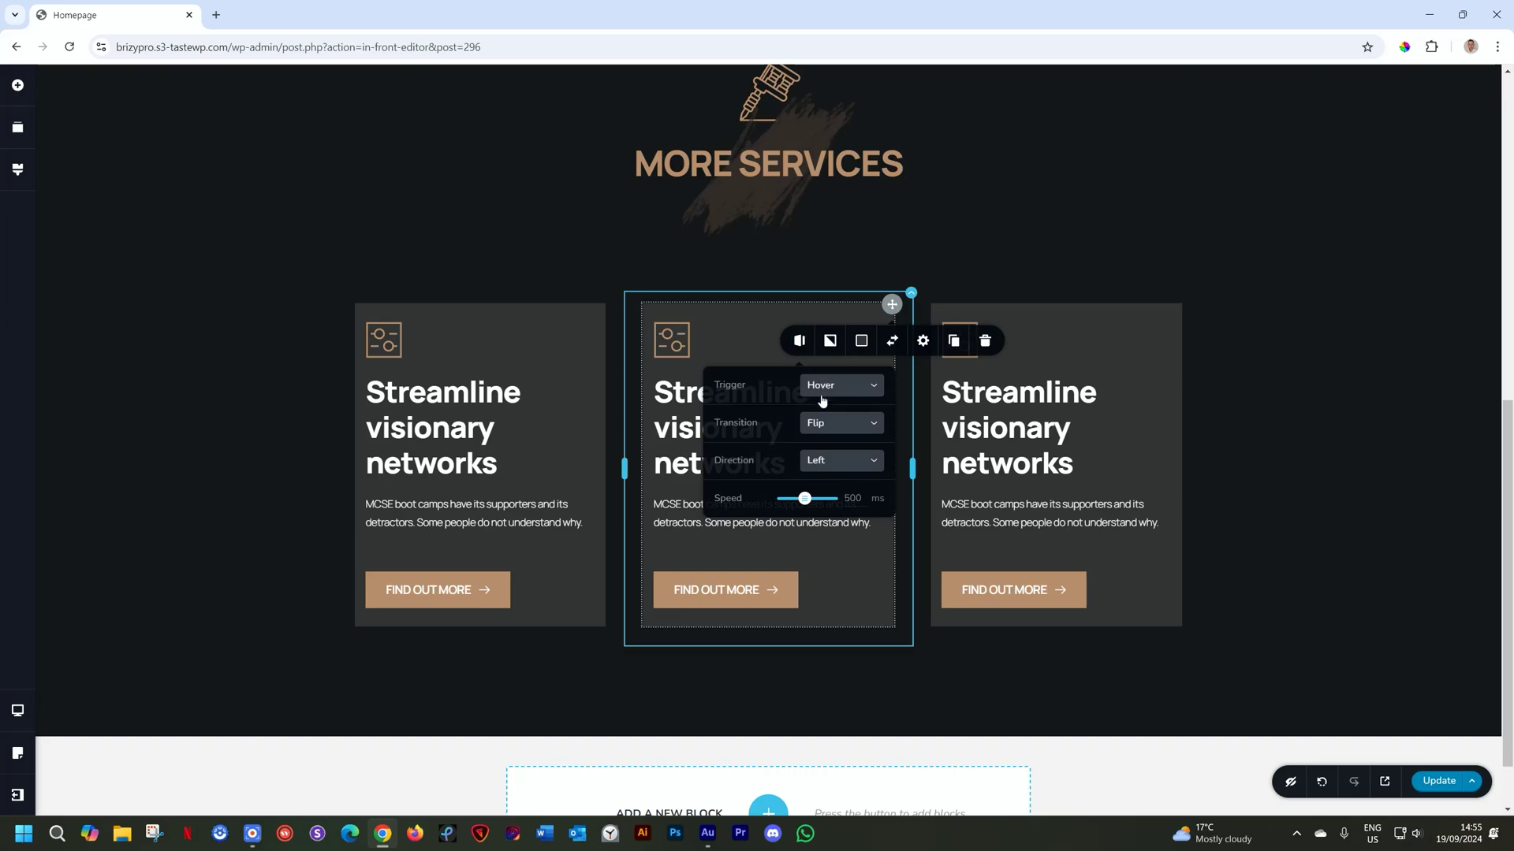
# Give the middle card a Slide hover transition with direction Down
pyautogui.click(819, 425)
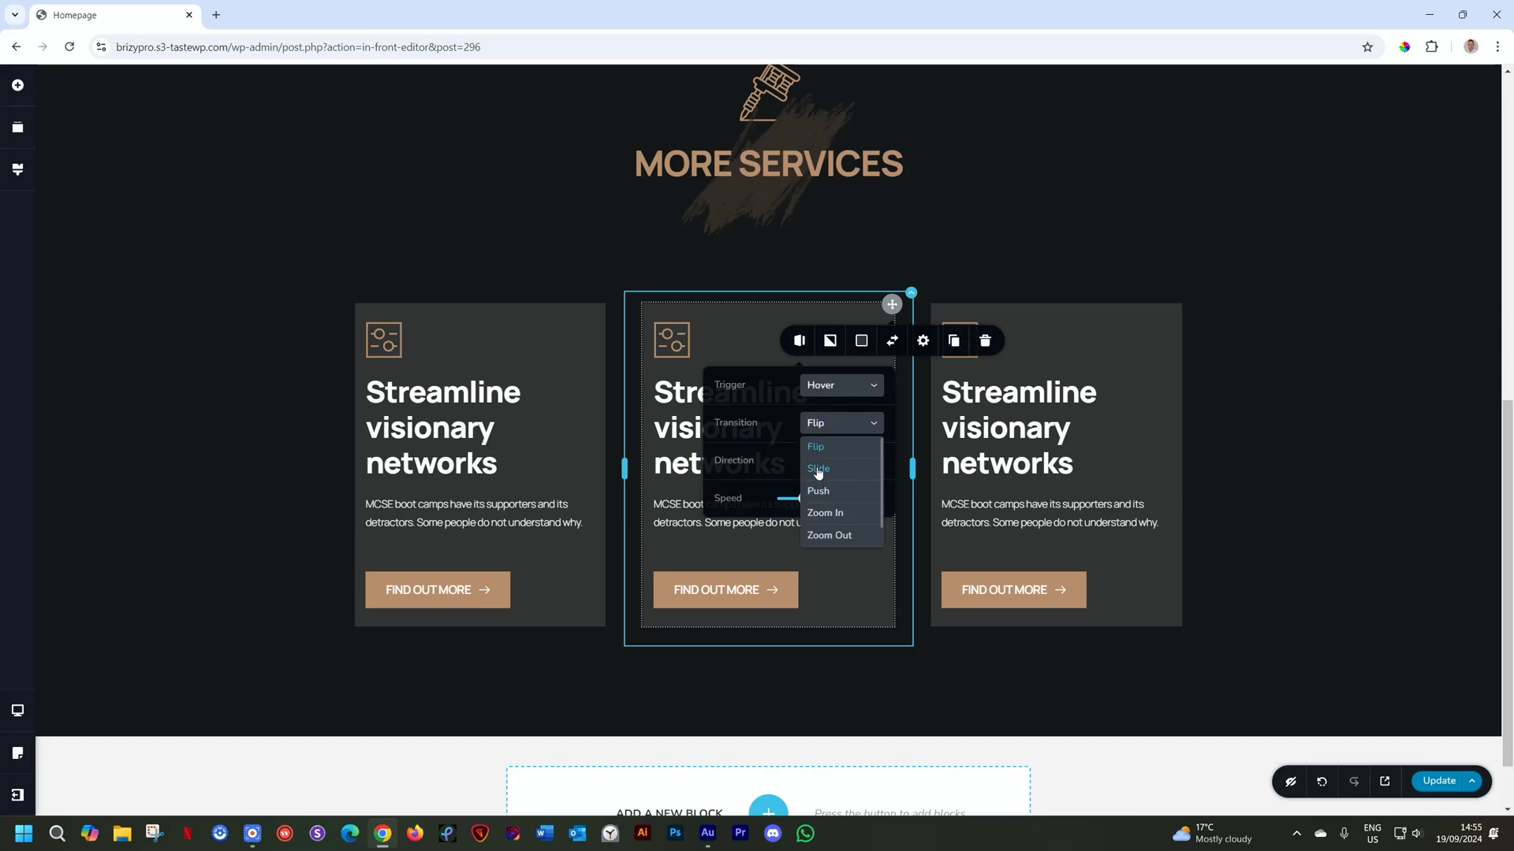
pyautogui.click(818, 469)
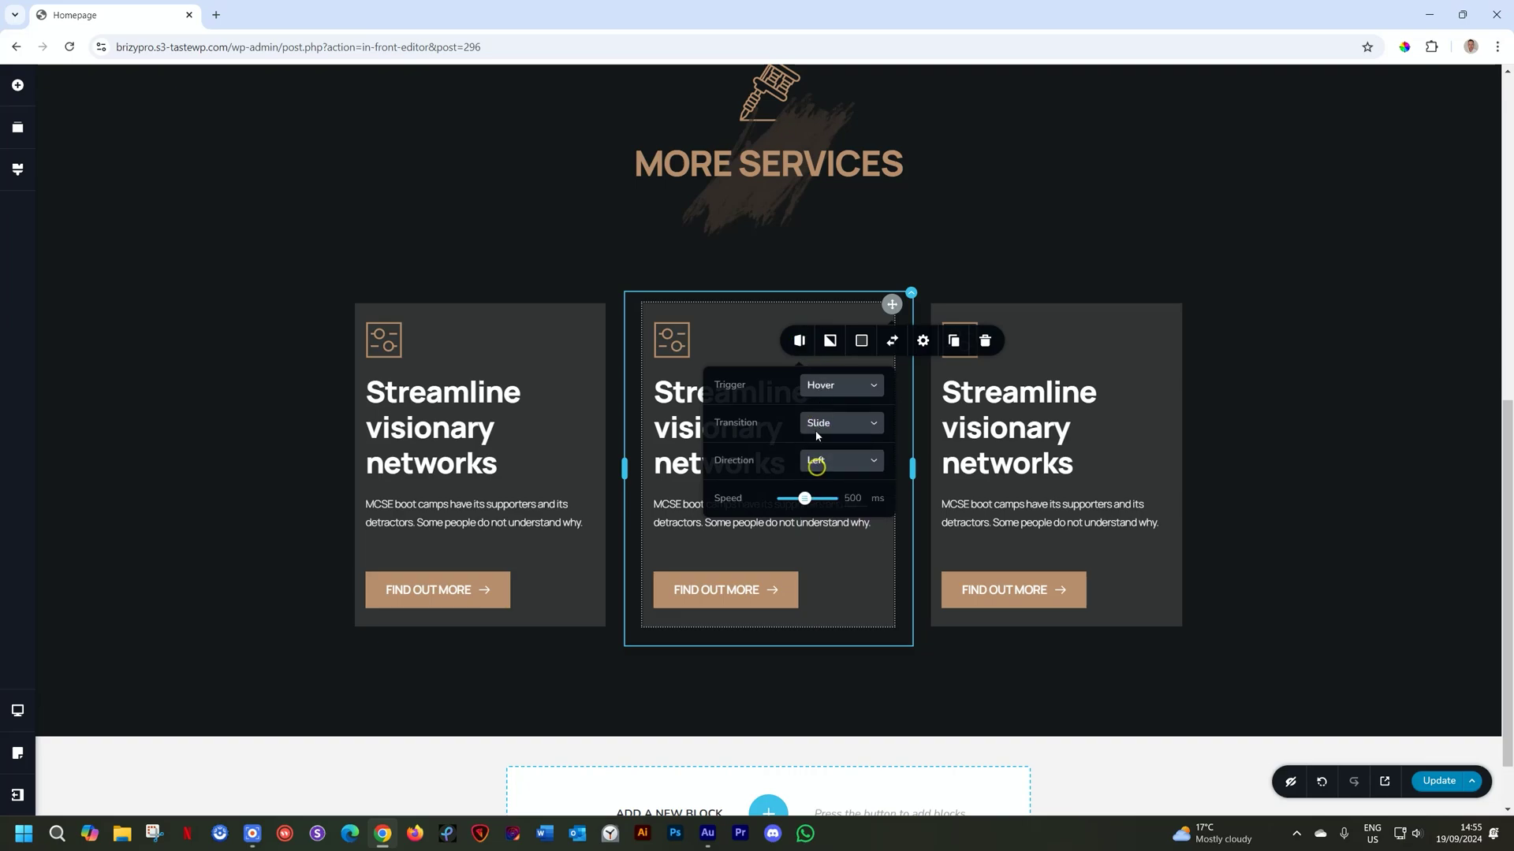
pyautogui.click(840, 465)
pyautogui.click(840, 550)
# Give the third card a Fade hover transition with a slightly slower speed (738 ms)
pyautogui.click(1177, 305)
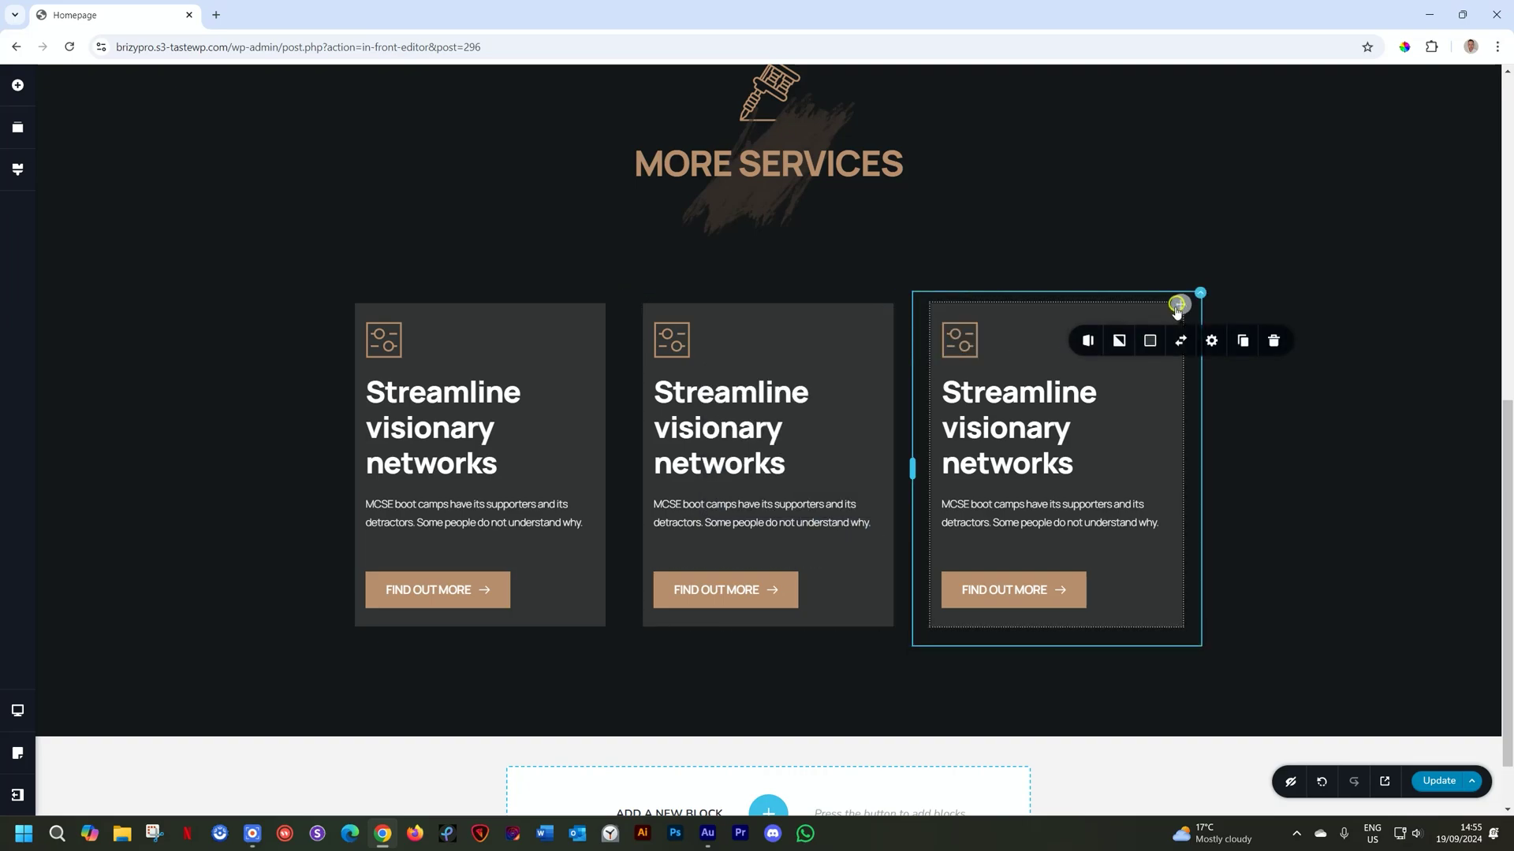
pyautogui.click(1087, 345)
pyautogui.click(1115, 418)
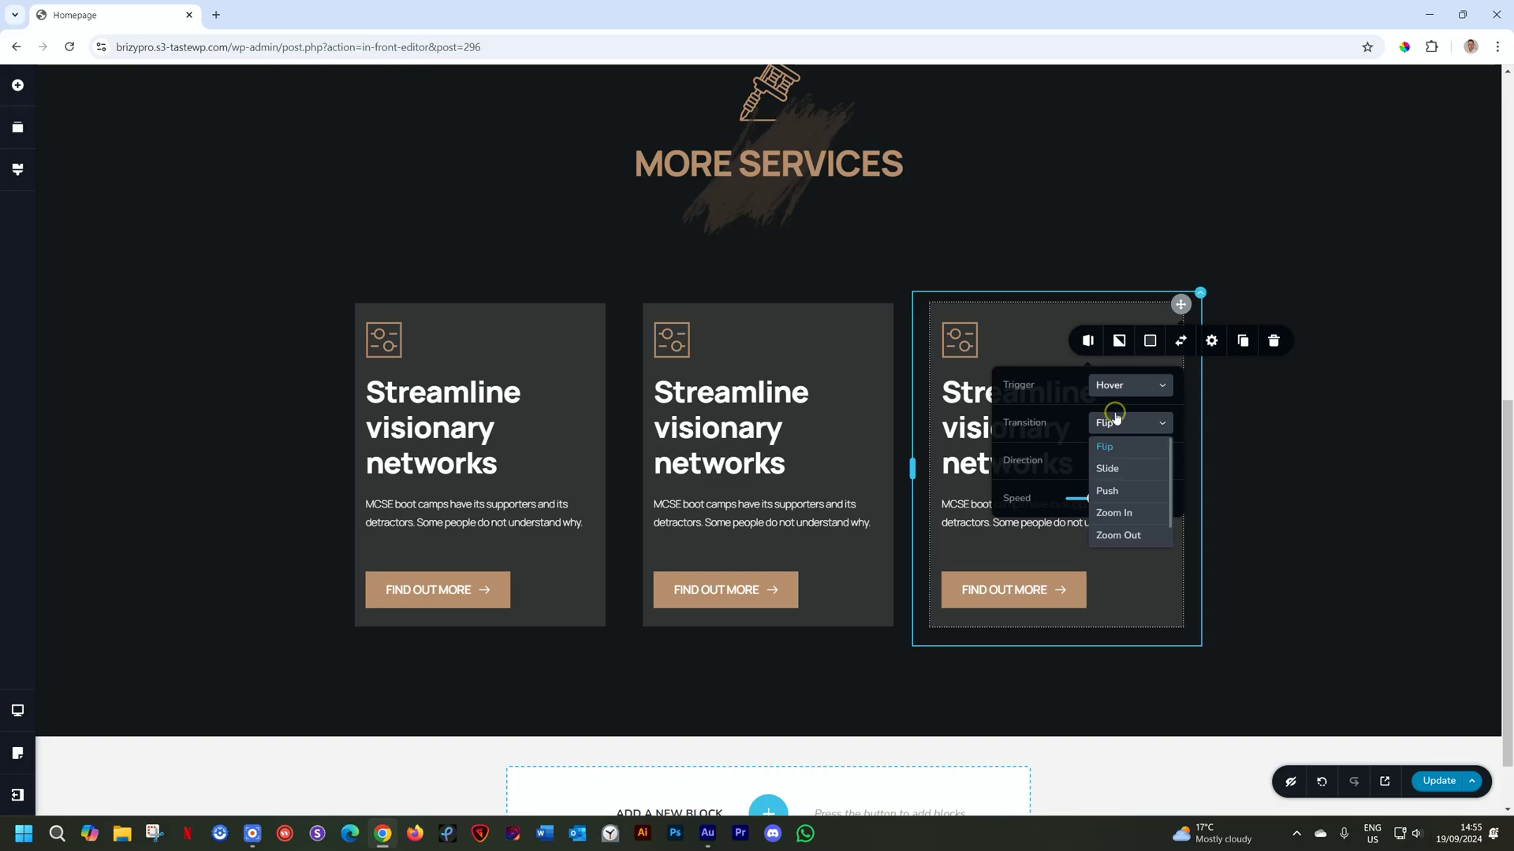
pyautogui.scroll(-1, 1124, 489)
pyautogui.click(1127, 541)
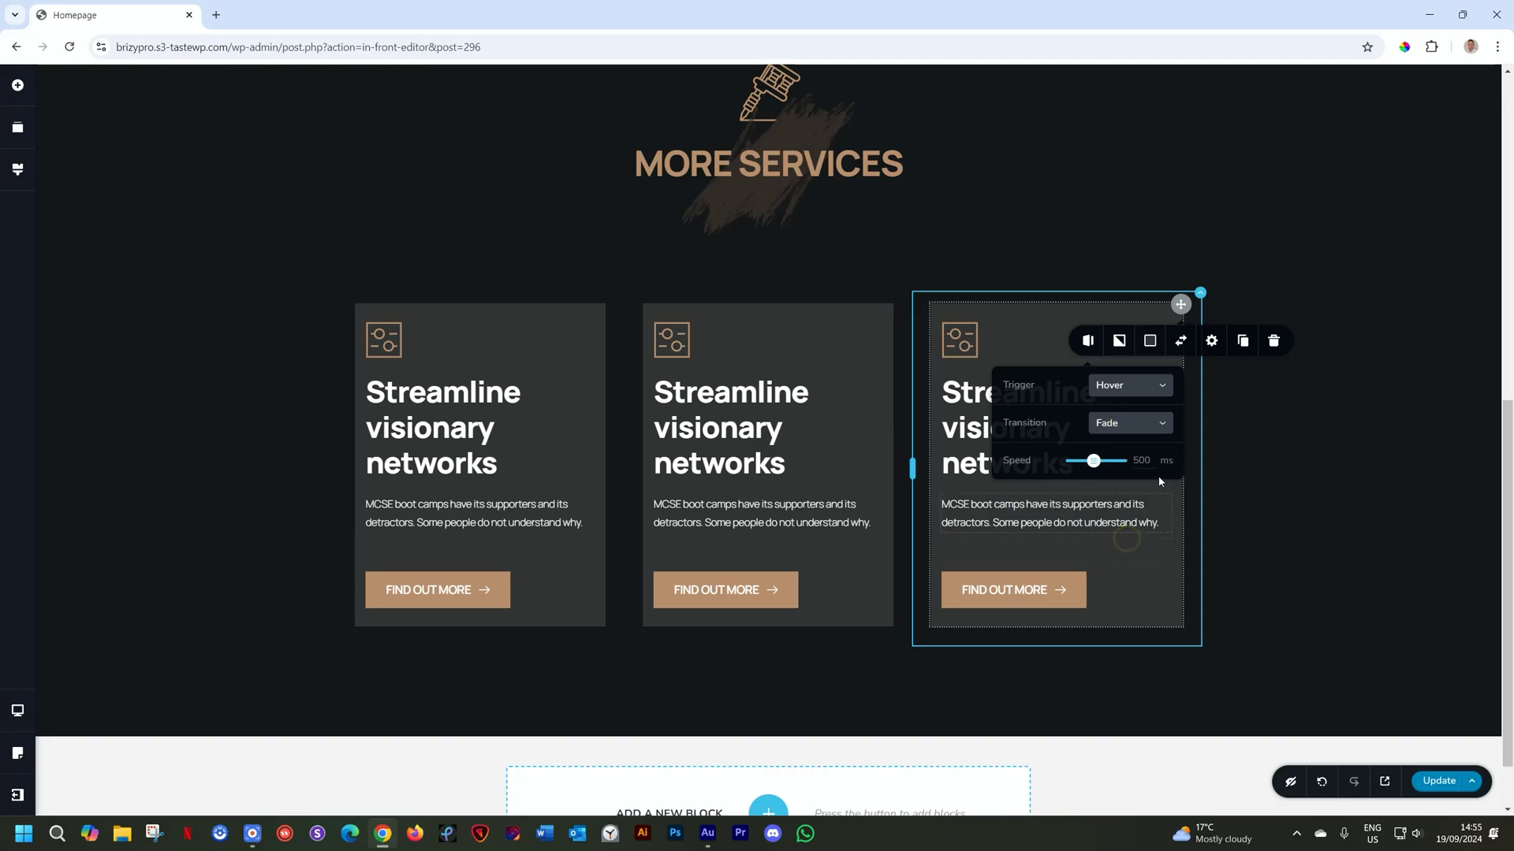
pyautogui.moveTo(1096, 461); pyautogui.dragTo(1104, 460)
# Deselect the card, save the page with Update, and return to the Homepage editor tab
pyautogui.click(1378, 412)
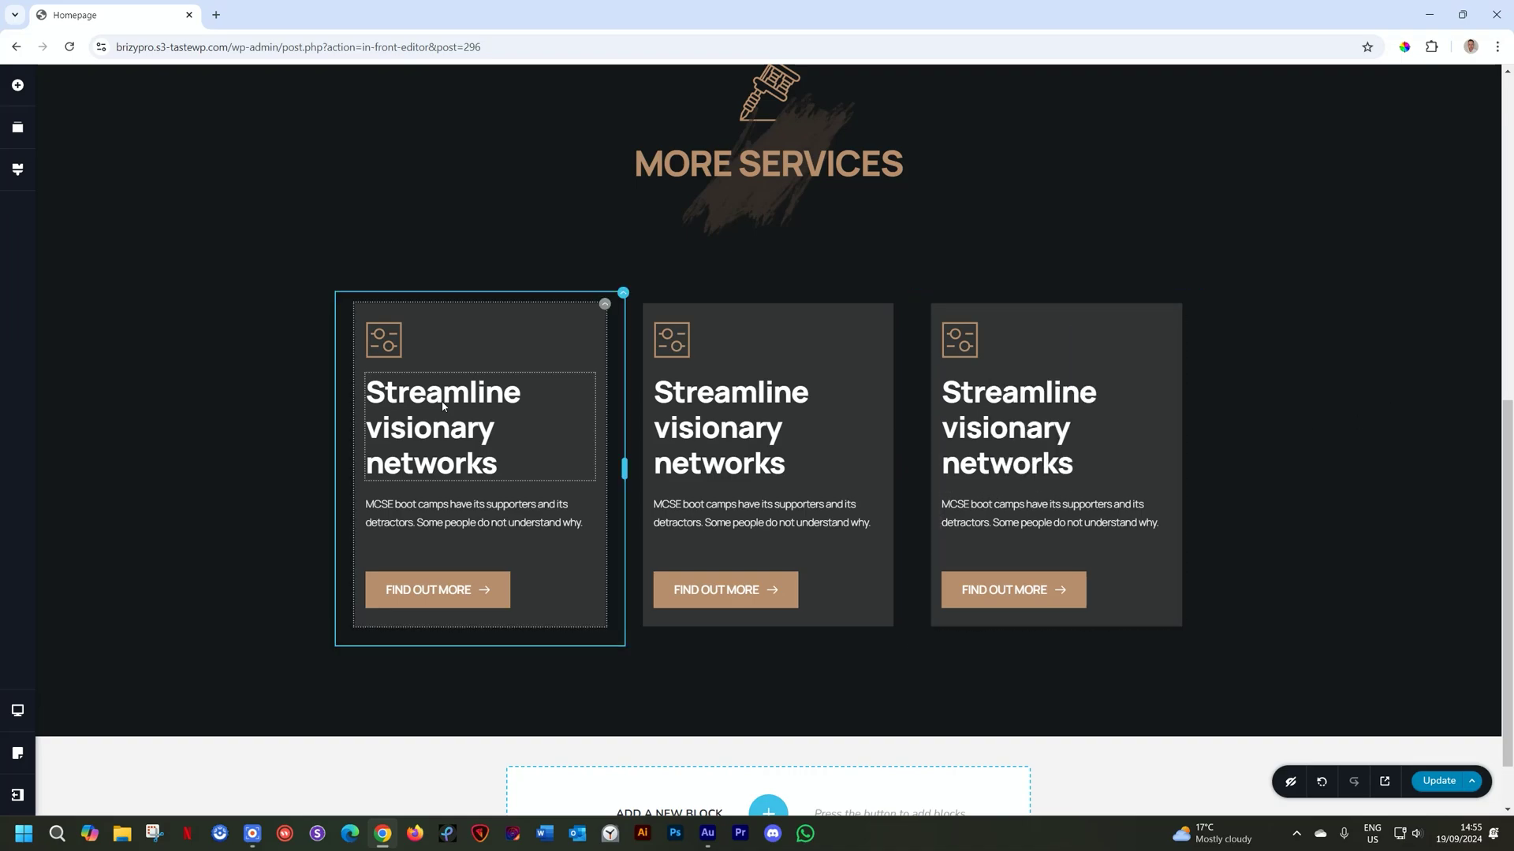
pyautogui.click(1428, 781)
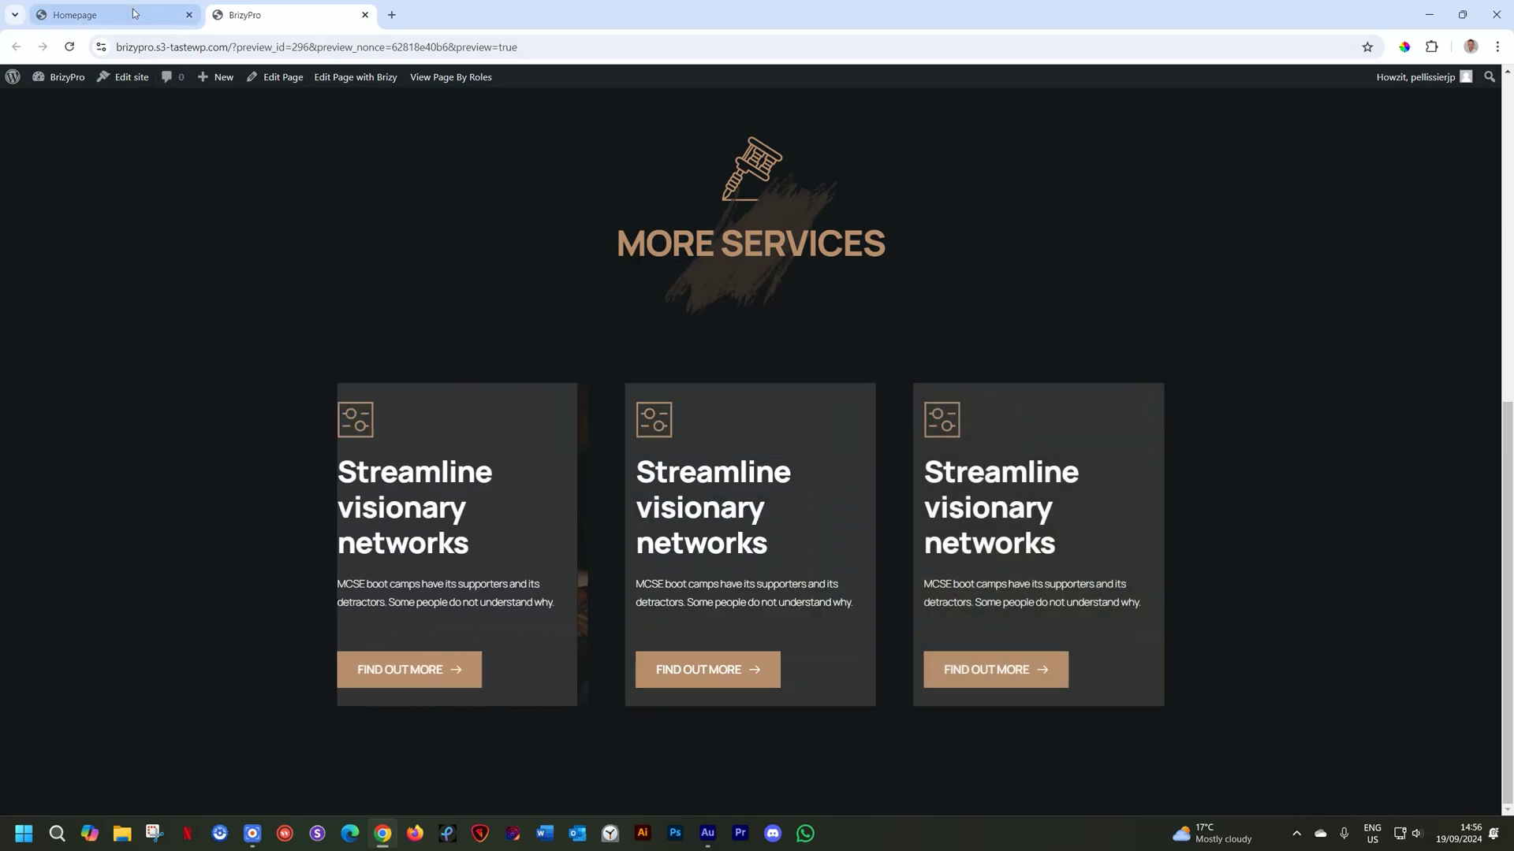
pyautogui.click(75, 15)
pyautogui.scroll(-1, 969, 710)
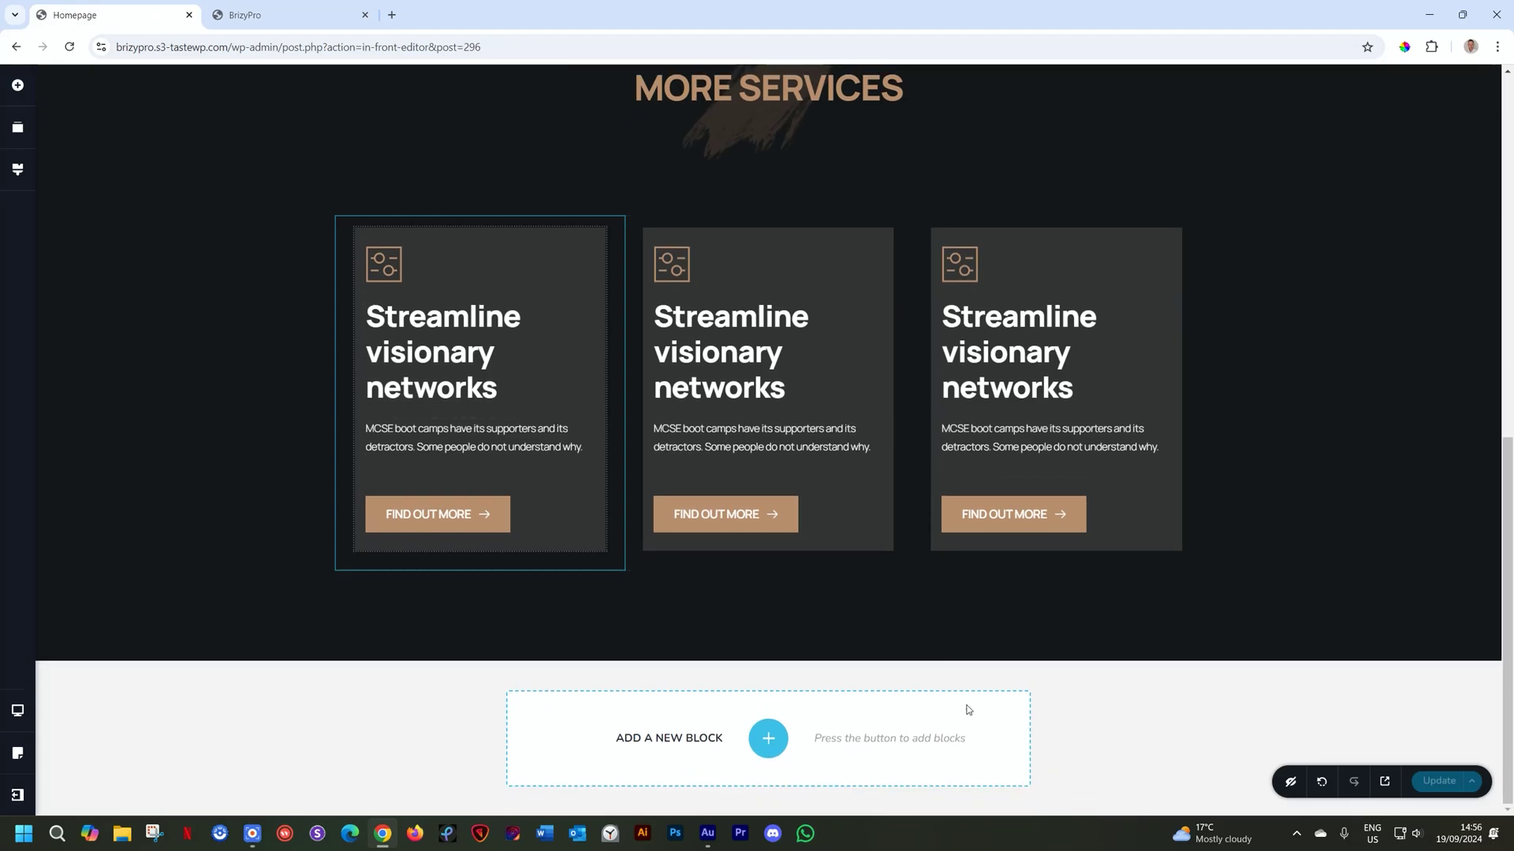
# Add an empty 'Create your own' block and move a duplicate of the Streamline visionary networks card into it
pyautogui.click(766, 738)
pyautogui.click(518, 251)
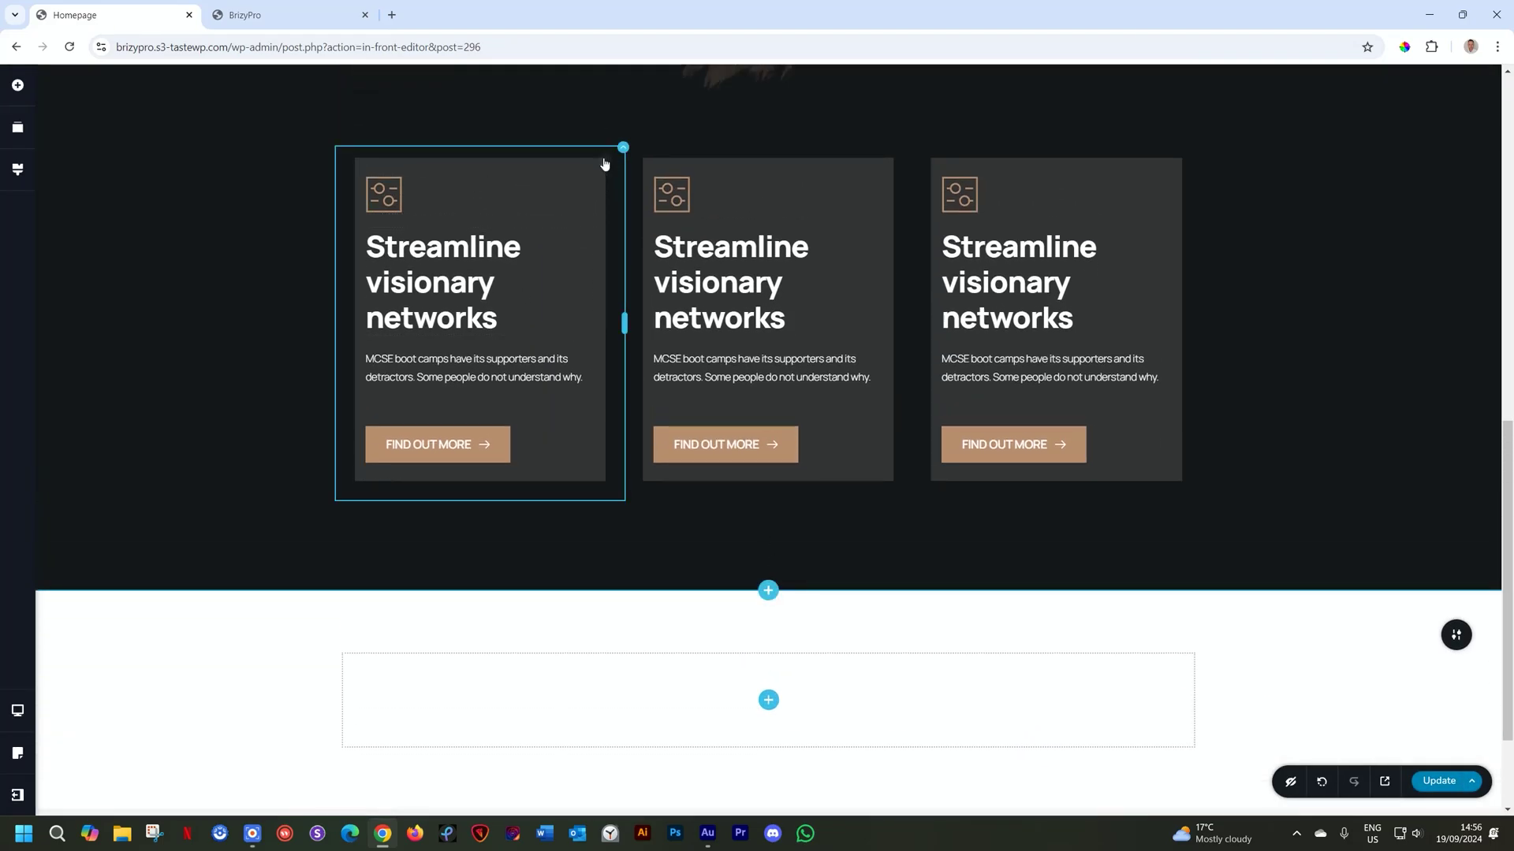
pyautogui.click(605, 162)
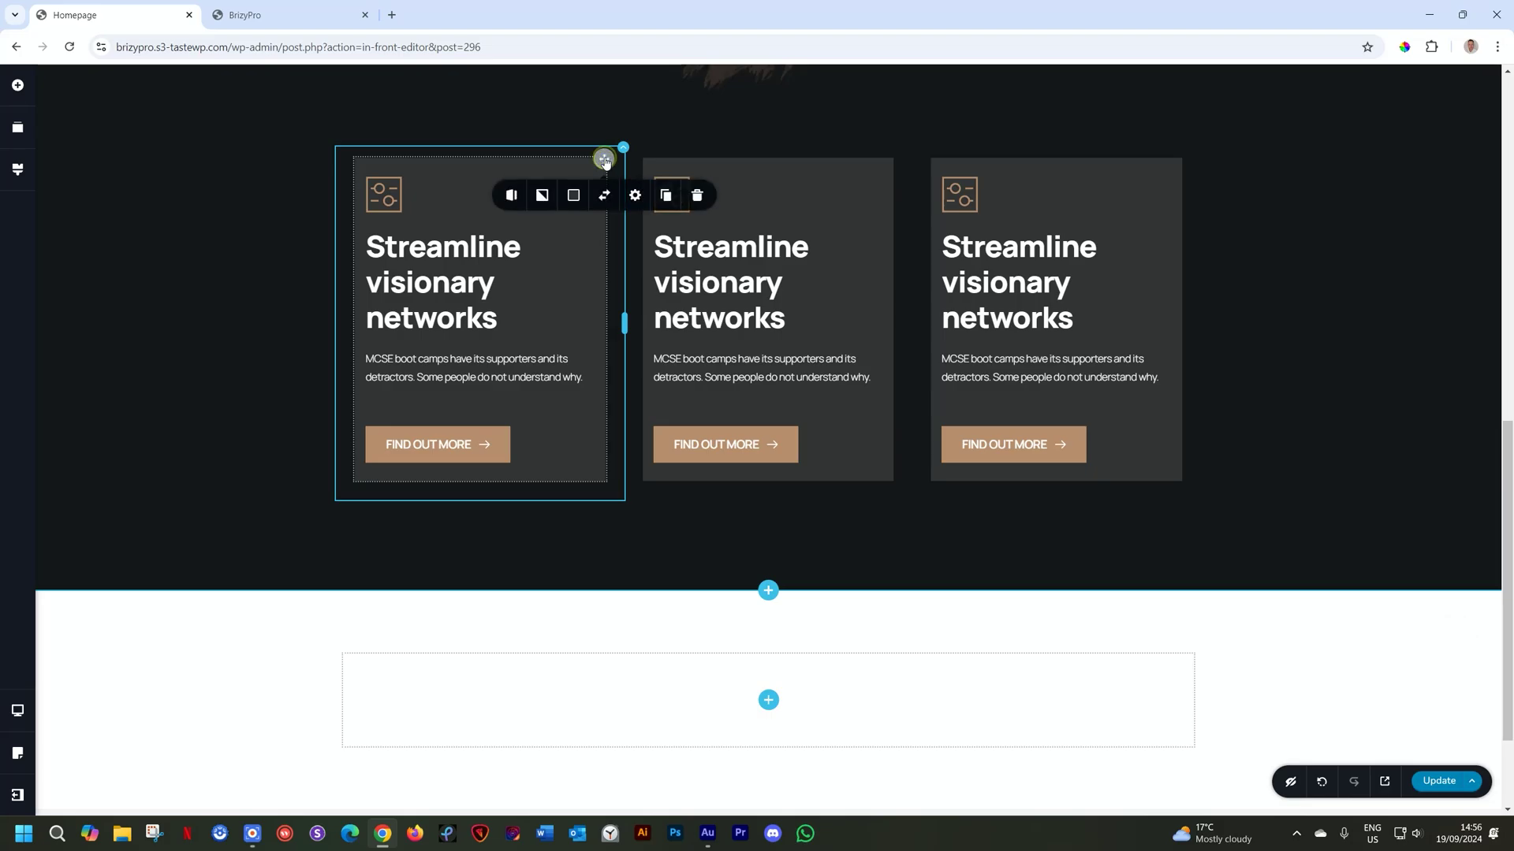
pyautogui.hotkey('ctrl', 'd')
pyautogui.scroll(-3, 624, 359)
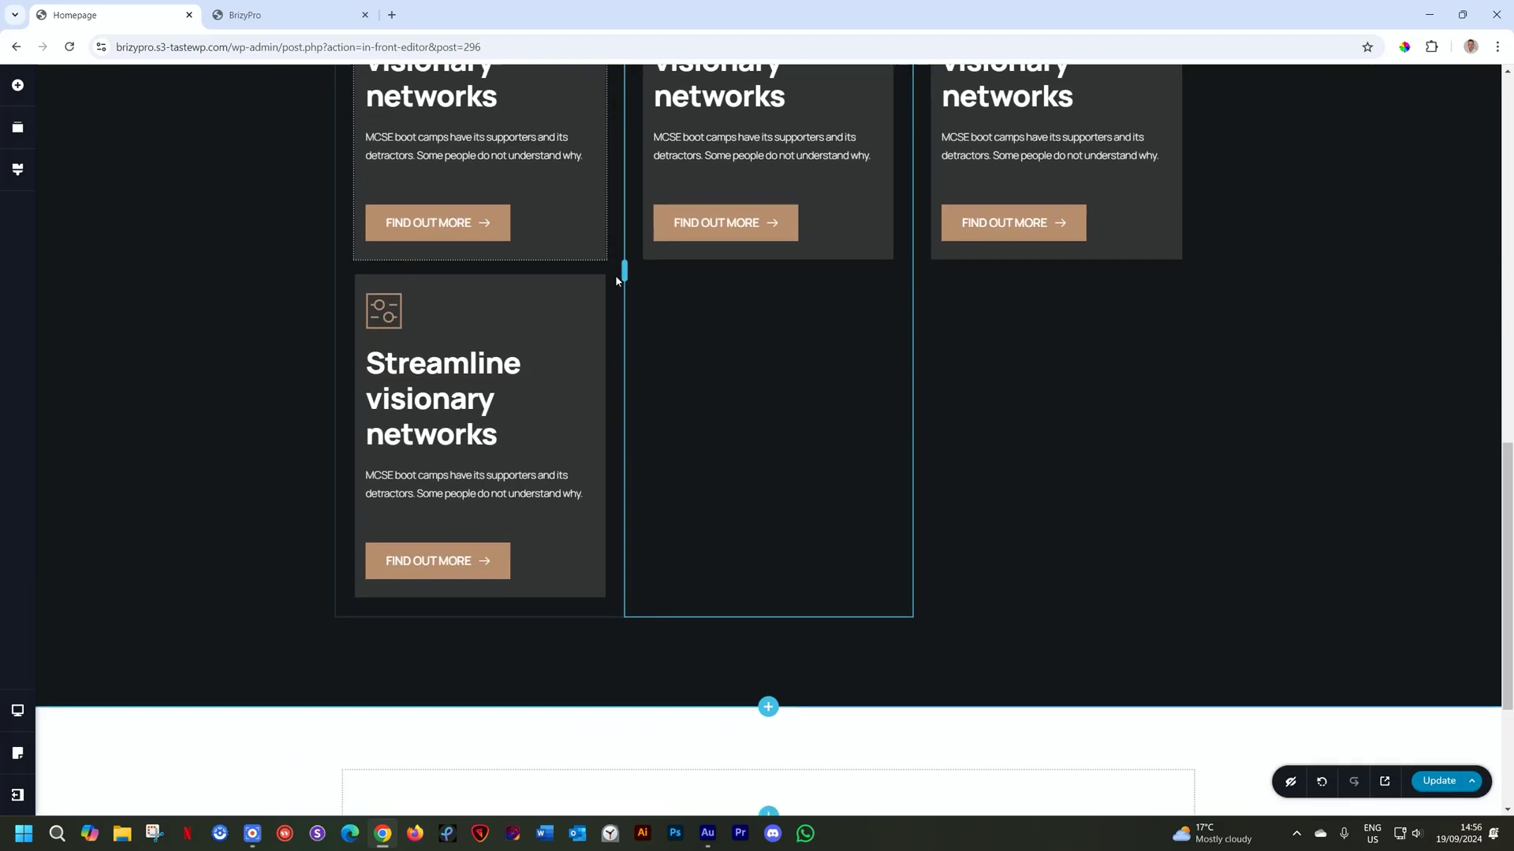
pyautogui.moveTo(603, 277); pyautogui.dragTo(754, 770)
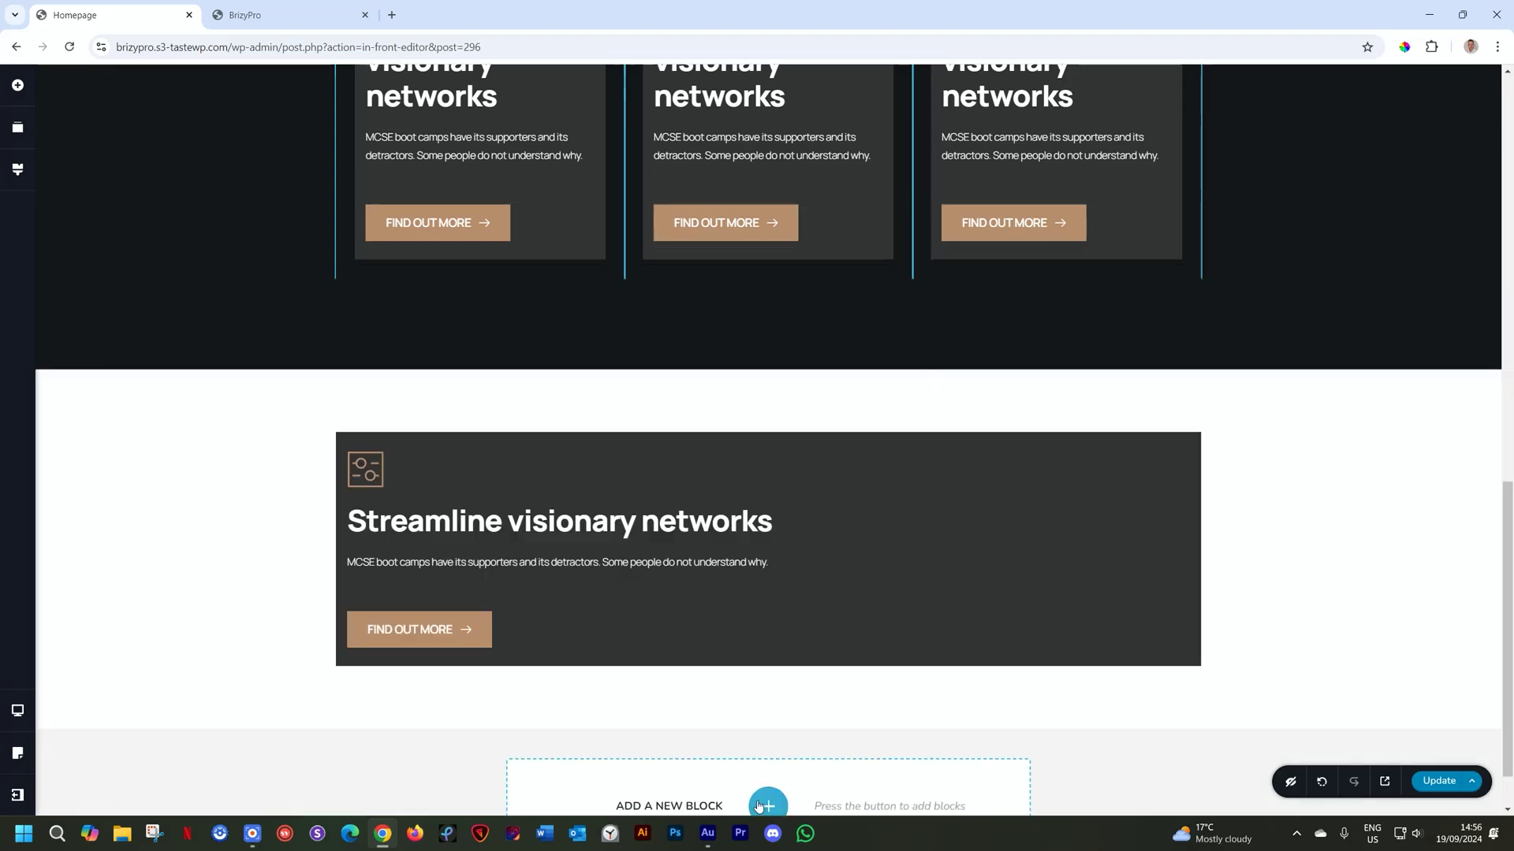
pyautogui.scroll(-1, 753, 769)
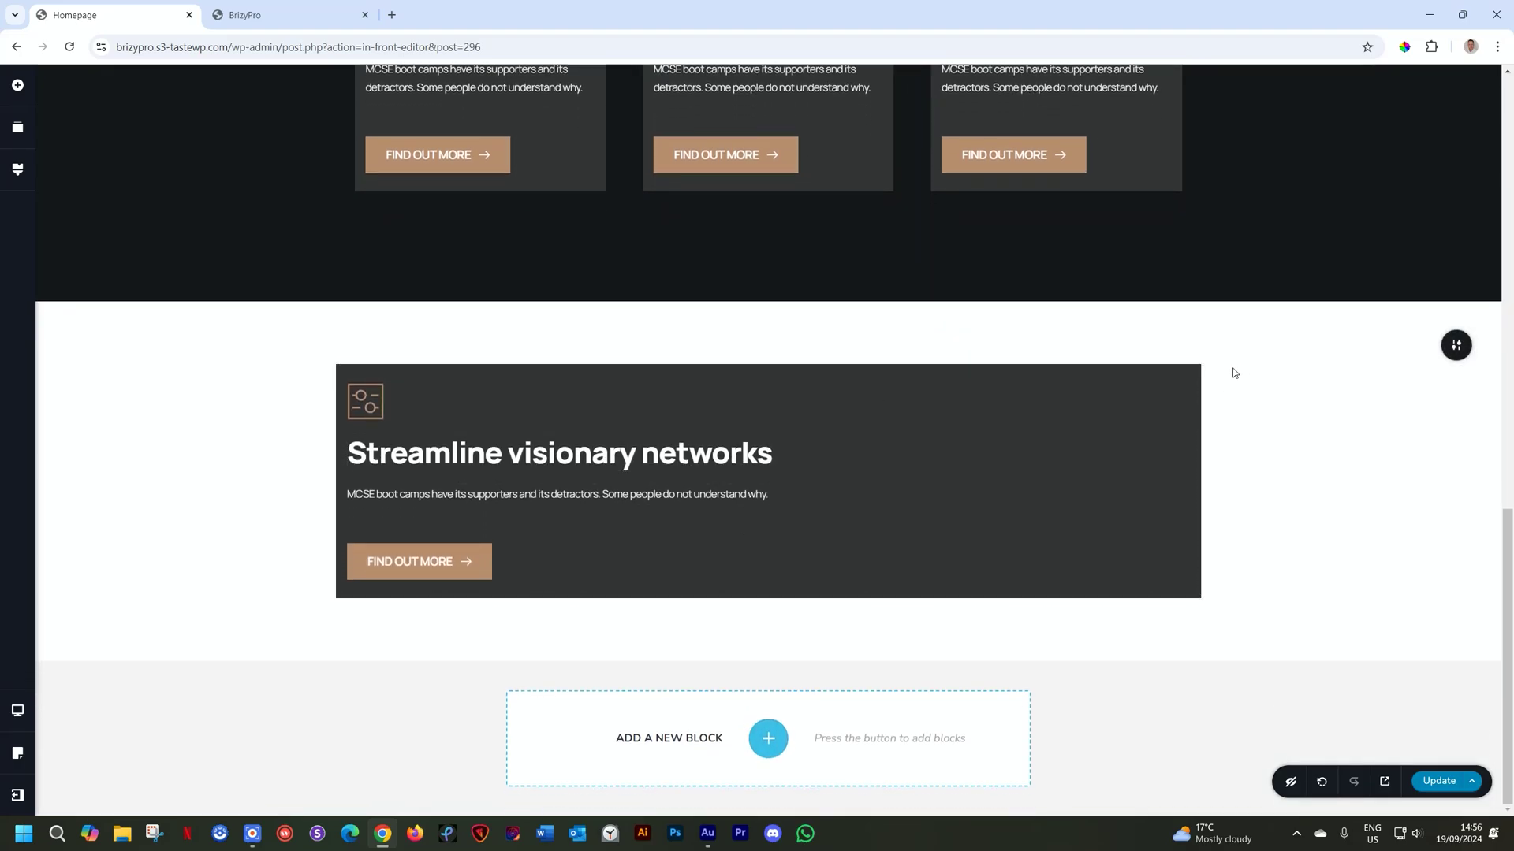
# Set the Streamline card column's padding to 40 px and its margin to 0 on all sides
pyautogui.moveTo(1199, 365)
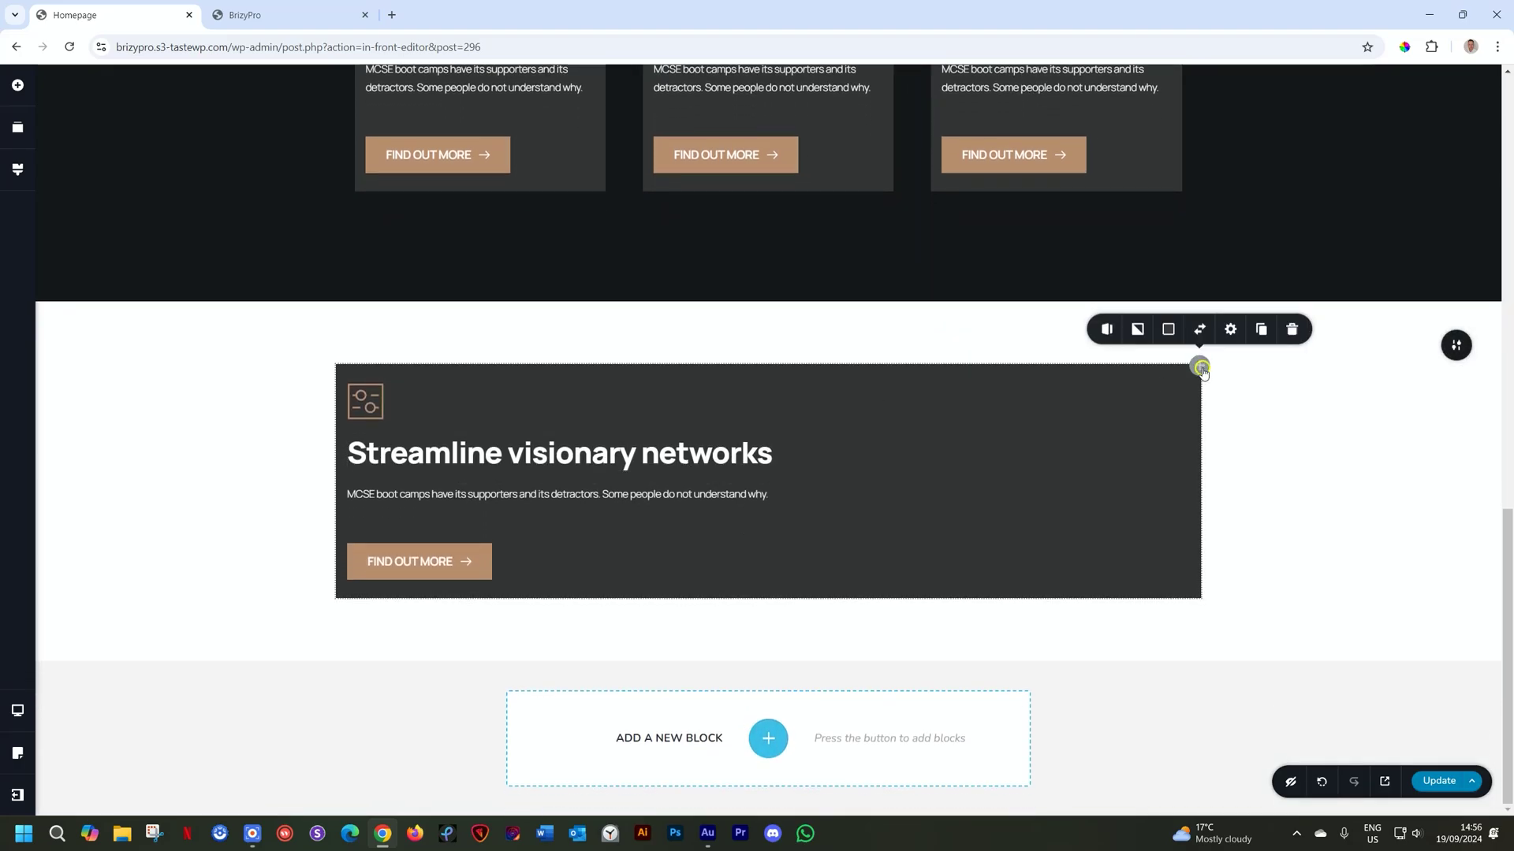
pyautogui.click(1230, 330)
pyautogui.click(1194, 286)
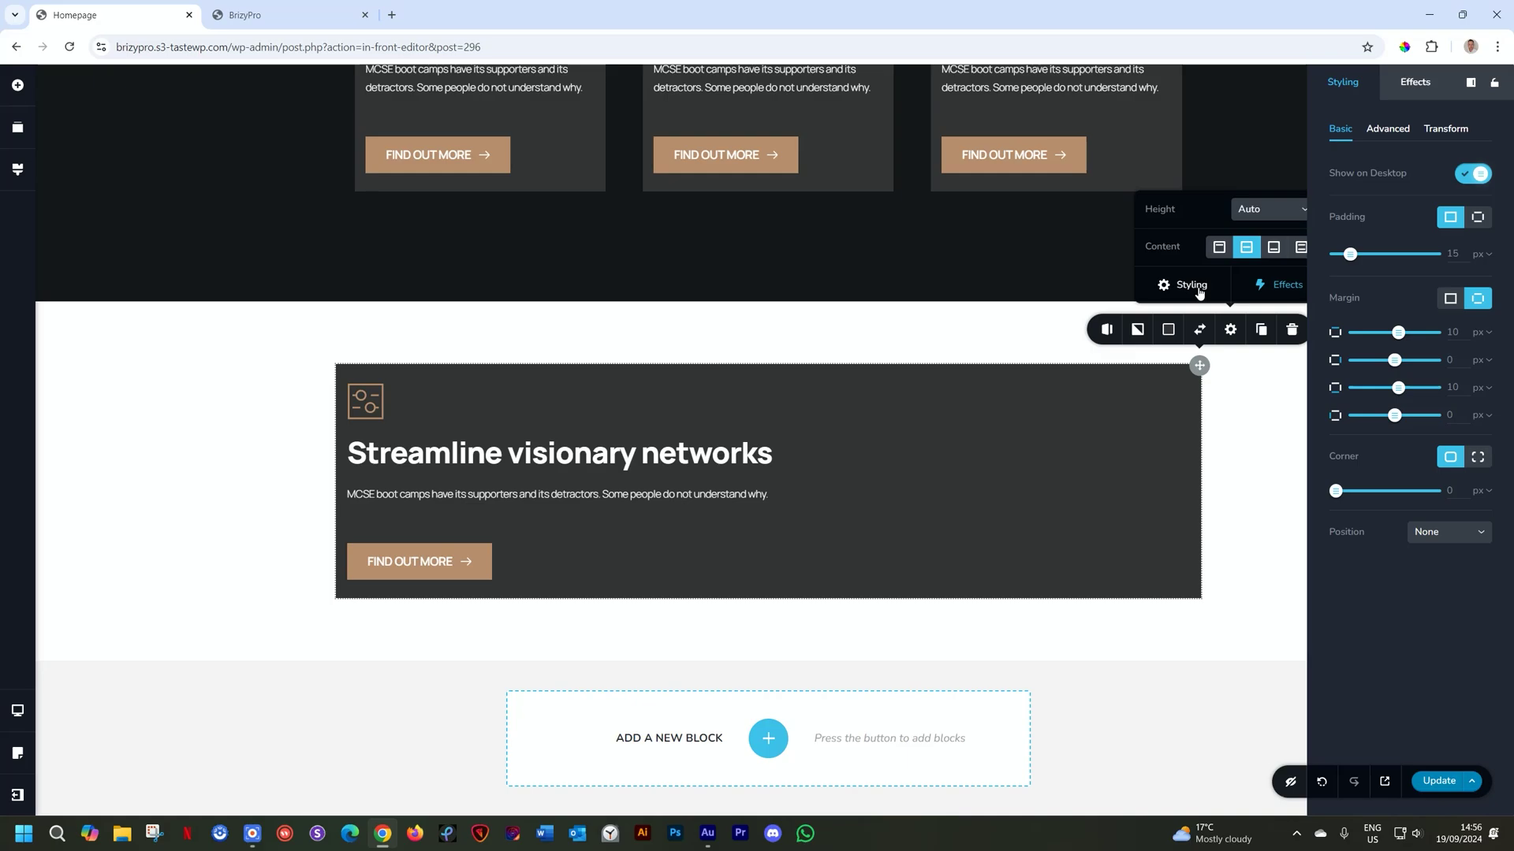
pyautogui.moveTo(1350, 254); pyautogui.dragTo(1374, 254)
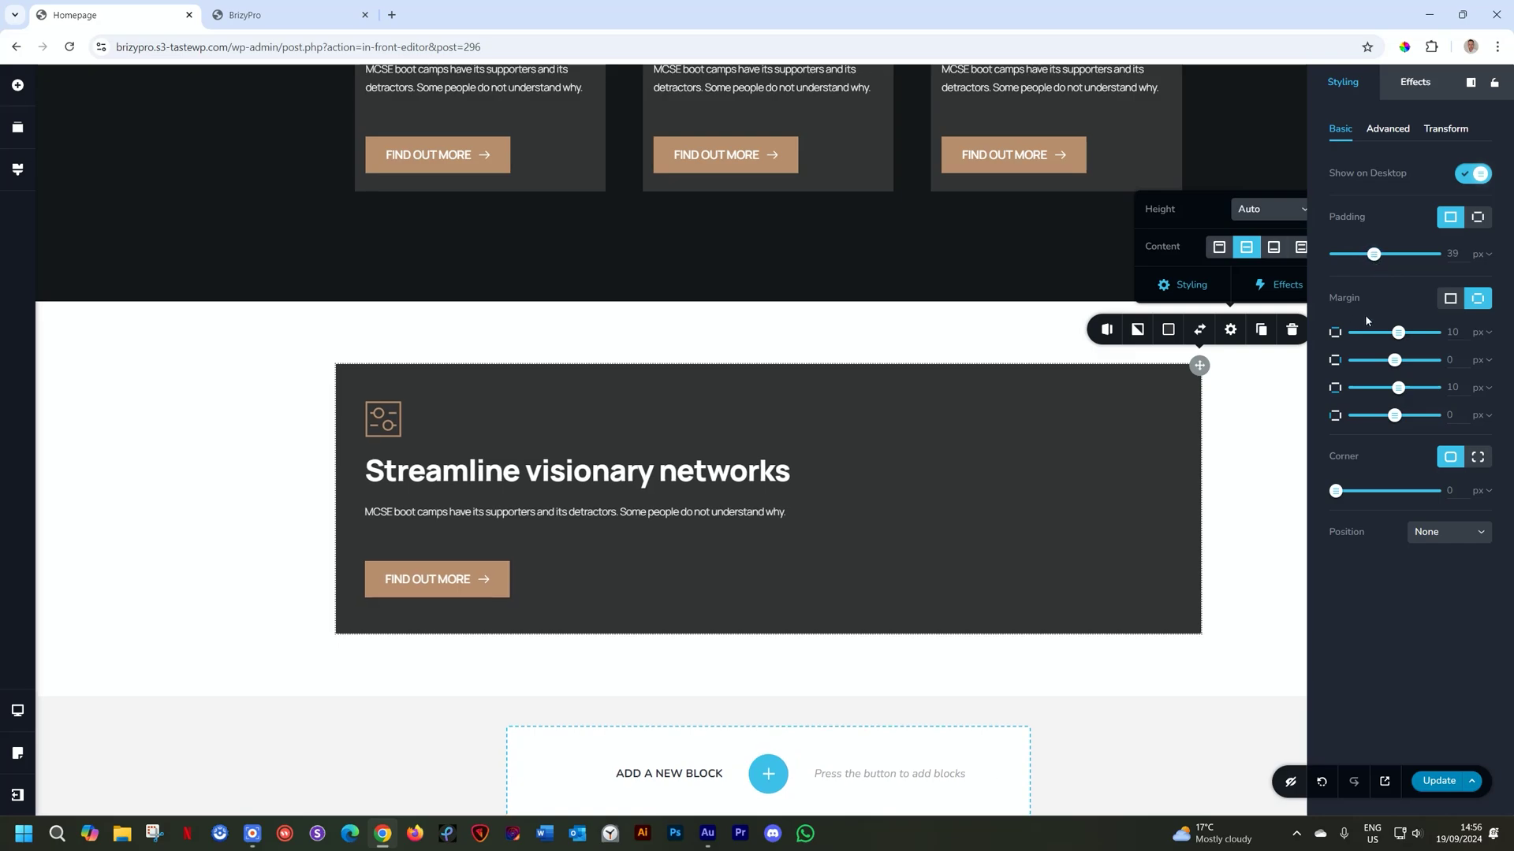
pyautogui.click(1450, 299)
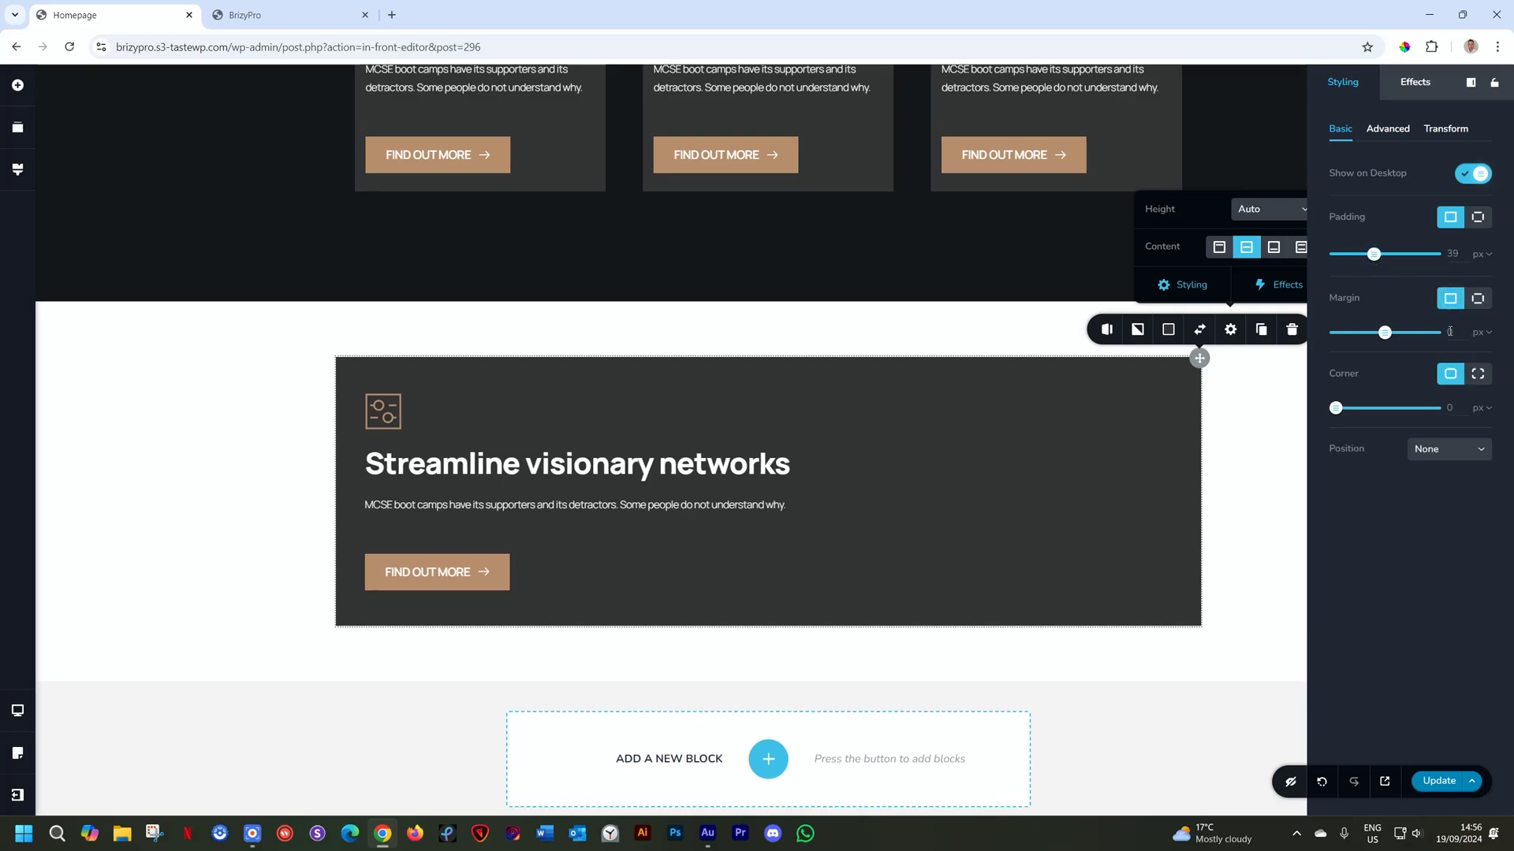
pyautogui.doubleClick(1451, 253)
pyautogui.write('40')
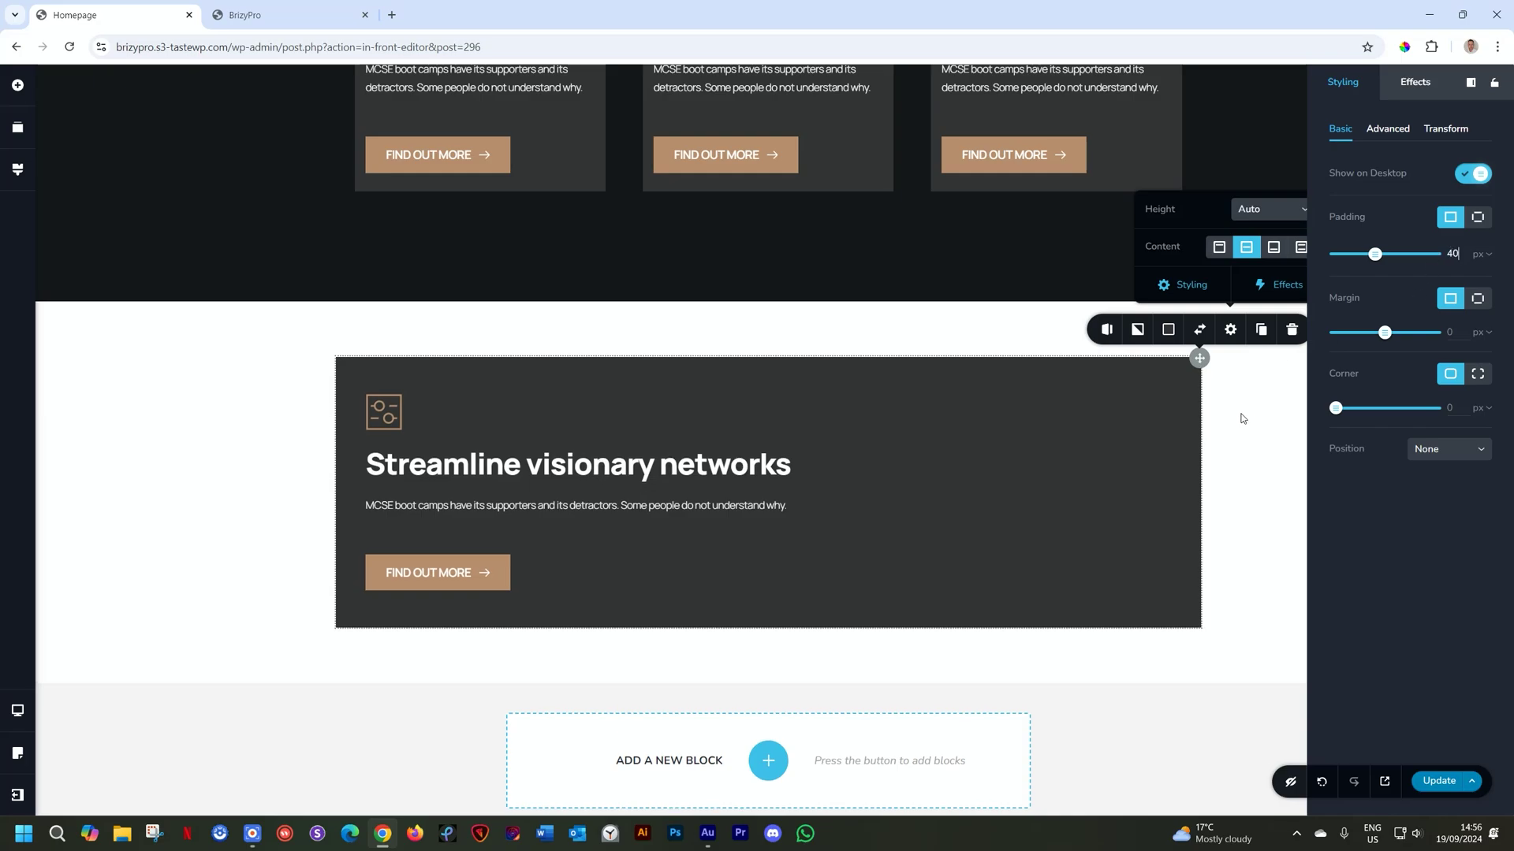
pyautogui.click(1246, 372)
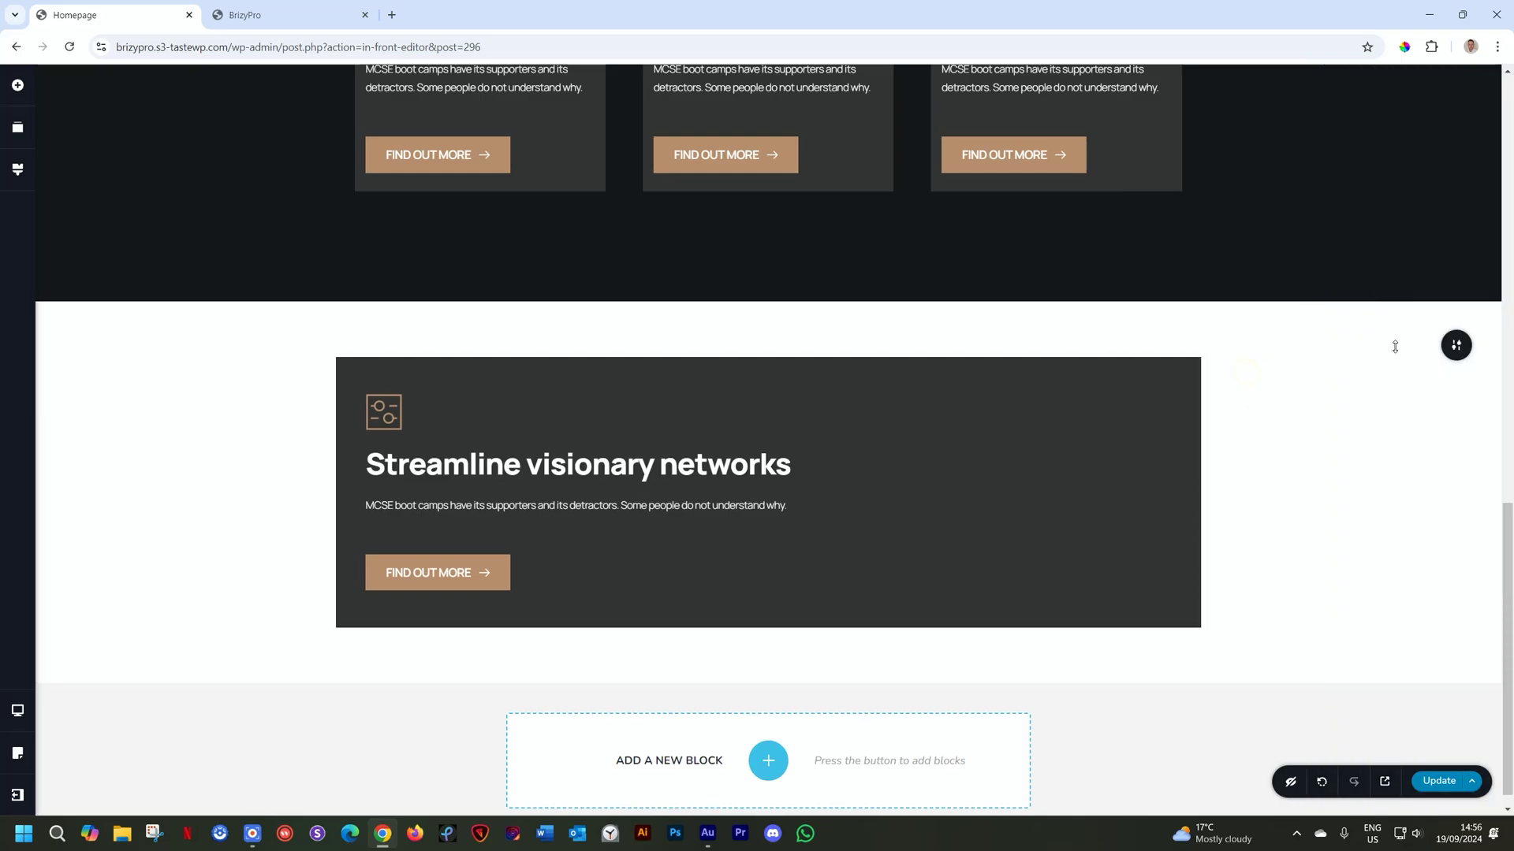
# Set the new section's width to Full
pyautogui.click(1391, 348)
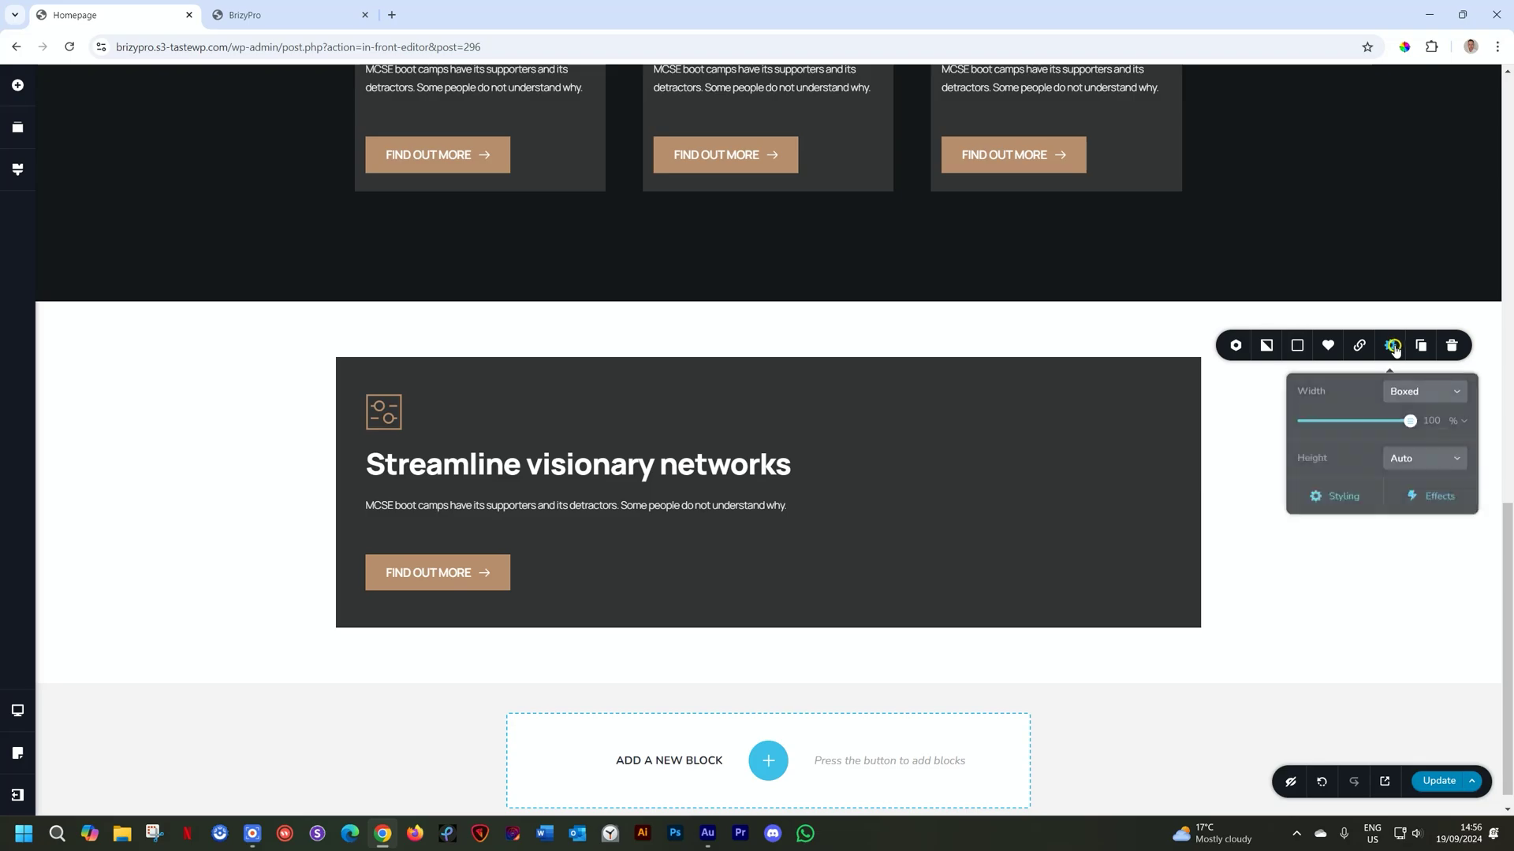
pyautogui.click(1396, 390)
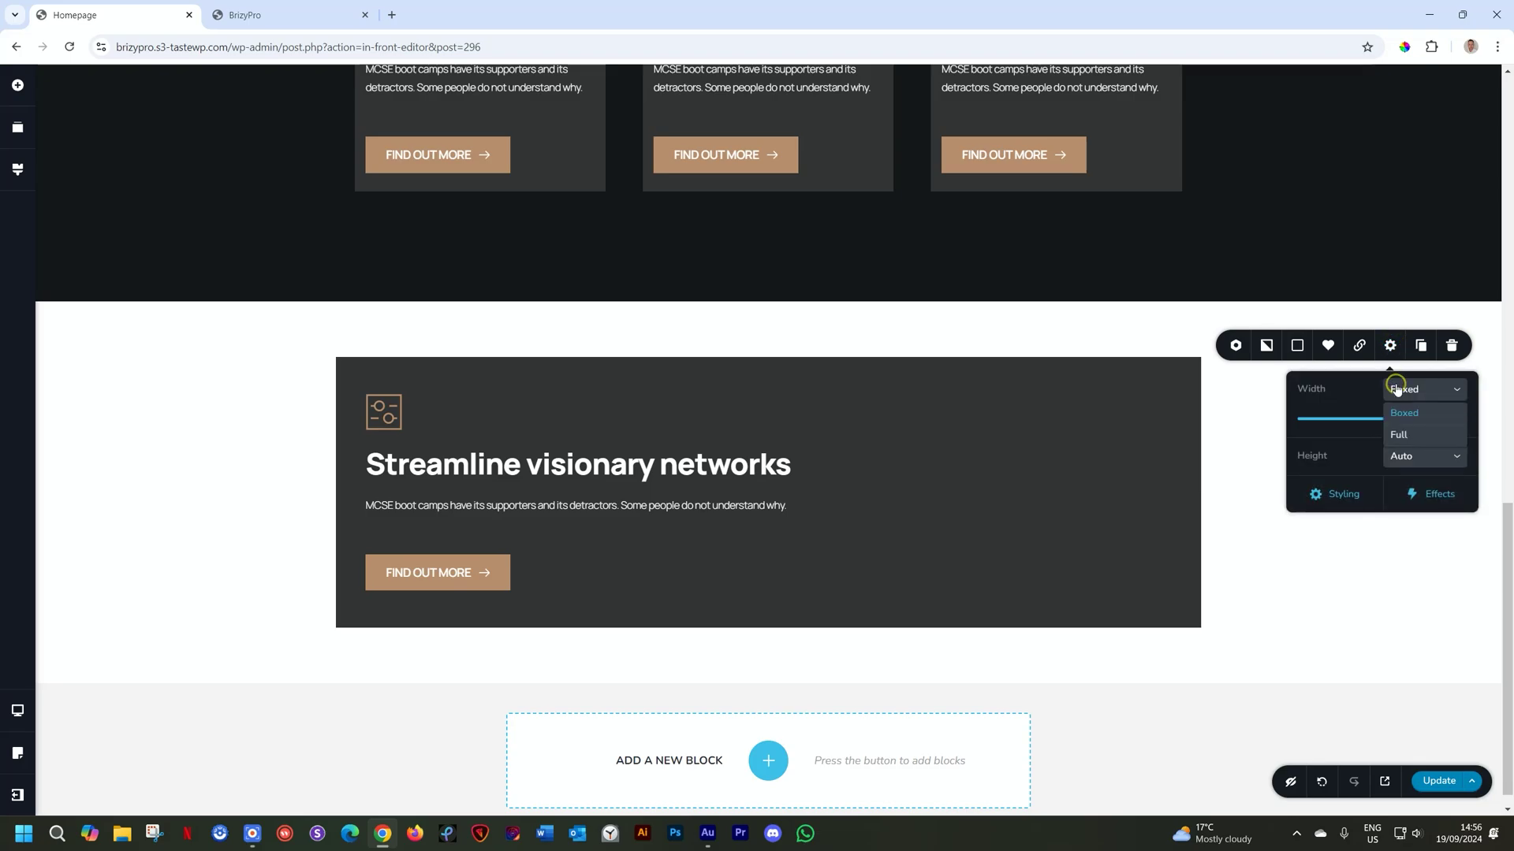
pyautogui.click(1398, 437)
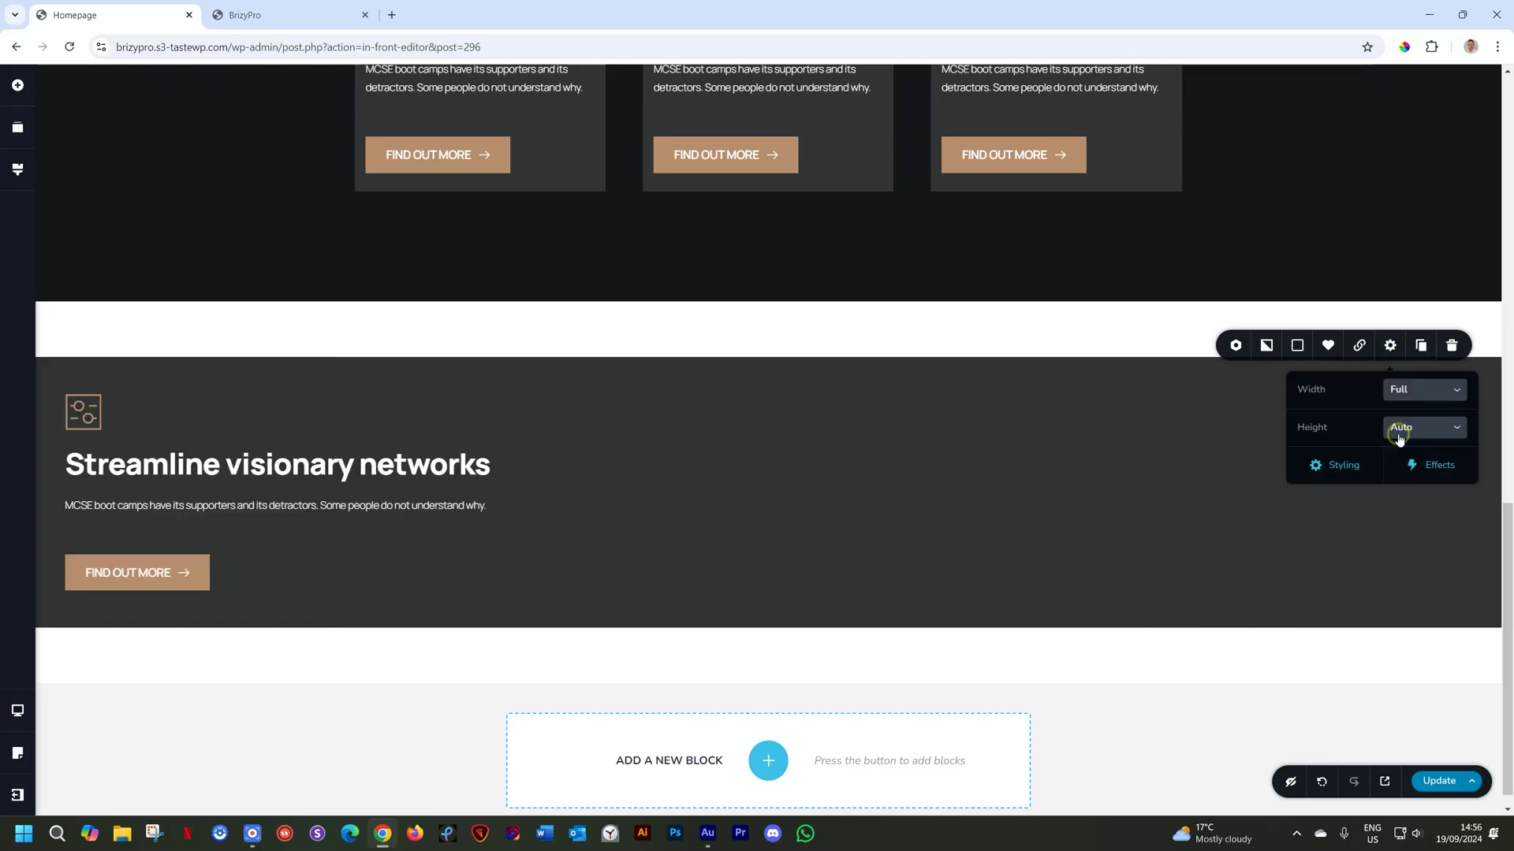
pyautogui.click(1389, 345)
# Set the section's padding to 0 px on all sides
pyautogui.click(1394, 345)
pyautogui.click(1342, 470)
pyautogui.click(1449, 219)
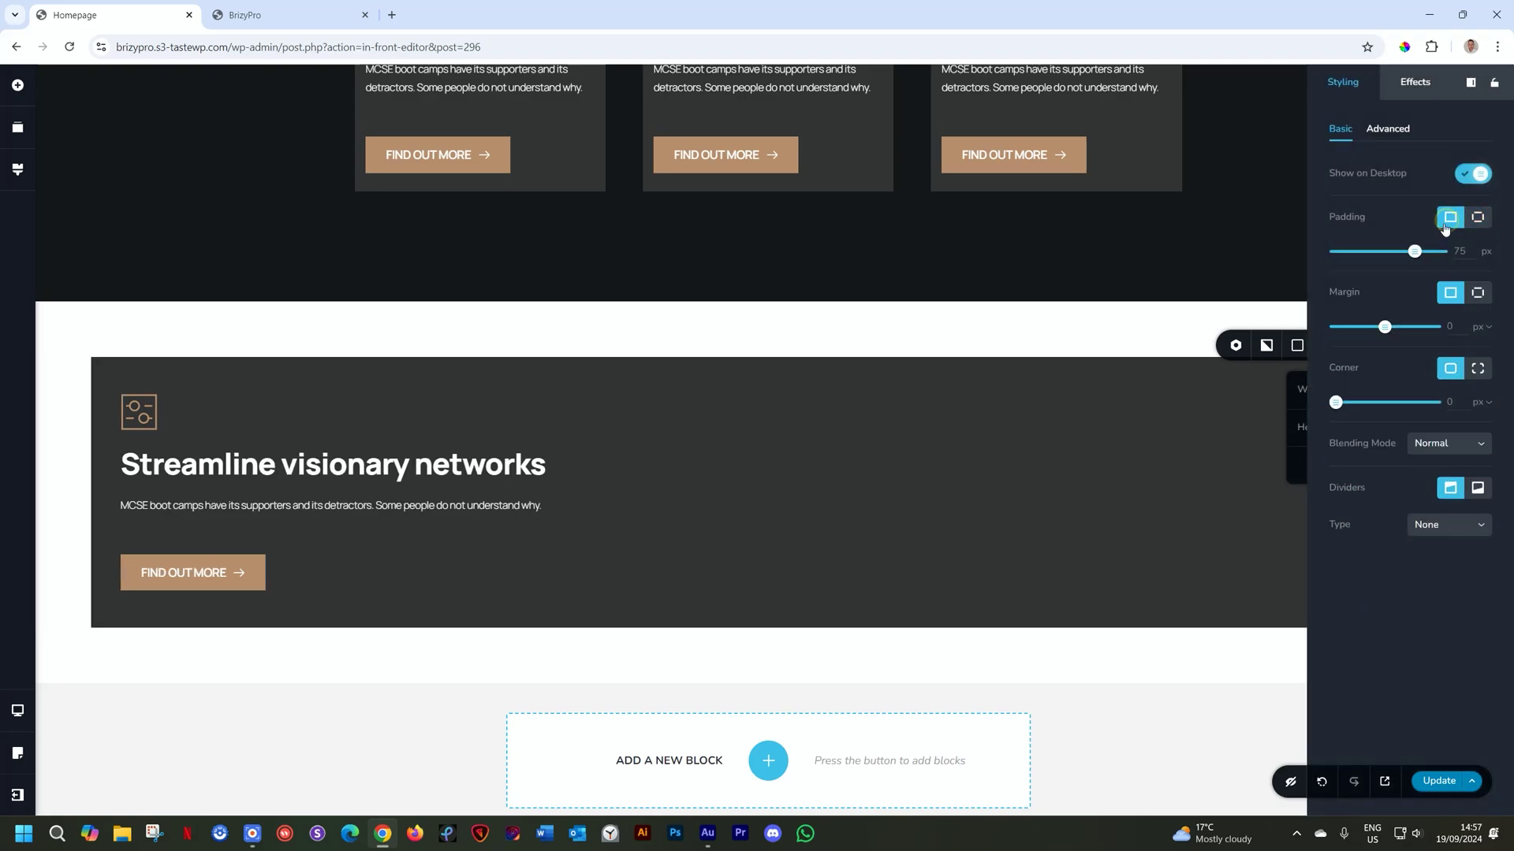
pyautogui.moveTo(1413, 252); pyautogui.dragTo(1336, 251)
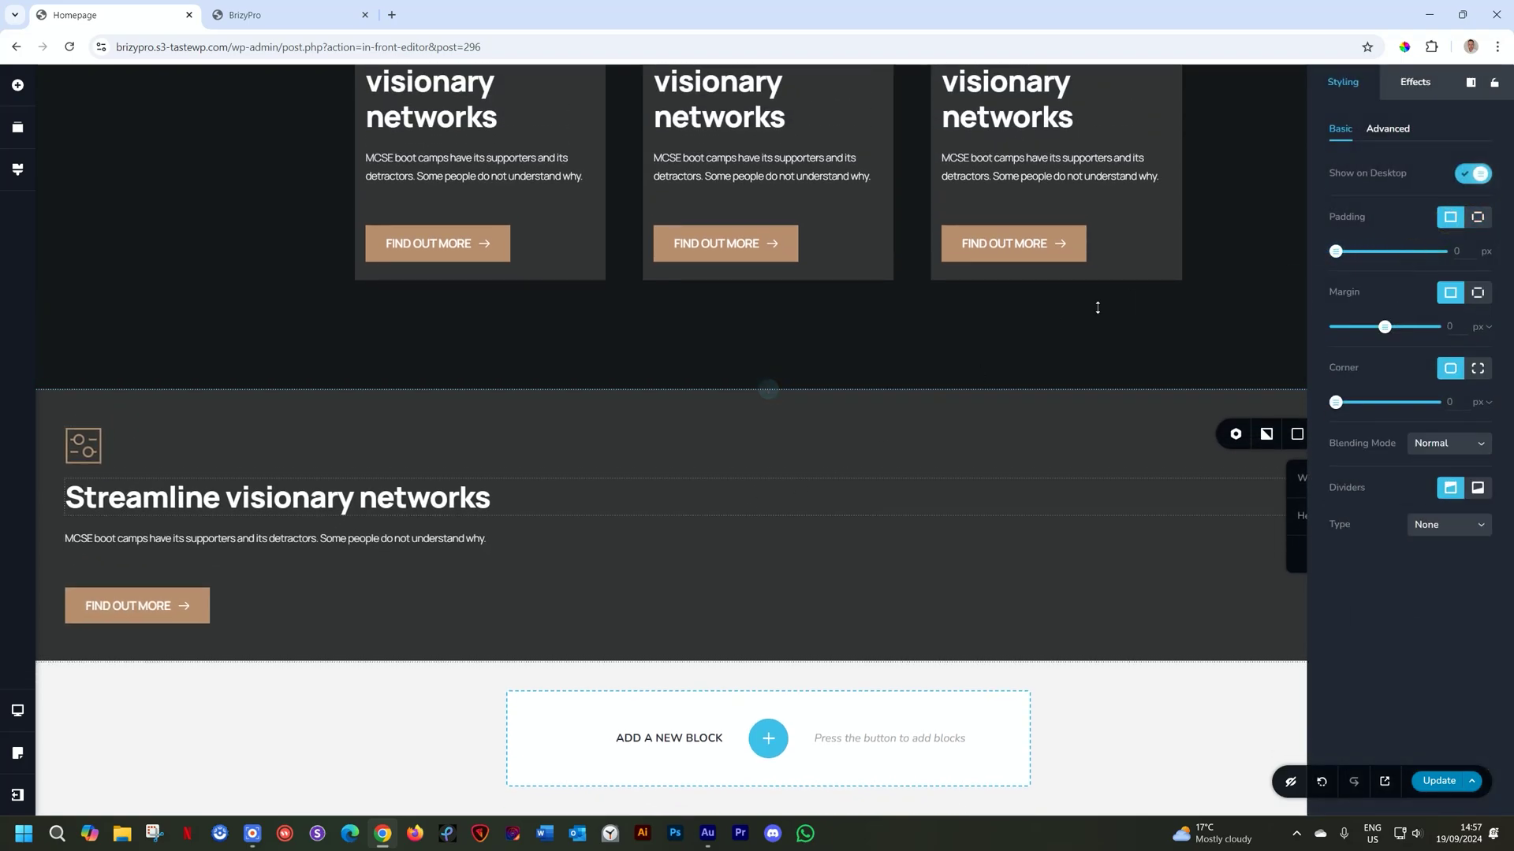
pyautogui.click(1180, 344)
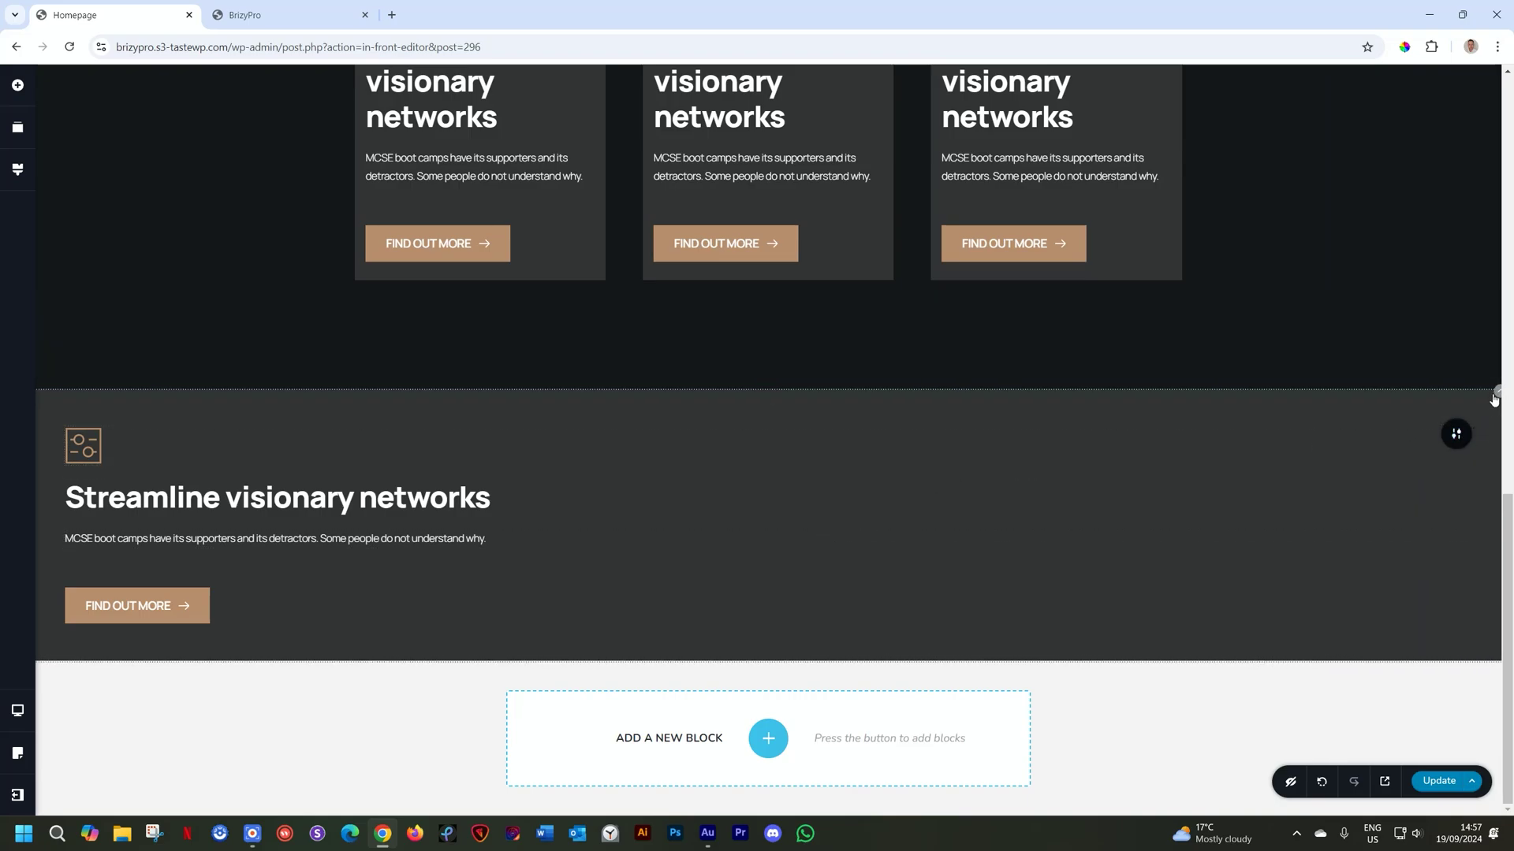
# Set the wide flip box's hover transition to Zoom In at 1000 ms and save with Update
pyautogui.click(1297, 357)
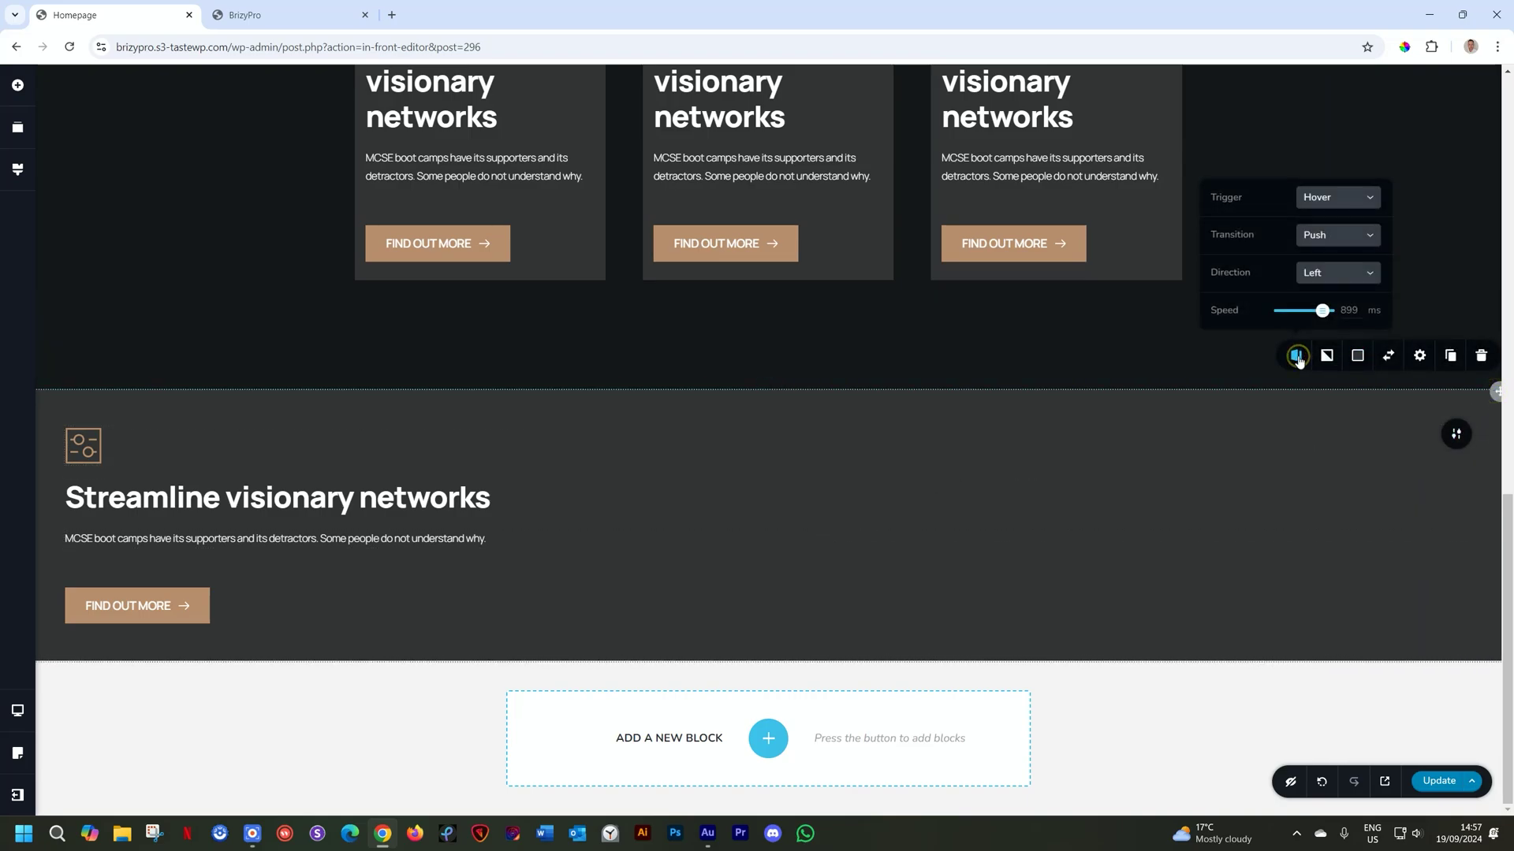
pyautogui.click(1324, 238)
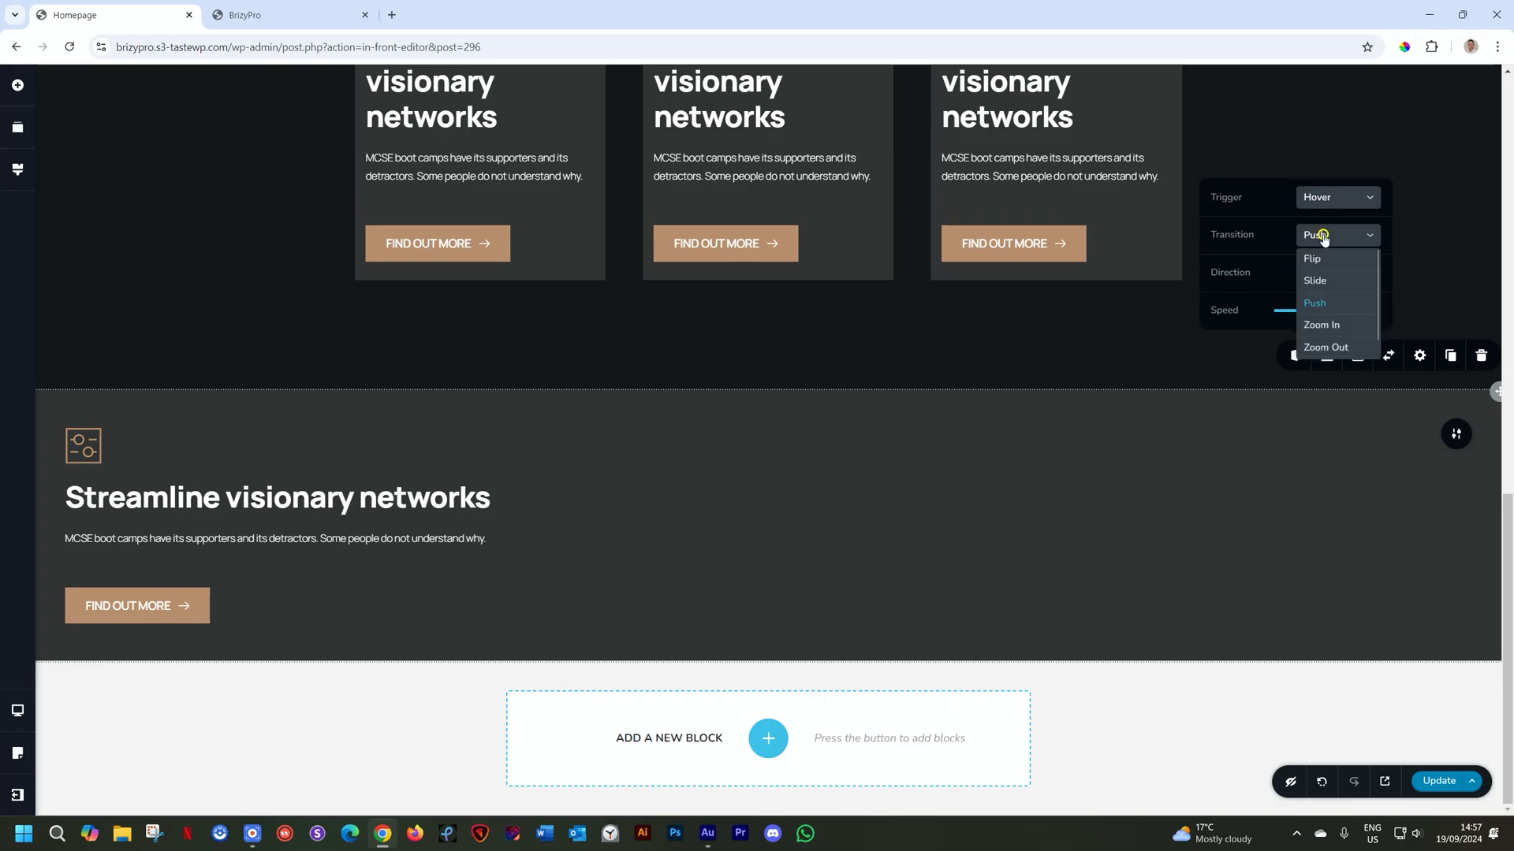
pyautogui.click(1321, 325)
pyautogui.click(1324, 311)
pyautogui.moveTo(1324, 311); pyautogui.dragTo(1335, 313)
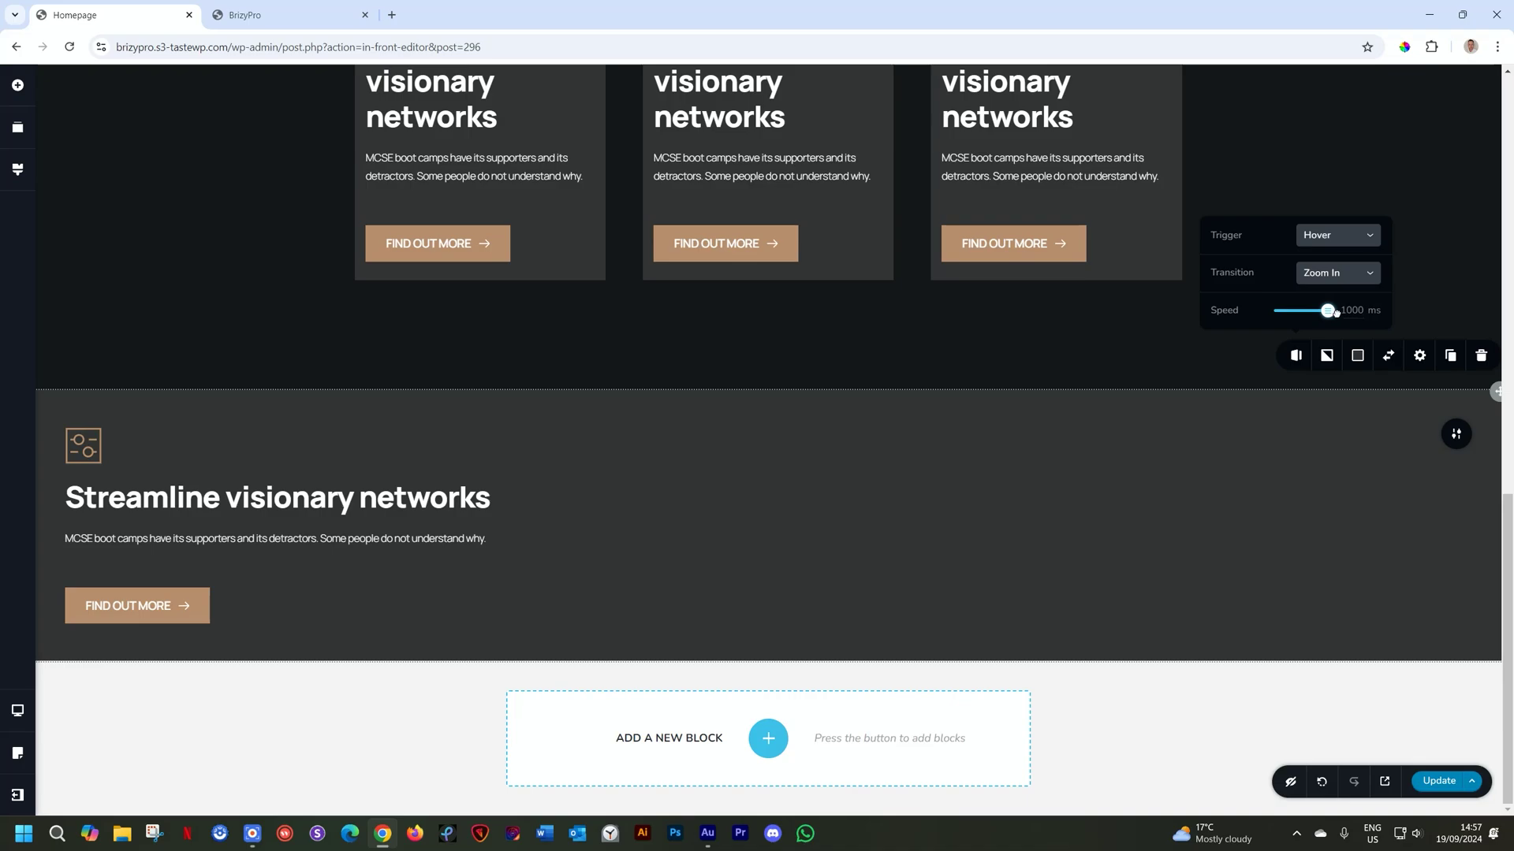
pyautogui.click(1434, 782)
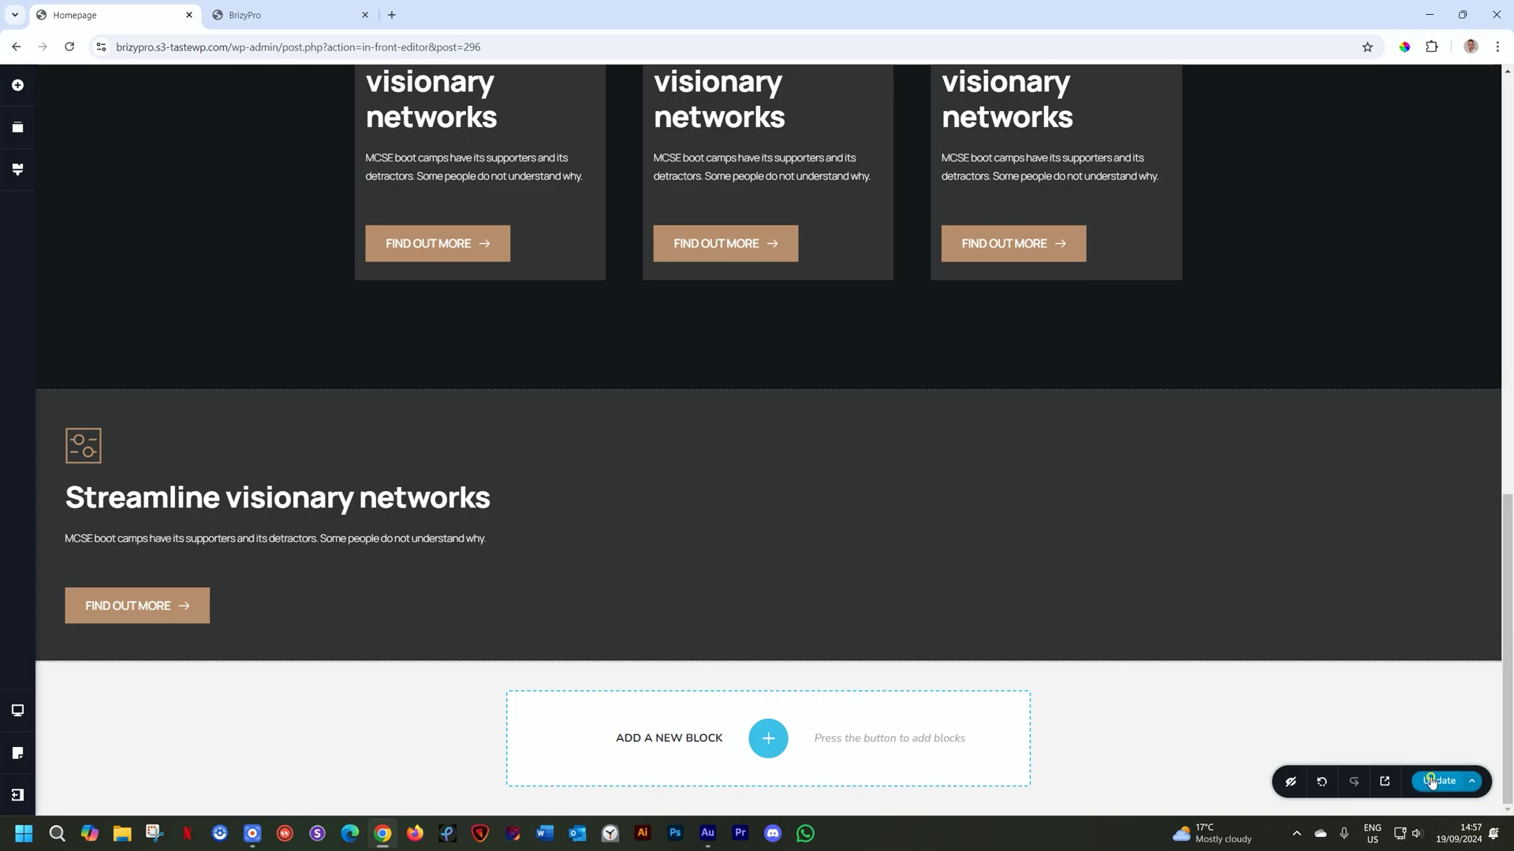
# Preview the page, hover the full-width card to reveal DOWNLOAD DOCUMENT, and open DevTools with F12
pyautogui.click(1386, 782)
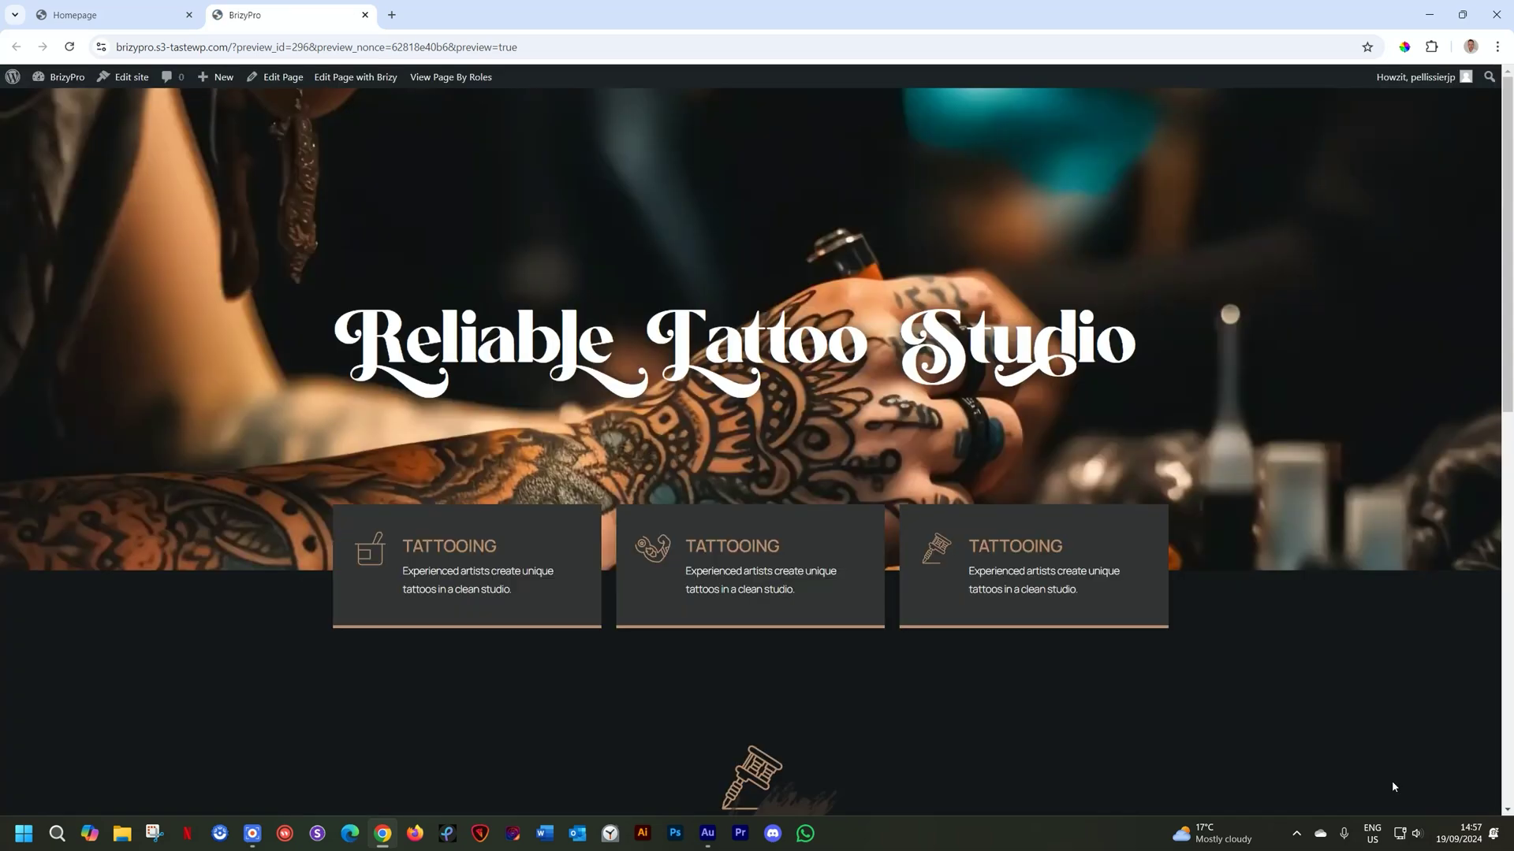
pyautogui.scroll(-10, 1387, 317)
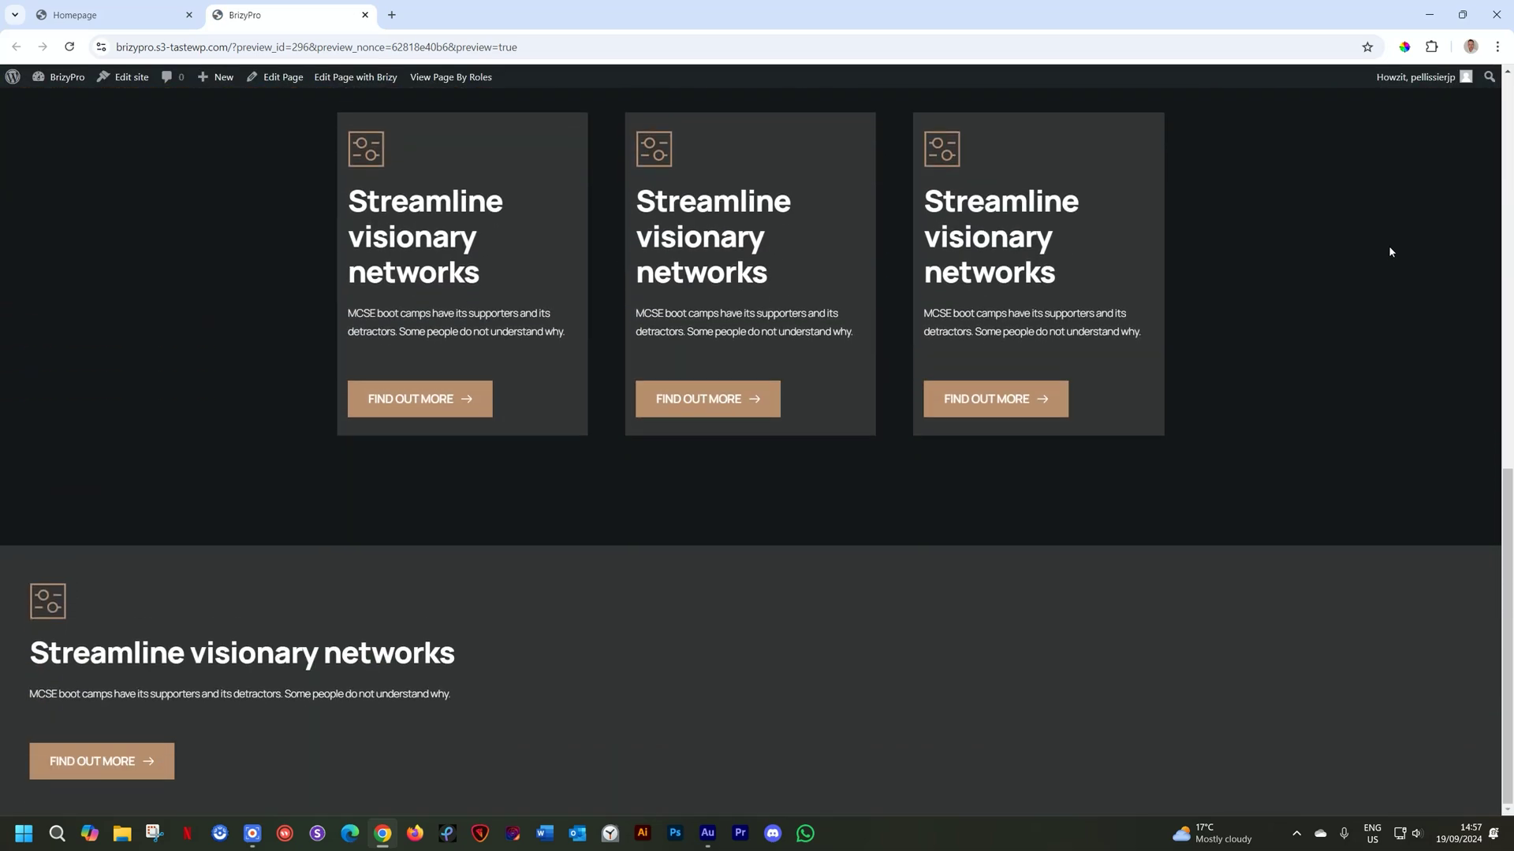
pyautogui.moveTo(696, 664)
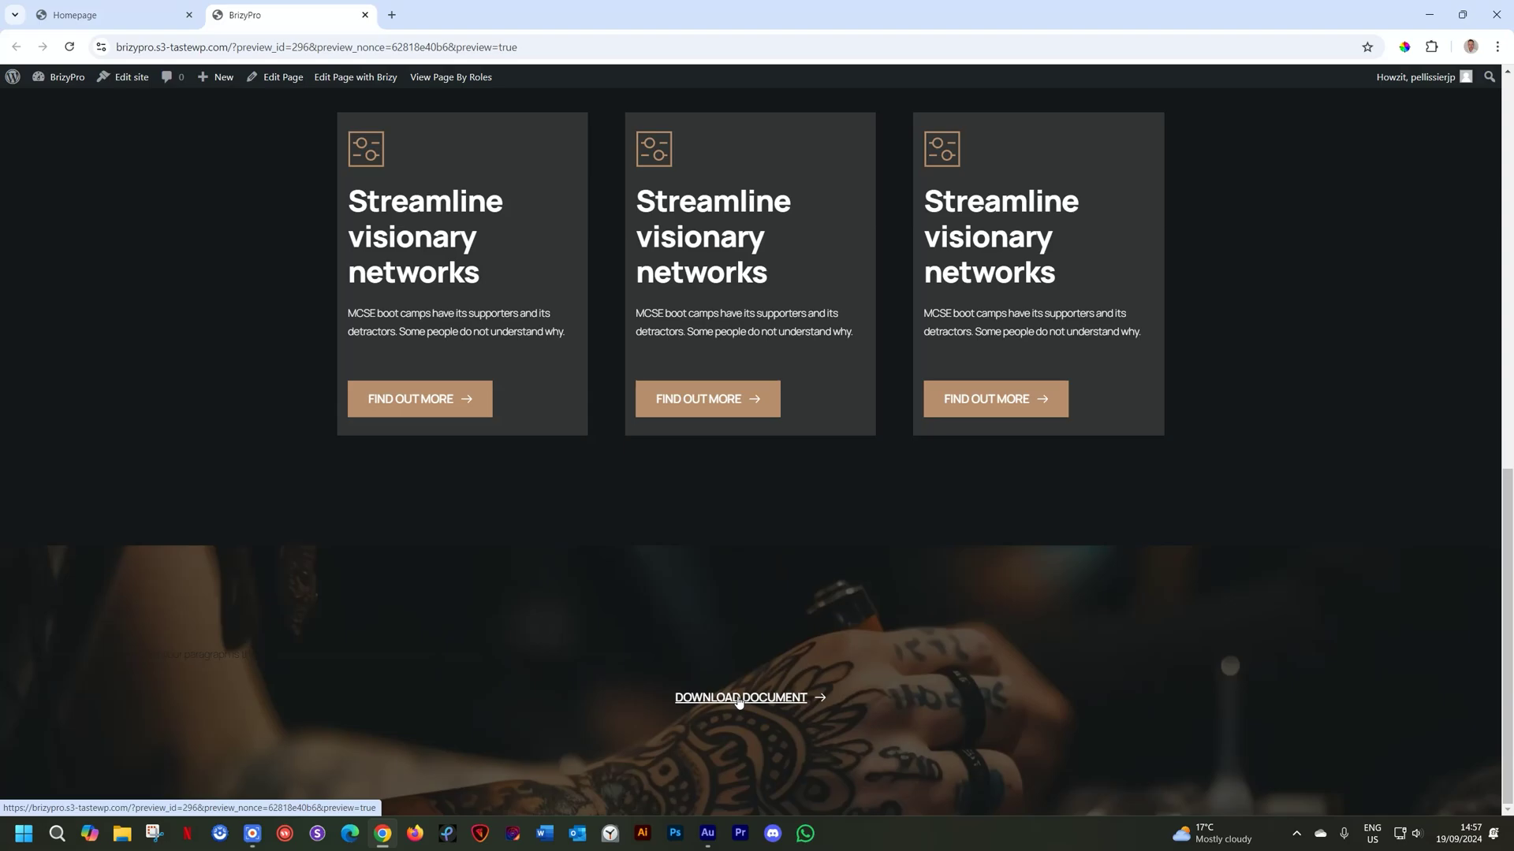
pyautogui.press('F12')
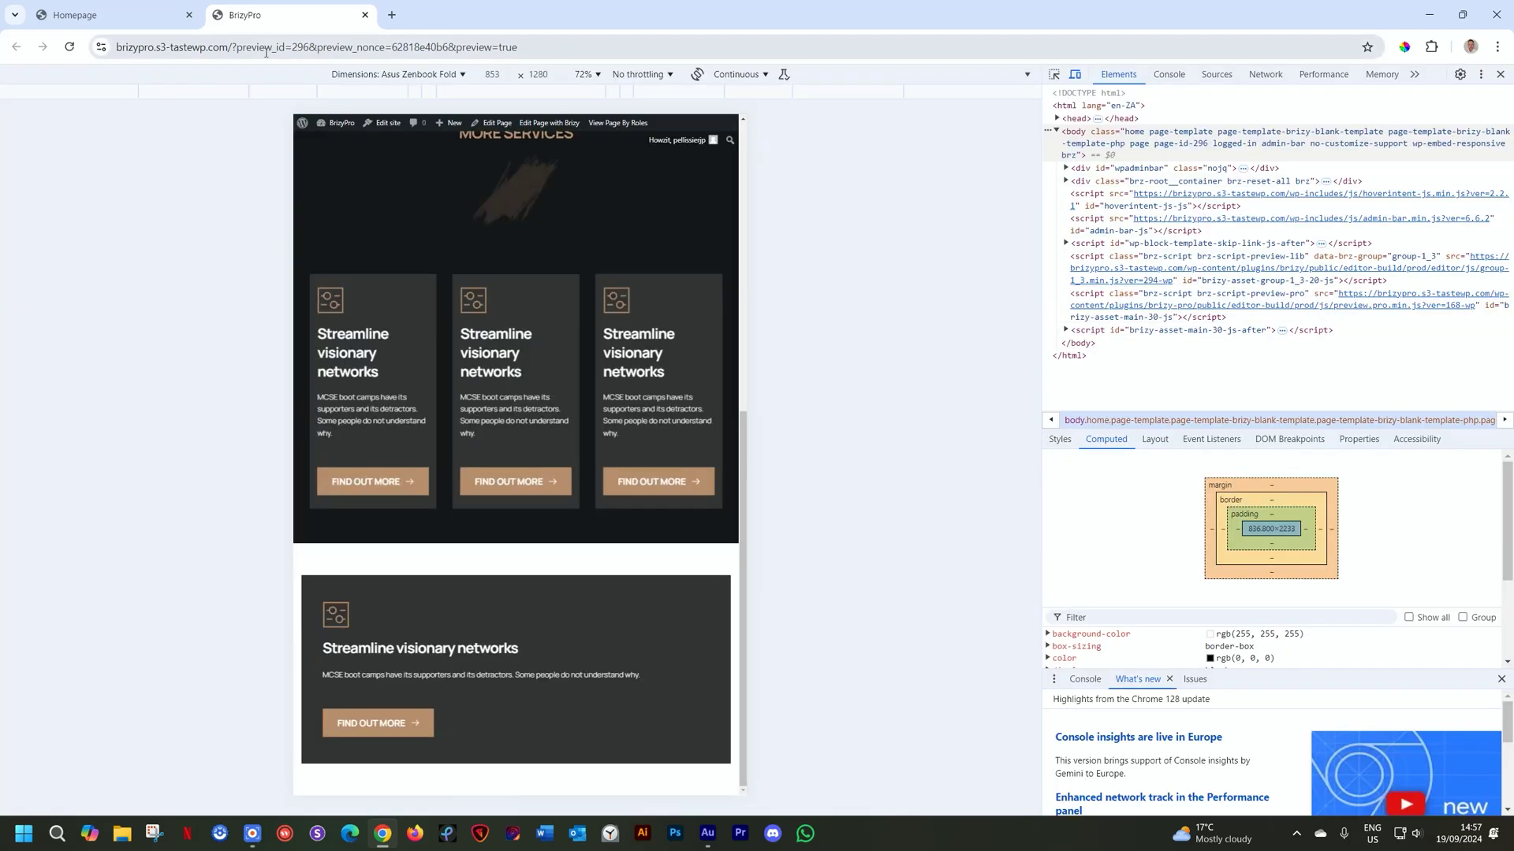
# Emulate the page on an iPad Pro screen to check the cards
pyautogui.click(428, 75)
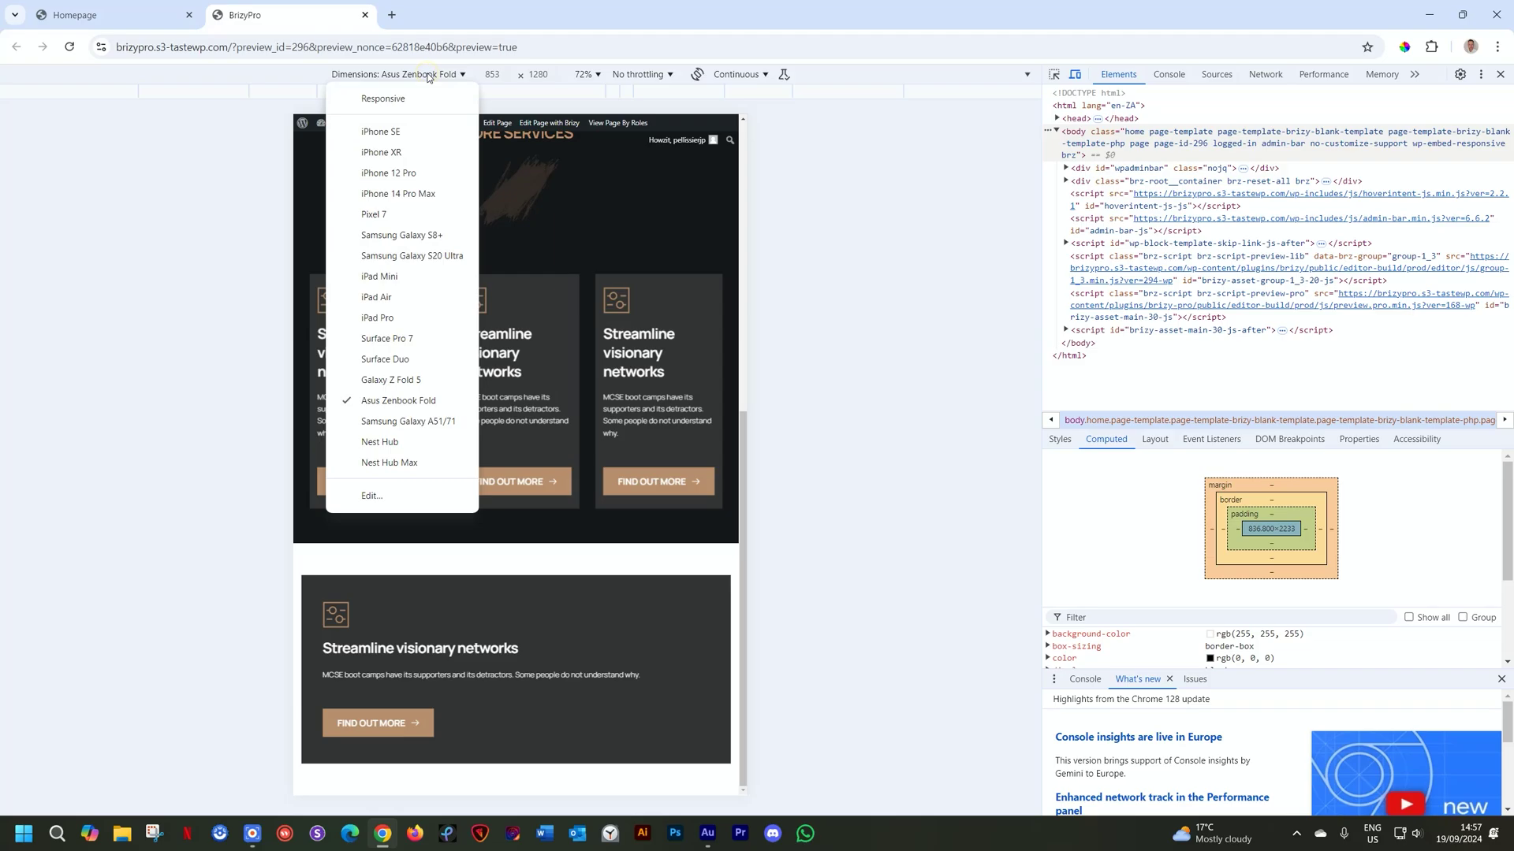
pyautogui.click(385, 322)
pyautogui.scroll(-6, 490, 341)
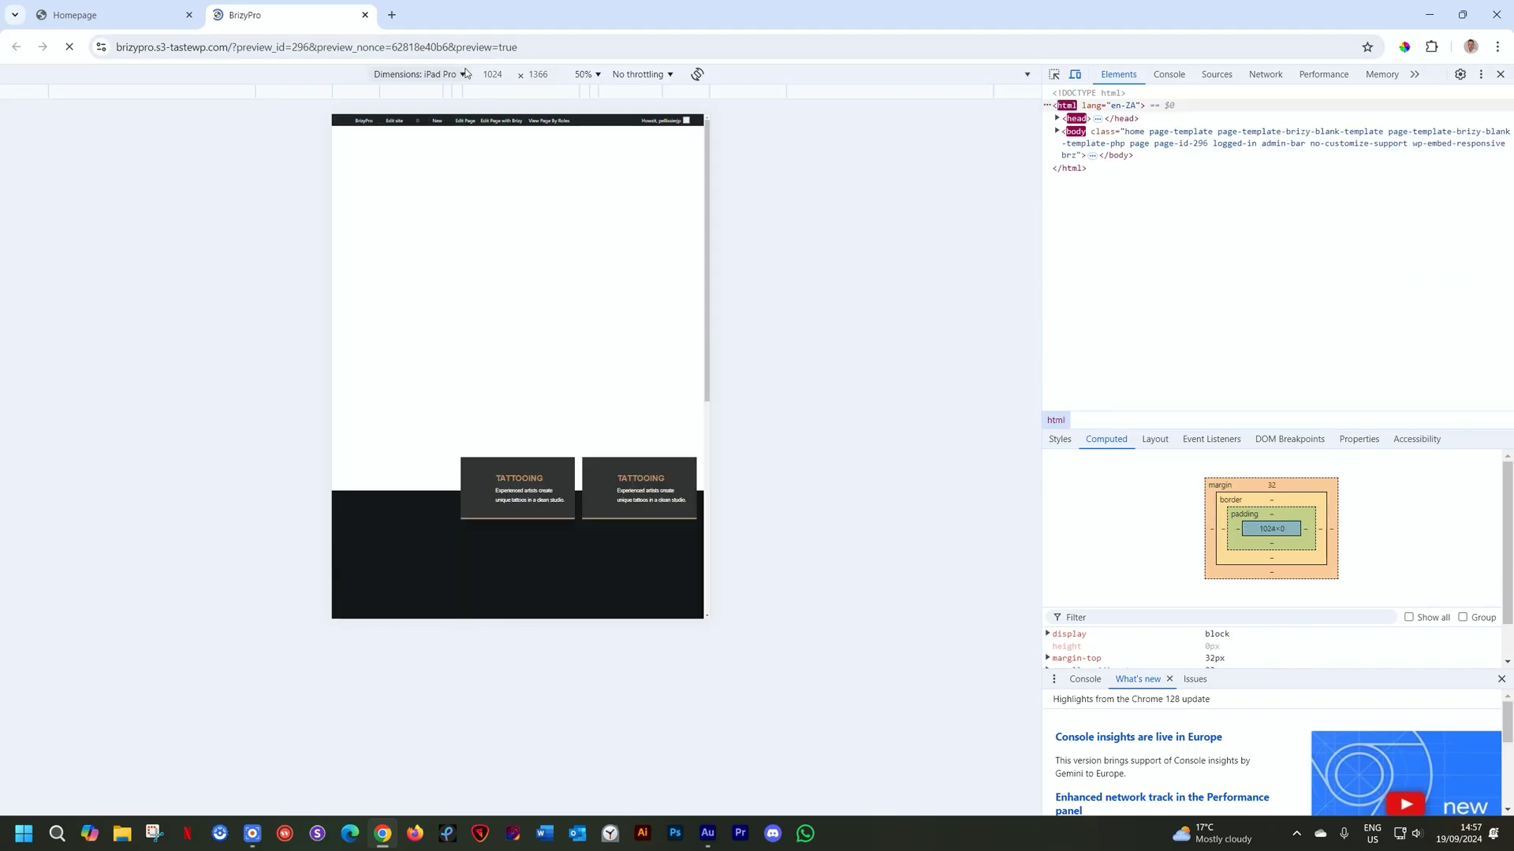
# Switch emulation to Samsung Galaxy S8+, flip the second card, and return to the editor
pyautogui.click(418, 74)
pyautogui.click(441, 253)
pyautogui.scroll(-5, 502, 258)
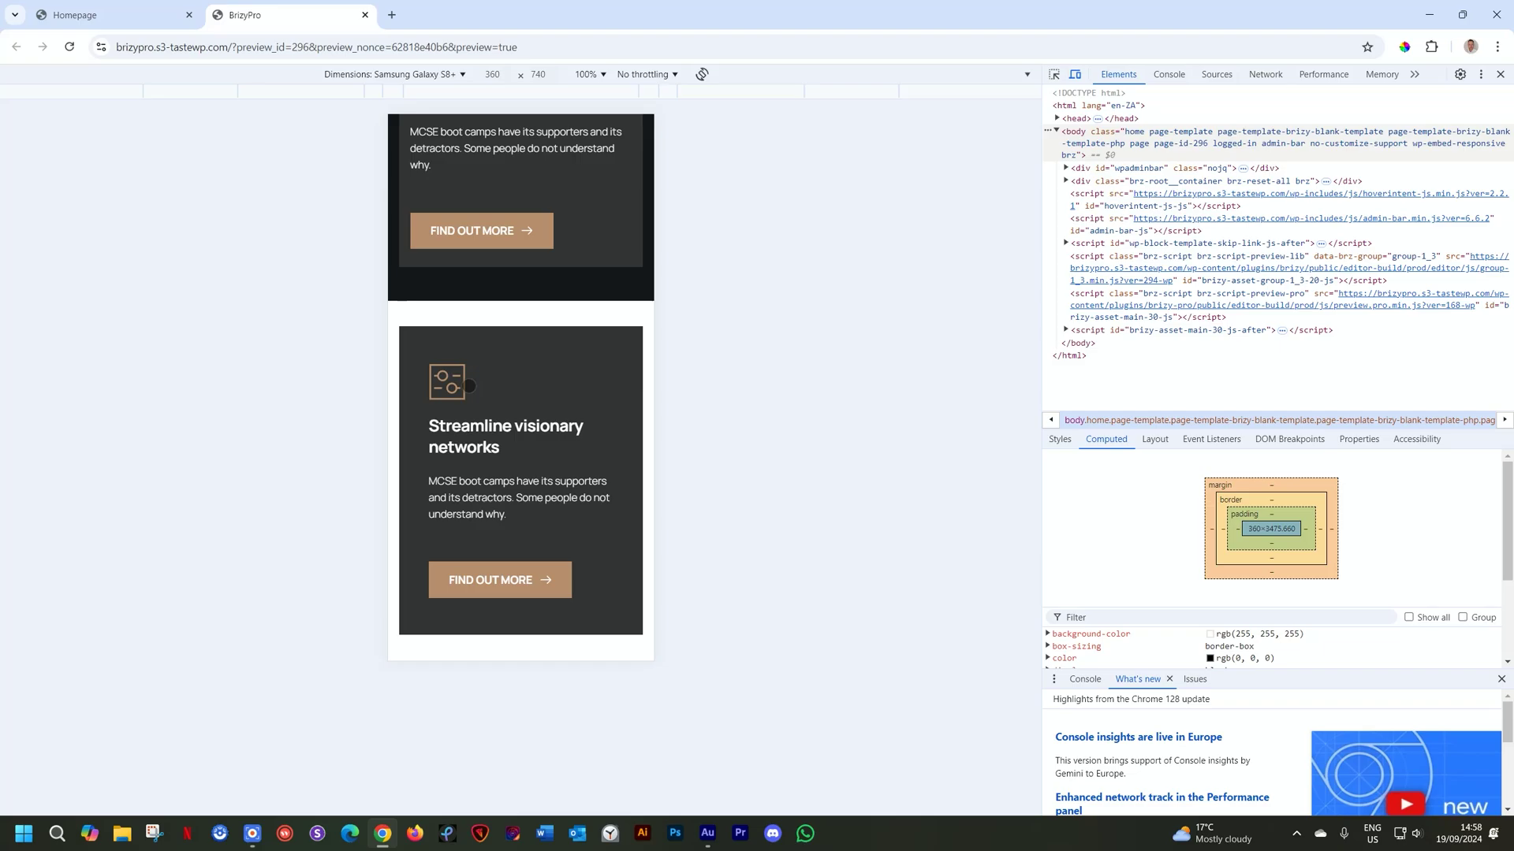
pyautogui.click(471, 568)
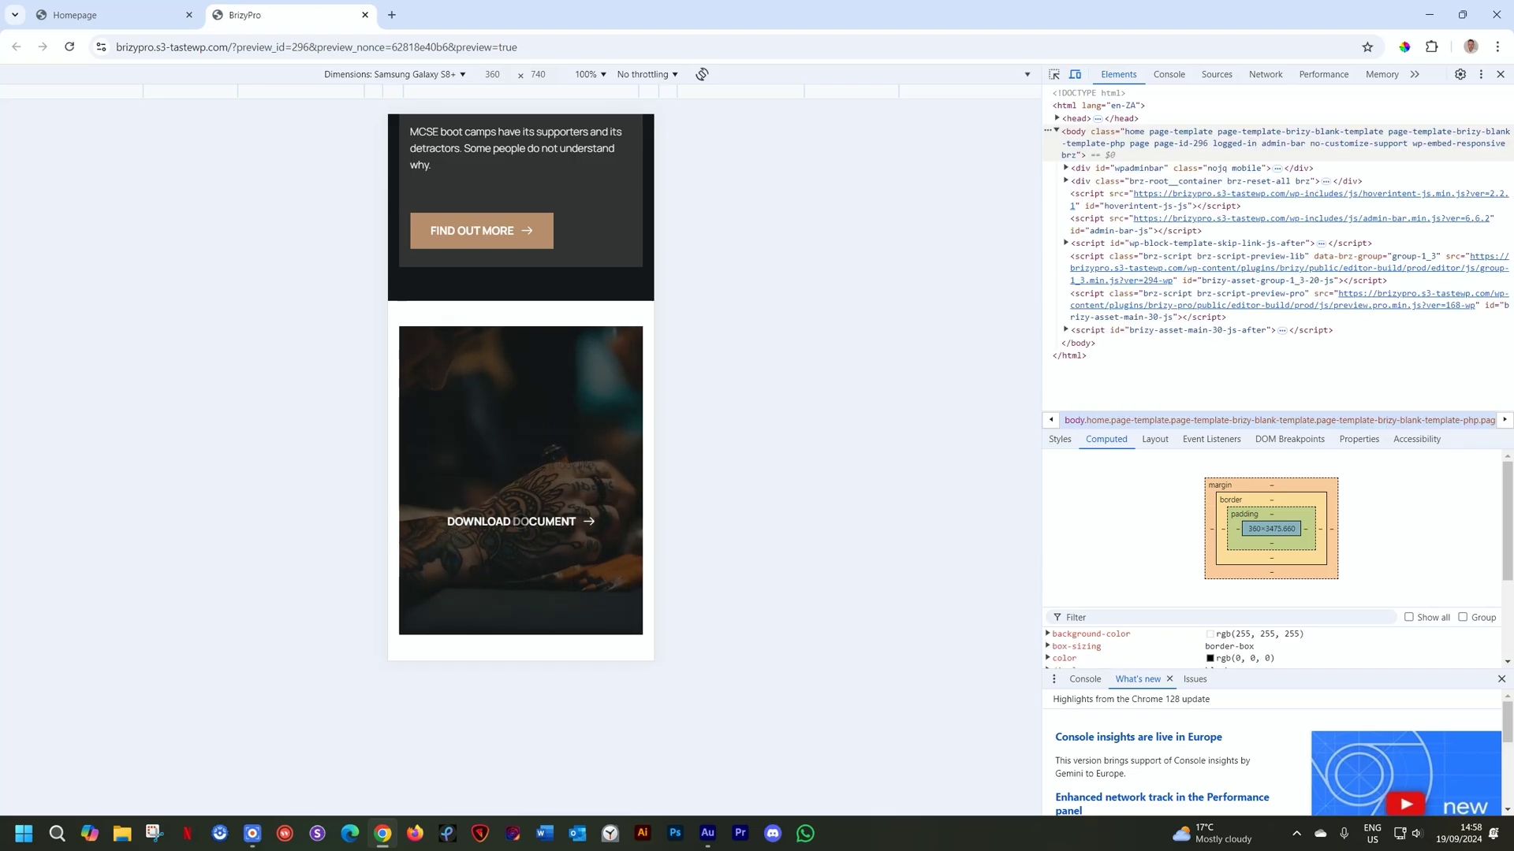
pyautogui.click(110, 15)
pyautogui.scroll(-3, 248, 176)
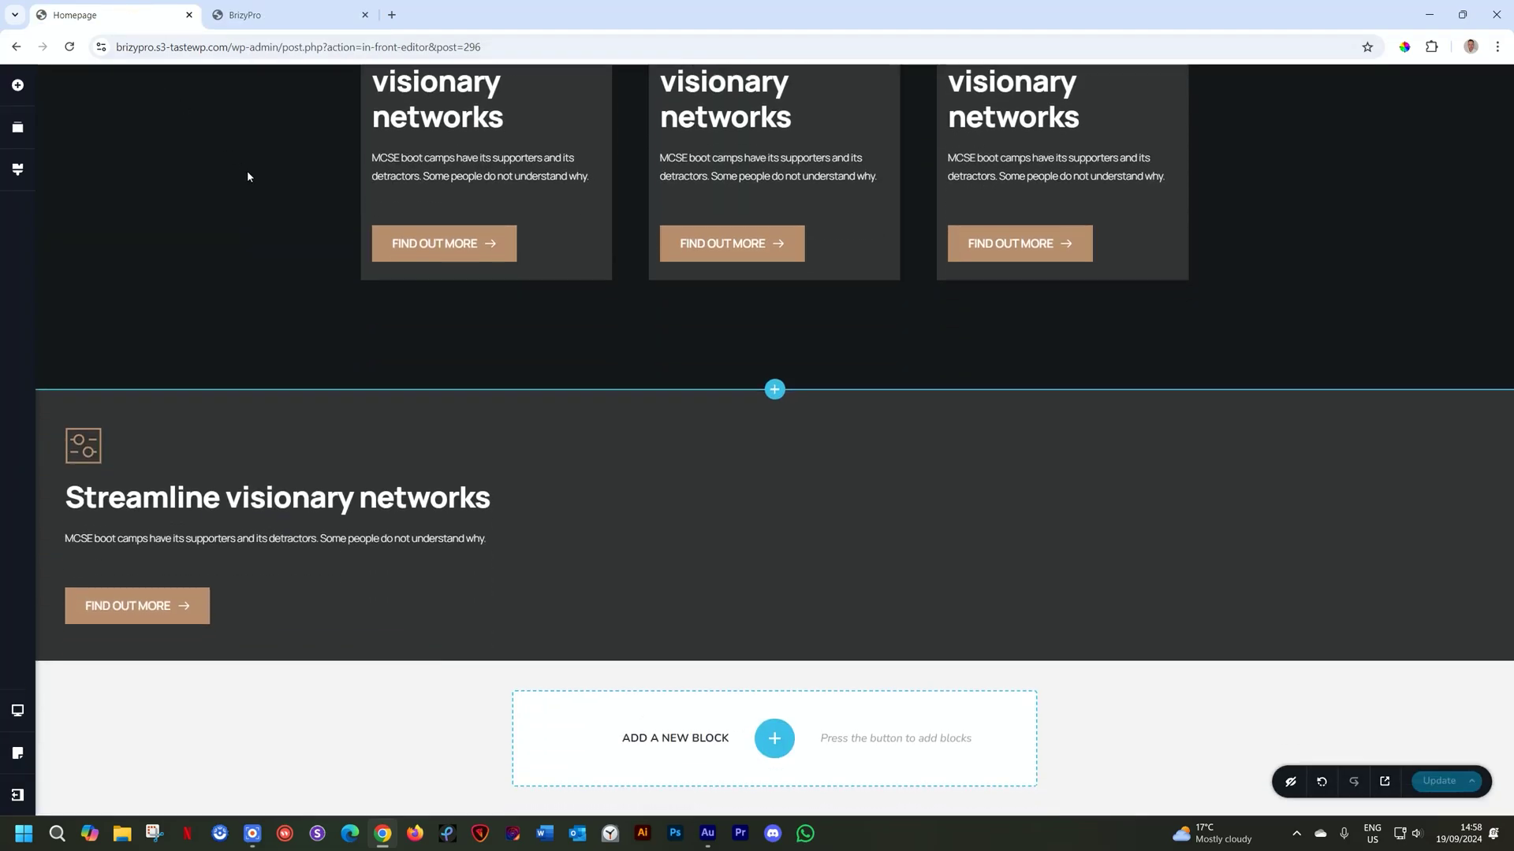